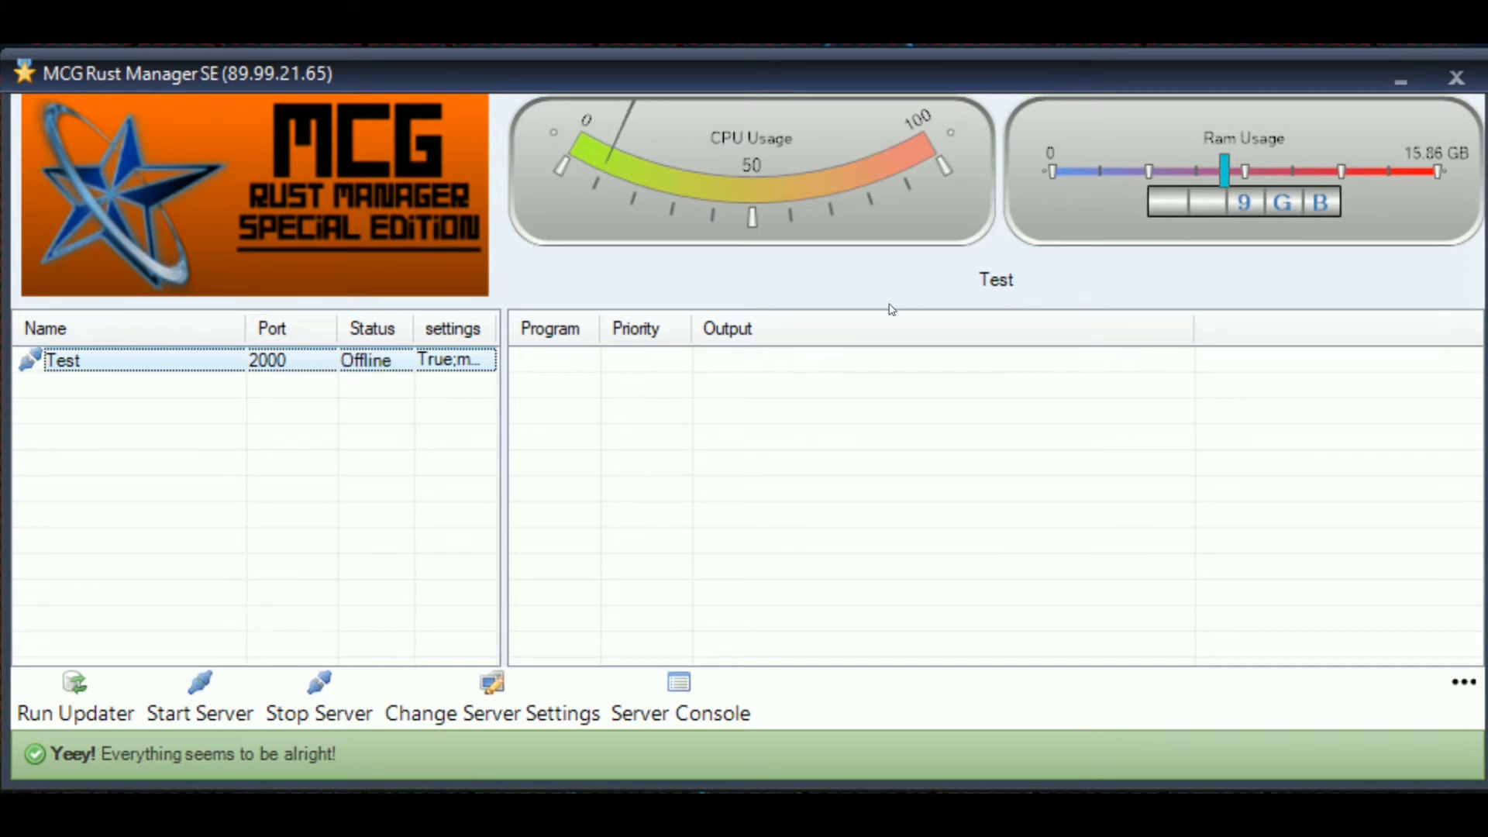
# - Remove the Test server with Delete Selected Server, confirming with Yes and closing the notice
pyautogui.click(155, 402)
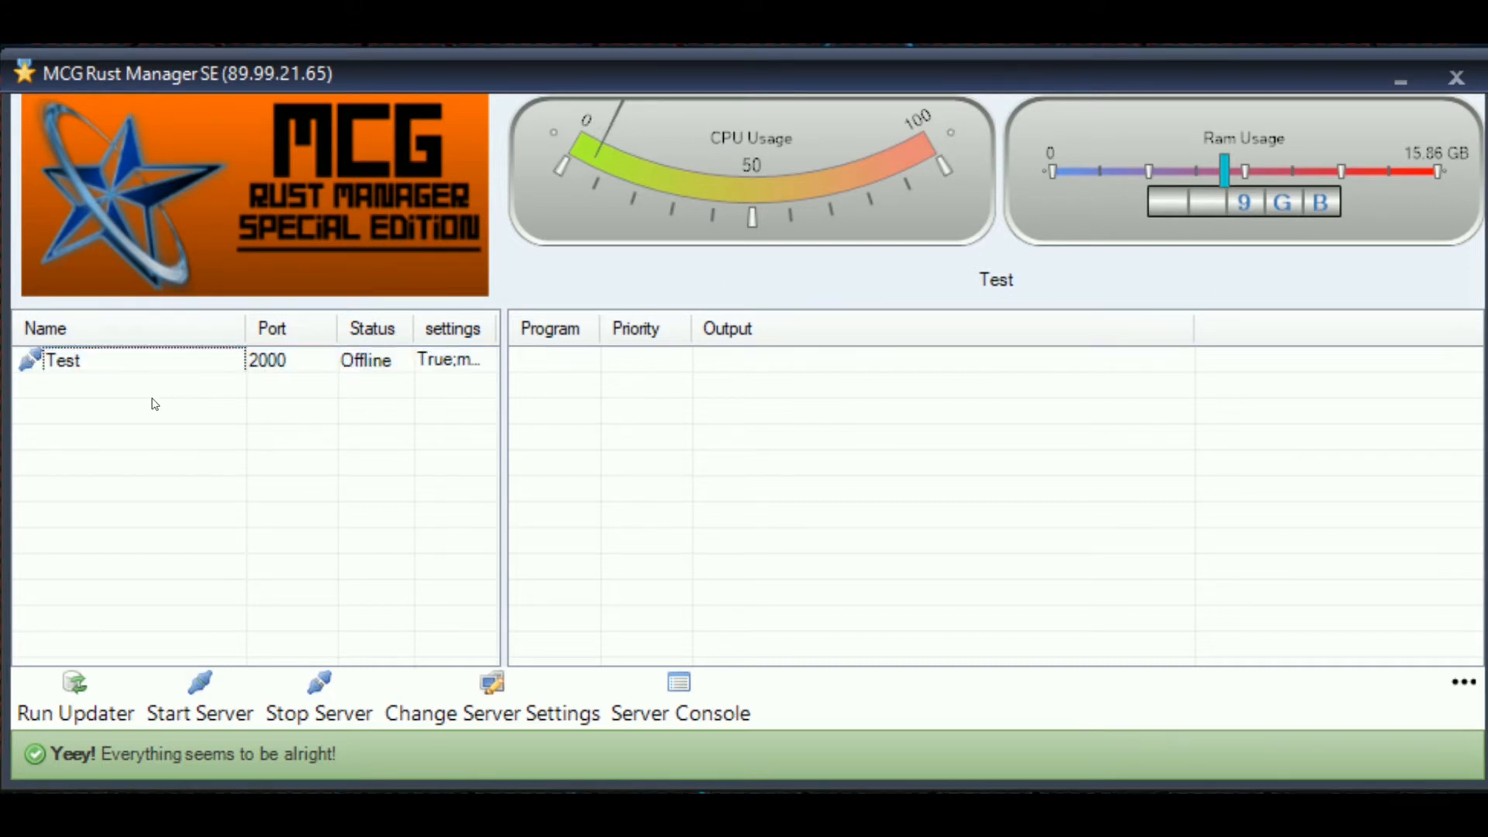
pyautogui.click(70, 363)
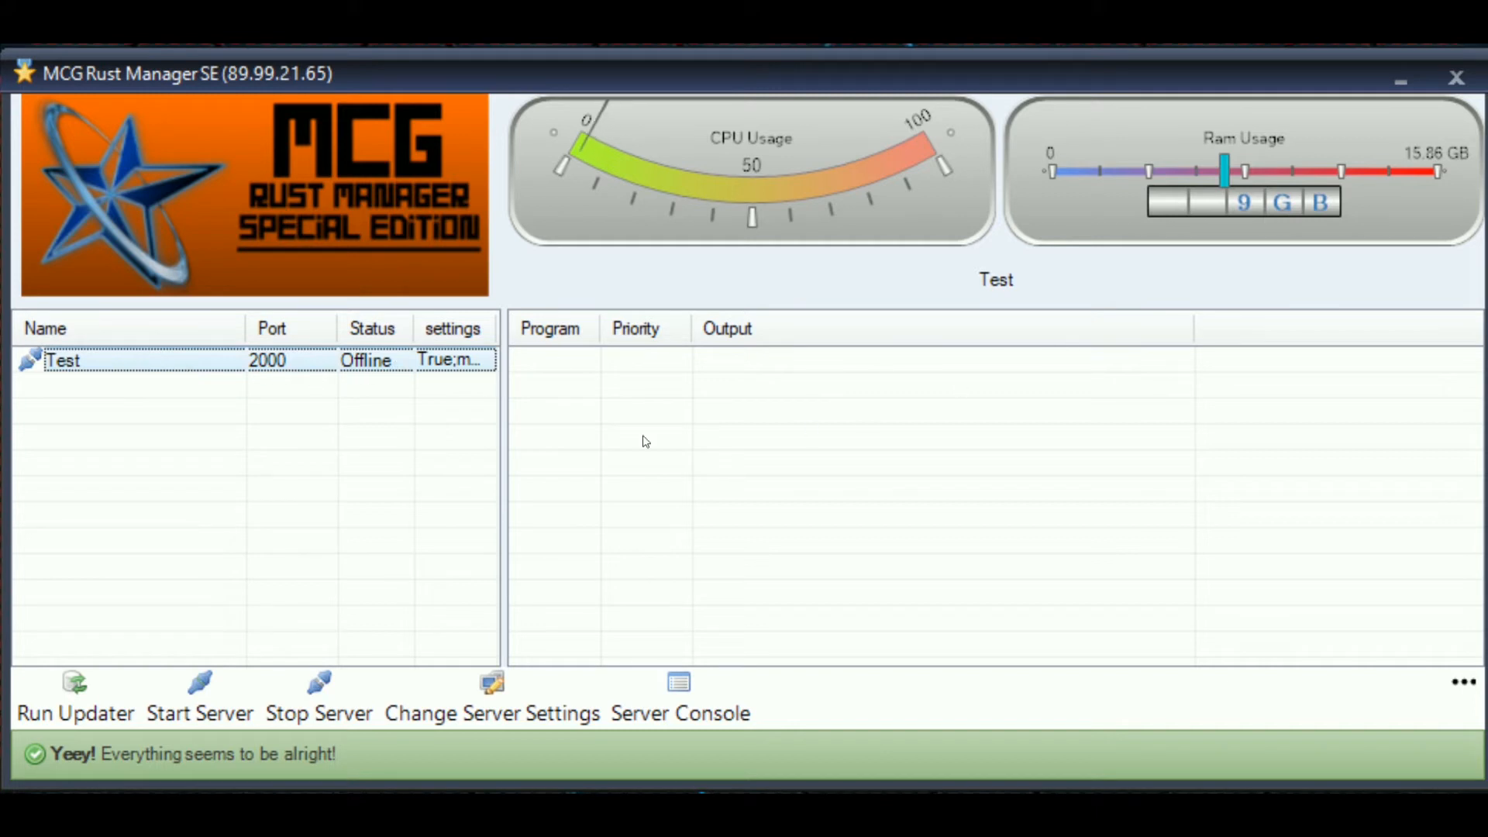
pyautogui.click(1464, 683)
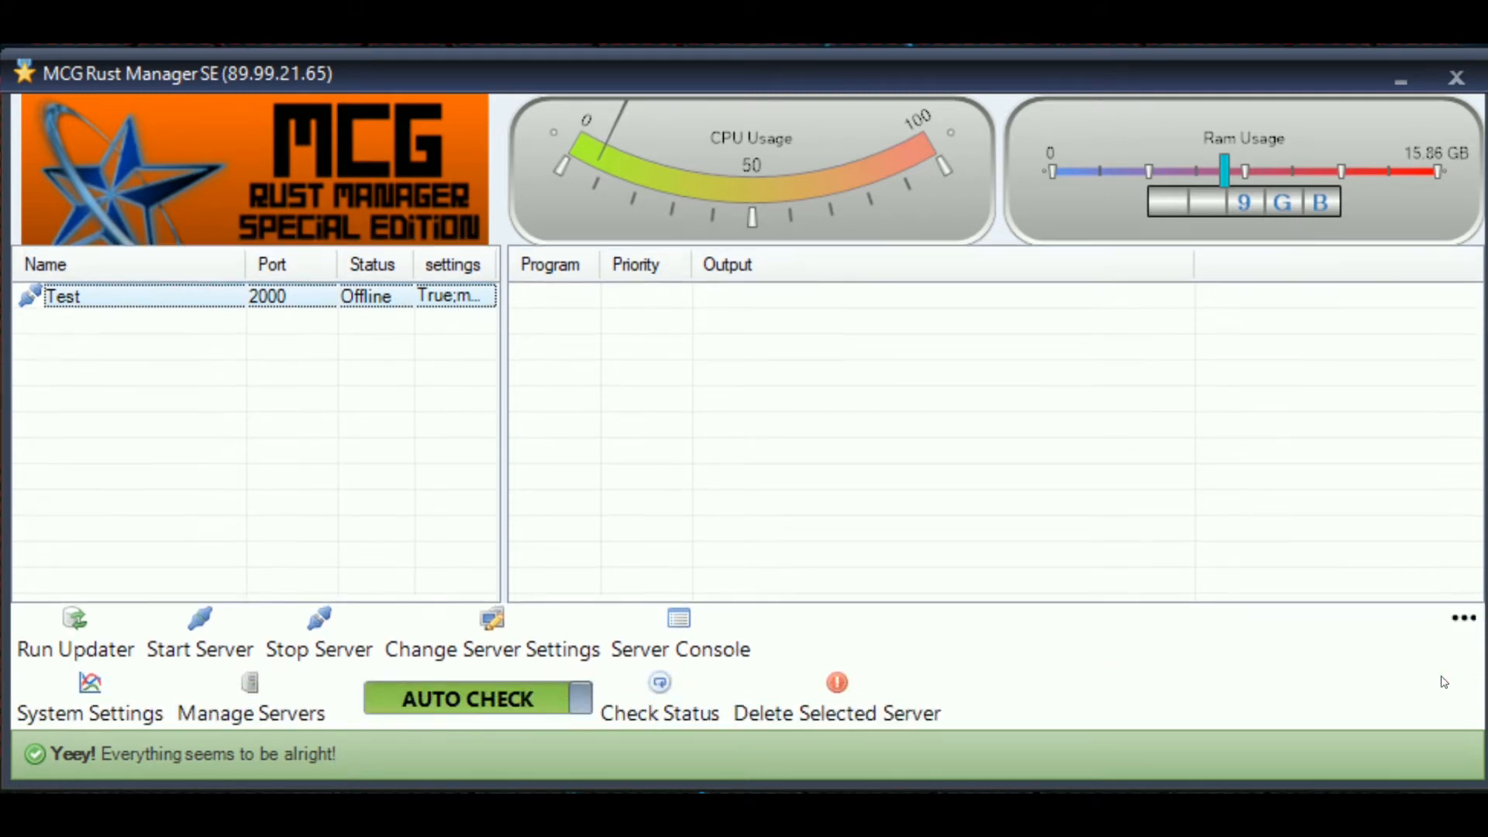
pyautogui.click(941, 709)
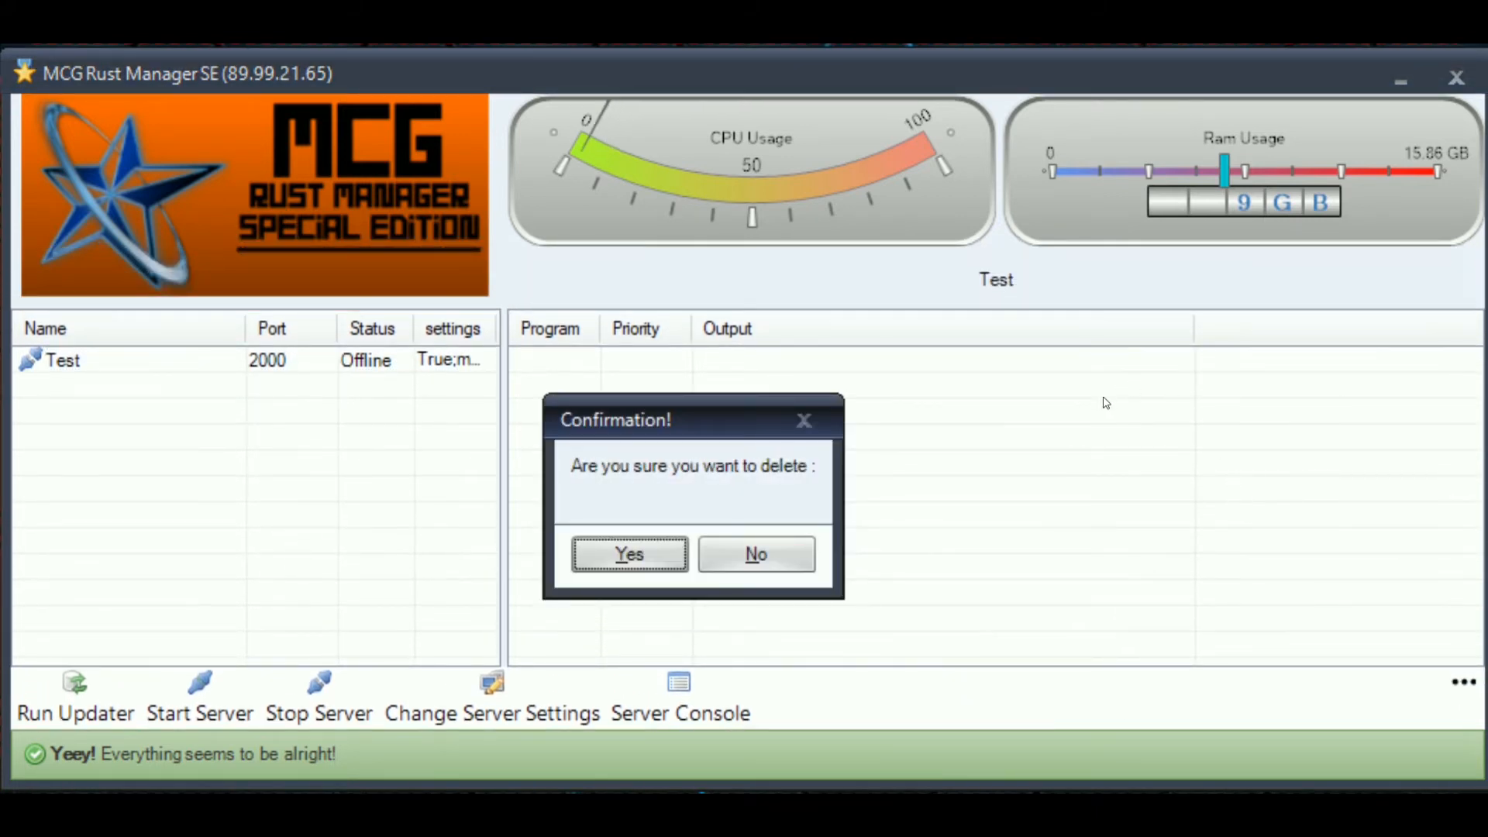
pyautogui.click(616, 554)
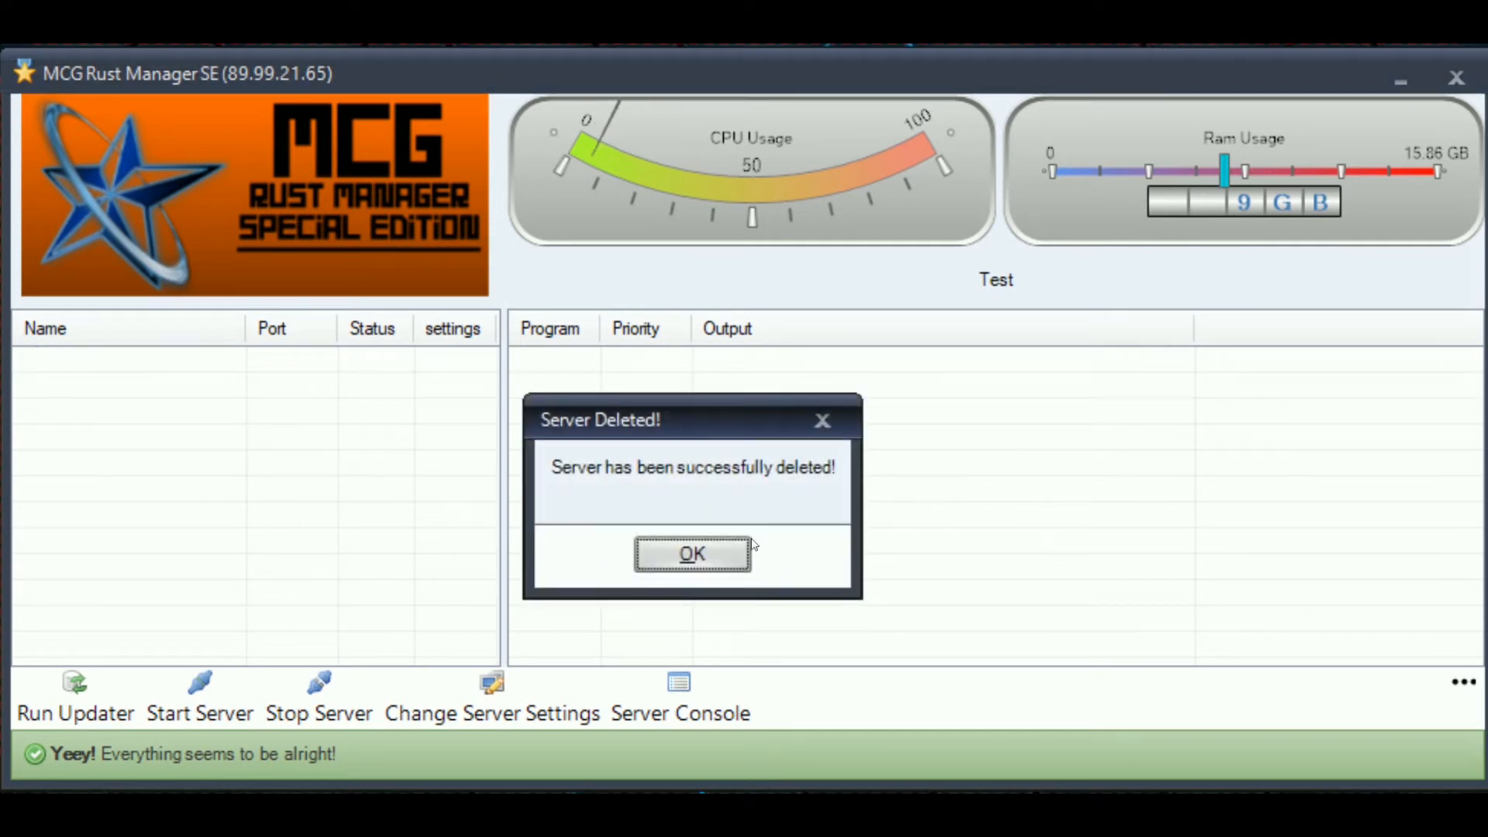
pyautogui.click(690, 553)
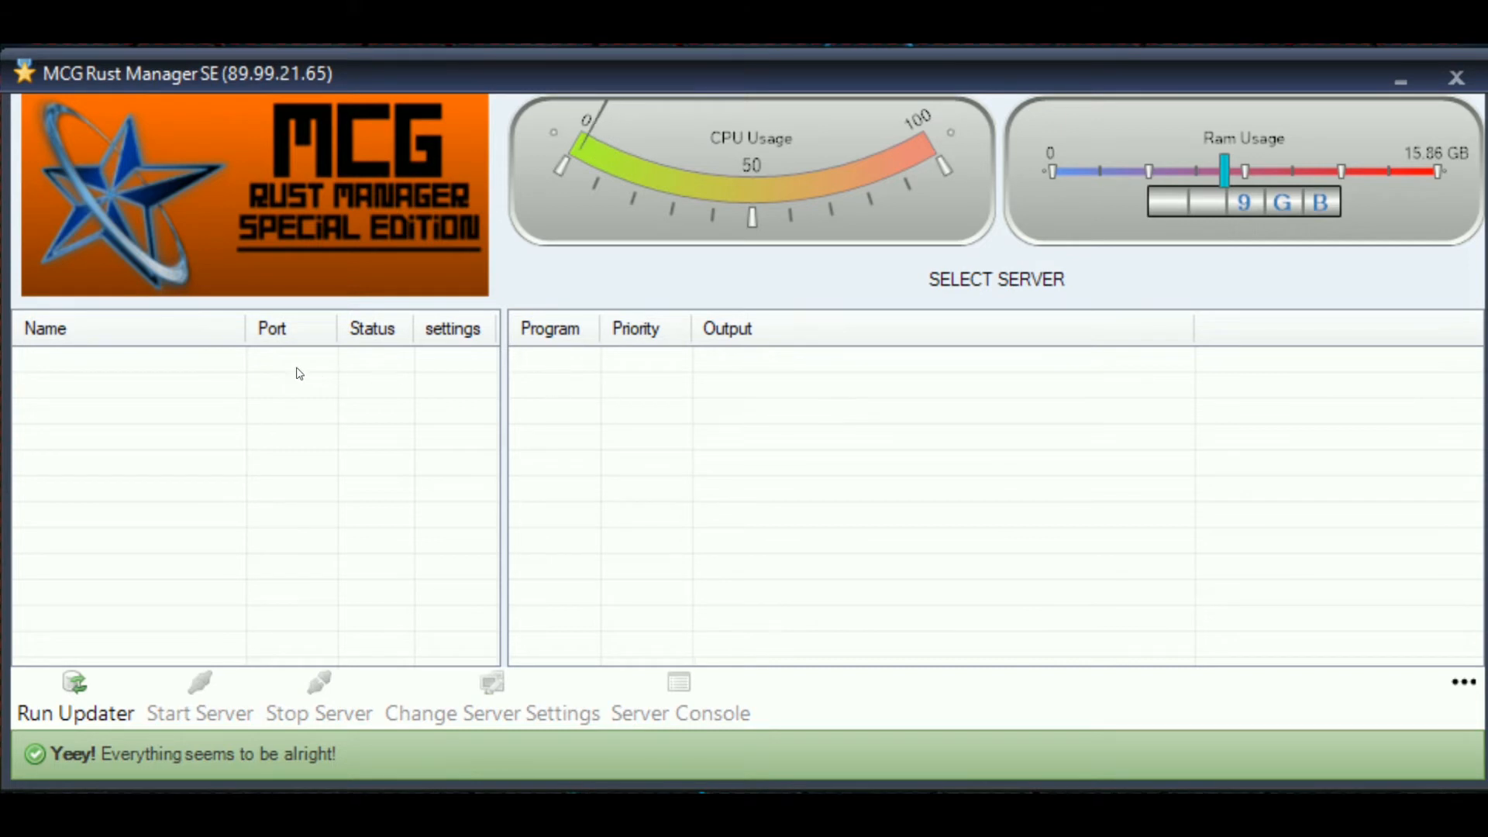
# - In the Server Wizard from Manage Servers, name the server MyServer and create it
pyautogui.click(1468, 698)
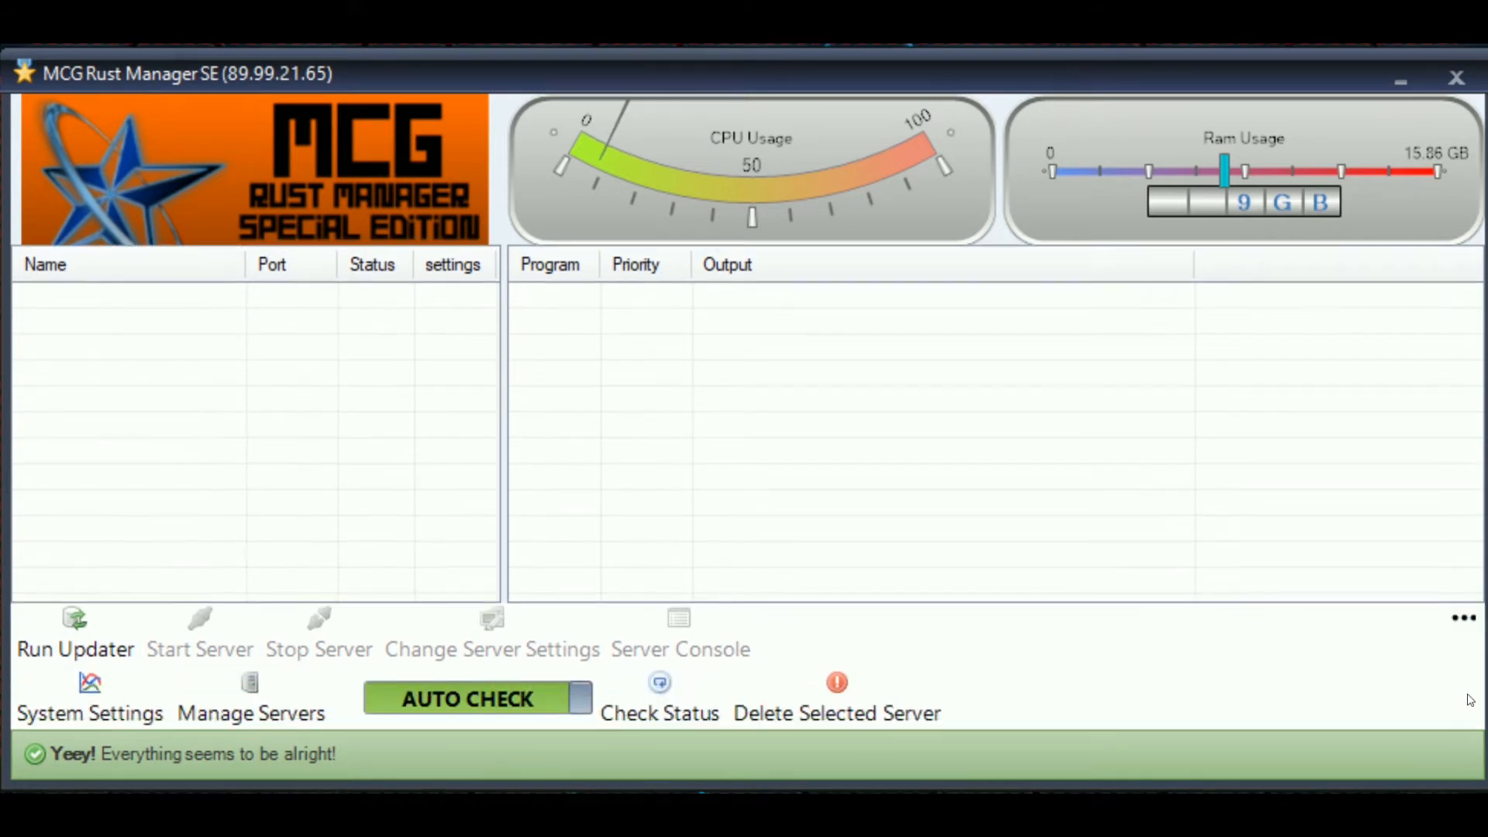
pyautogui.click(221, 694)
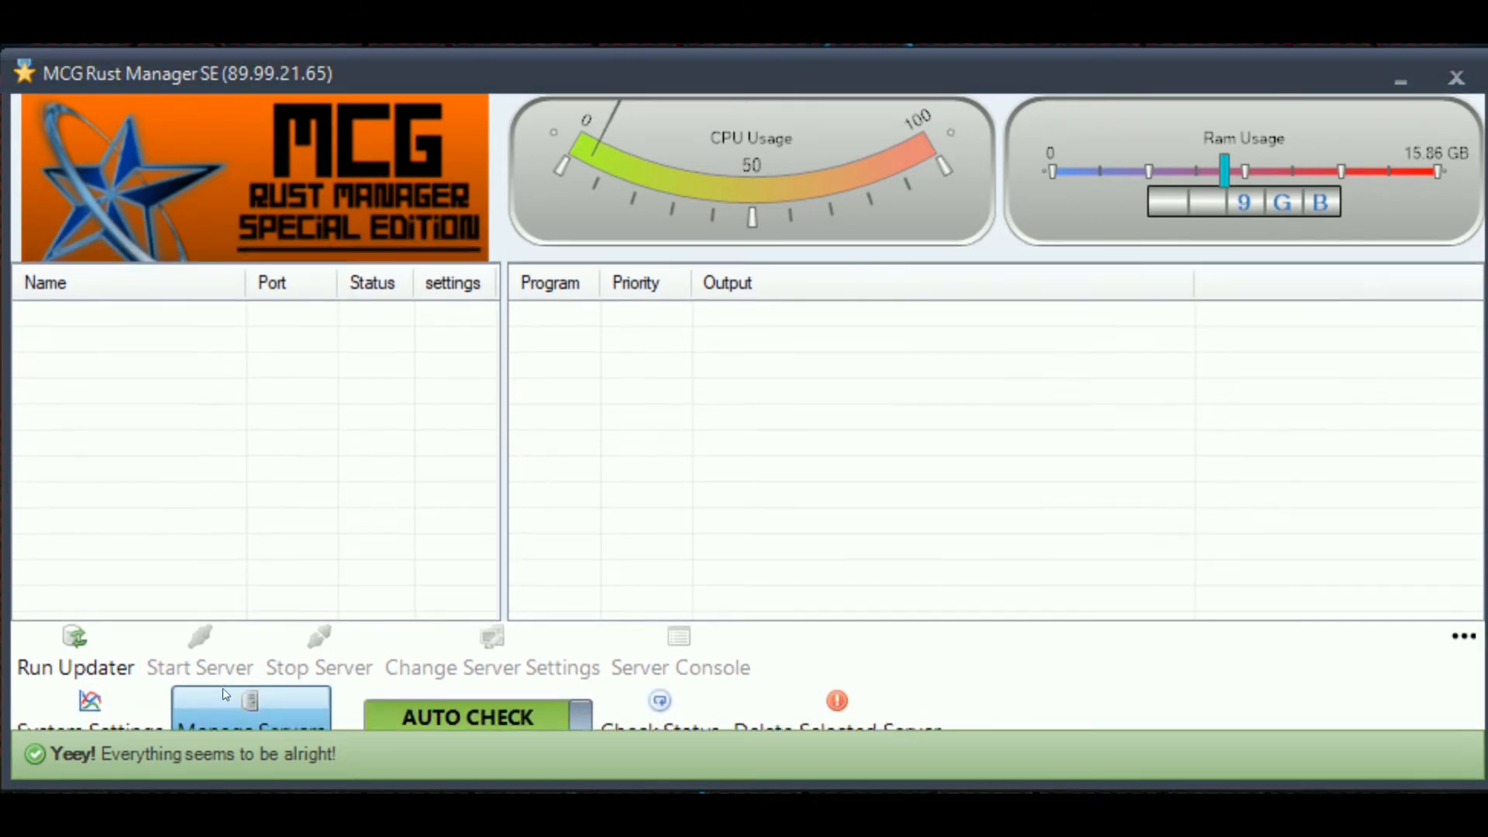
pyautogui.moveTo(799, 287); pyautogui.dragTo(795, 238)
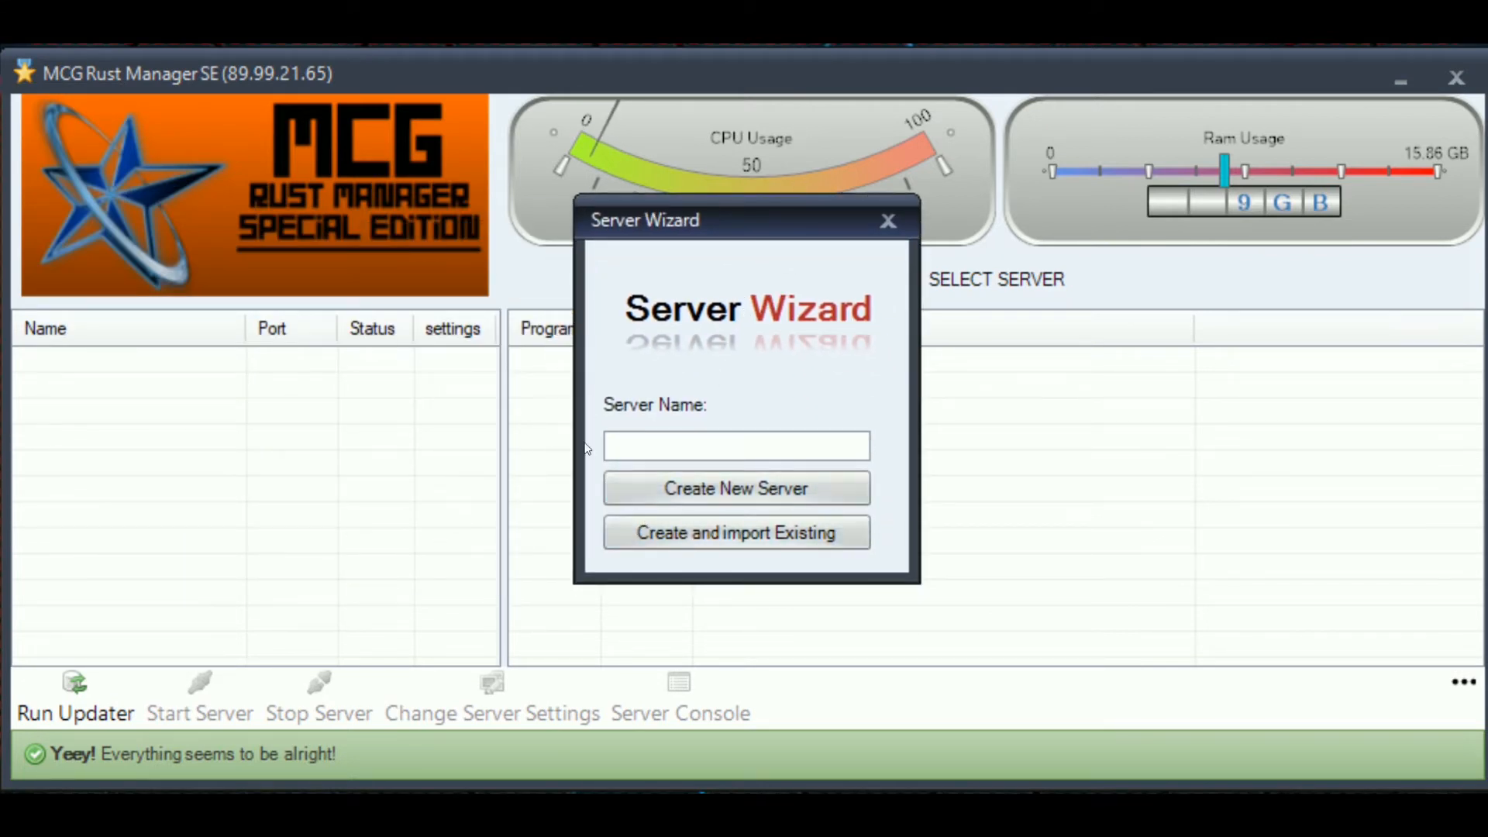
pyautogui.moveTo(738, 219); pyautogui.dragTo(970, 301)
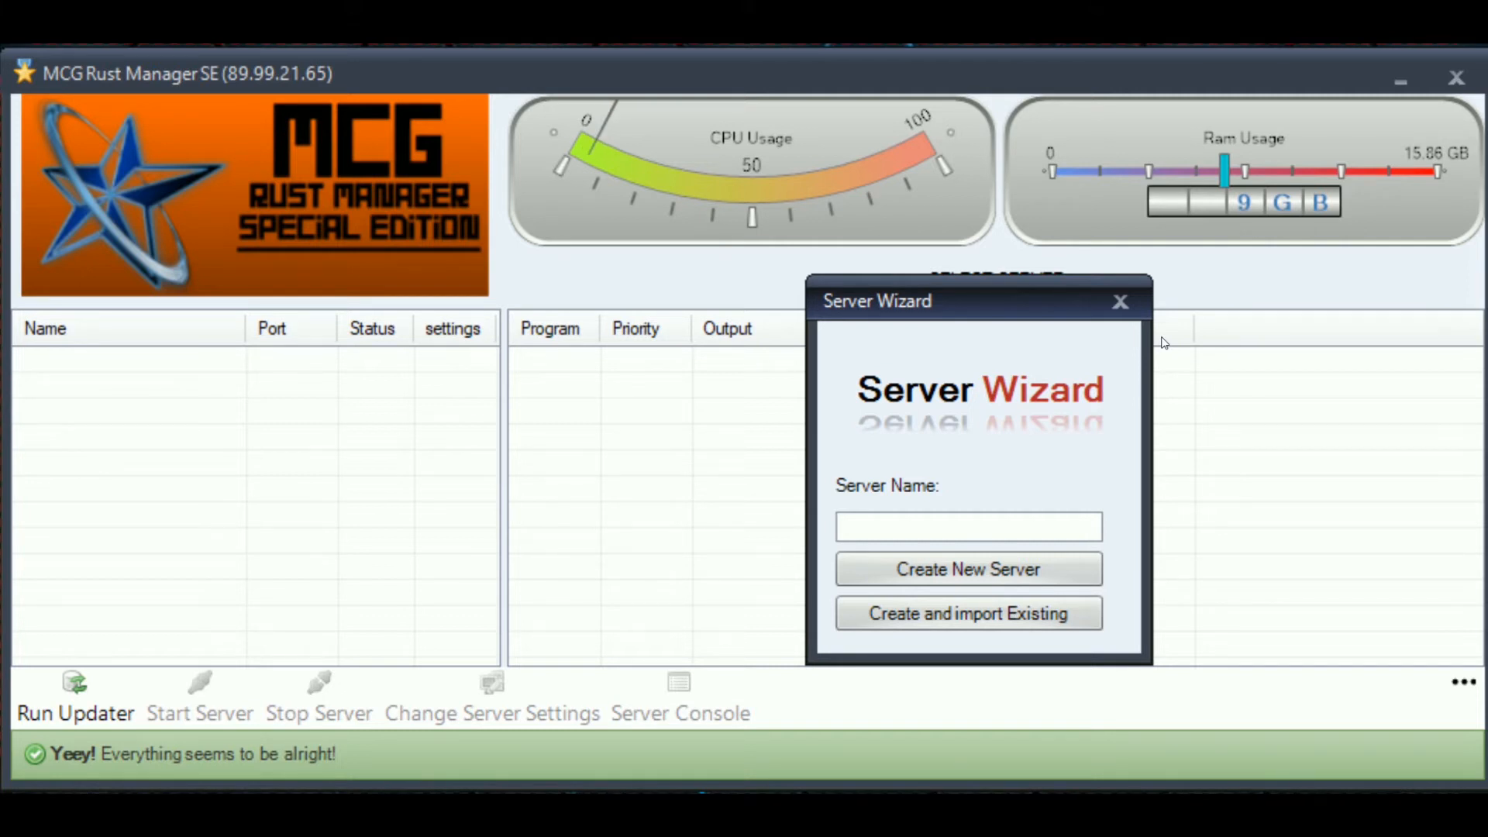
pyautogui.moveTo(912, 309); pyautogui.dragTo(696, 248)
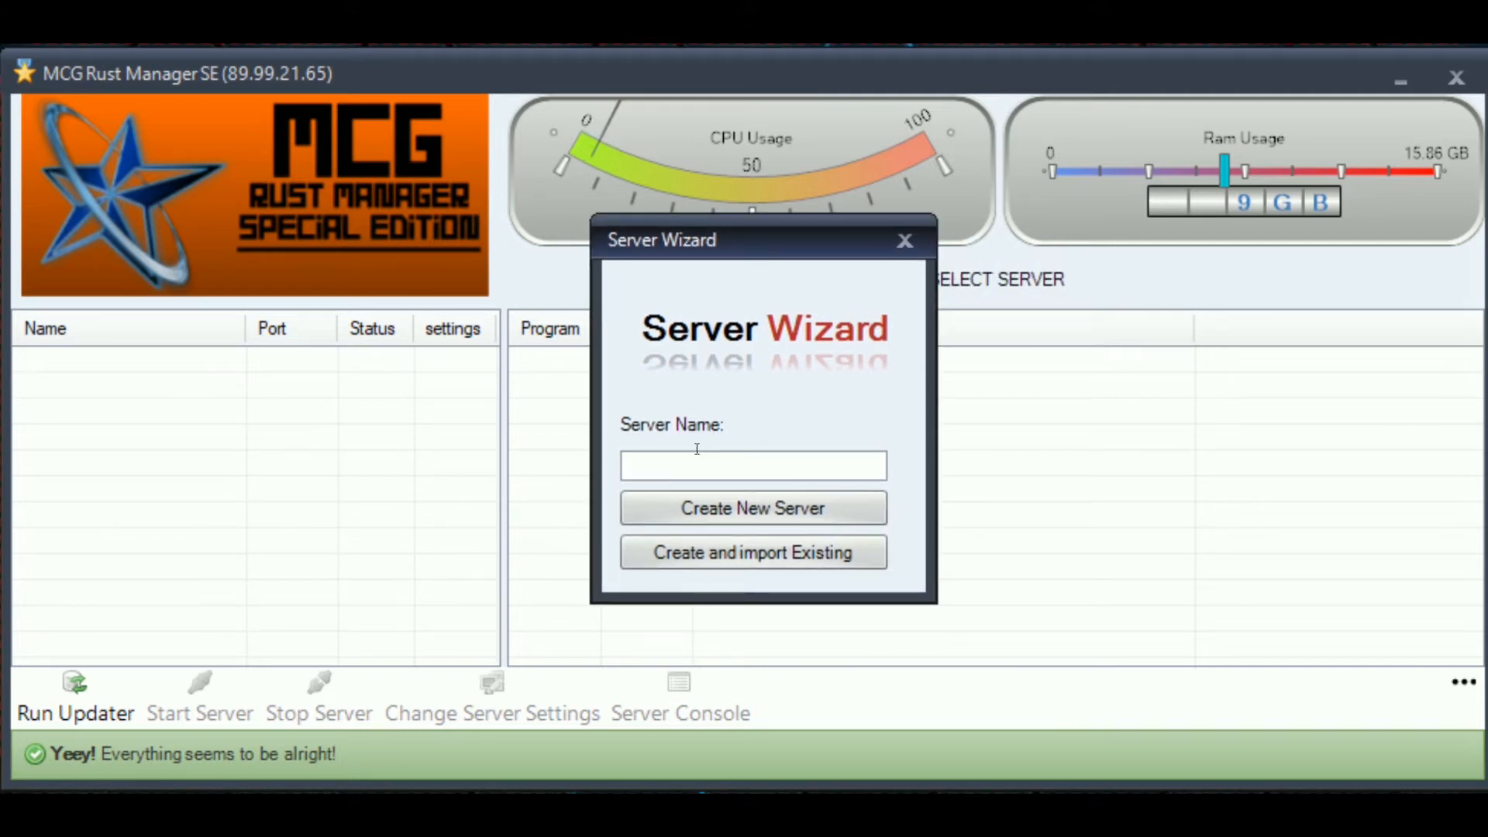
pyautogui.write('MyServer')
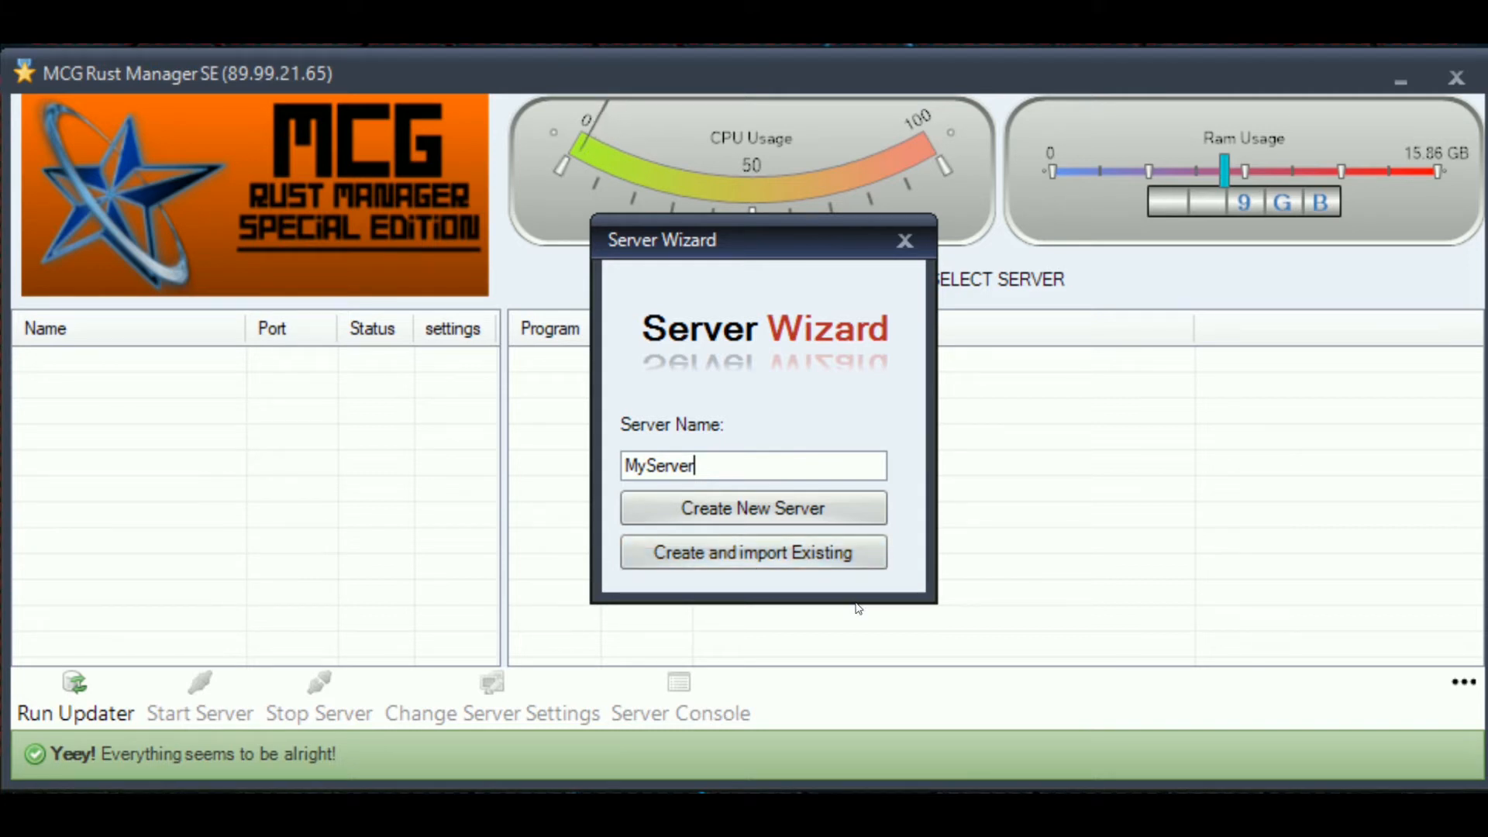
pyautogui.click(714, 508)
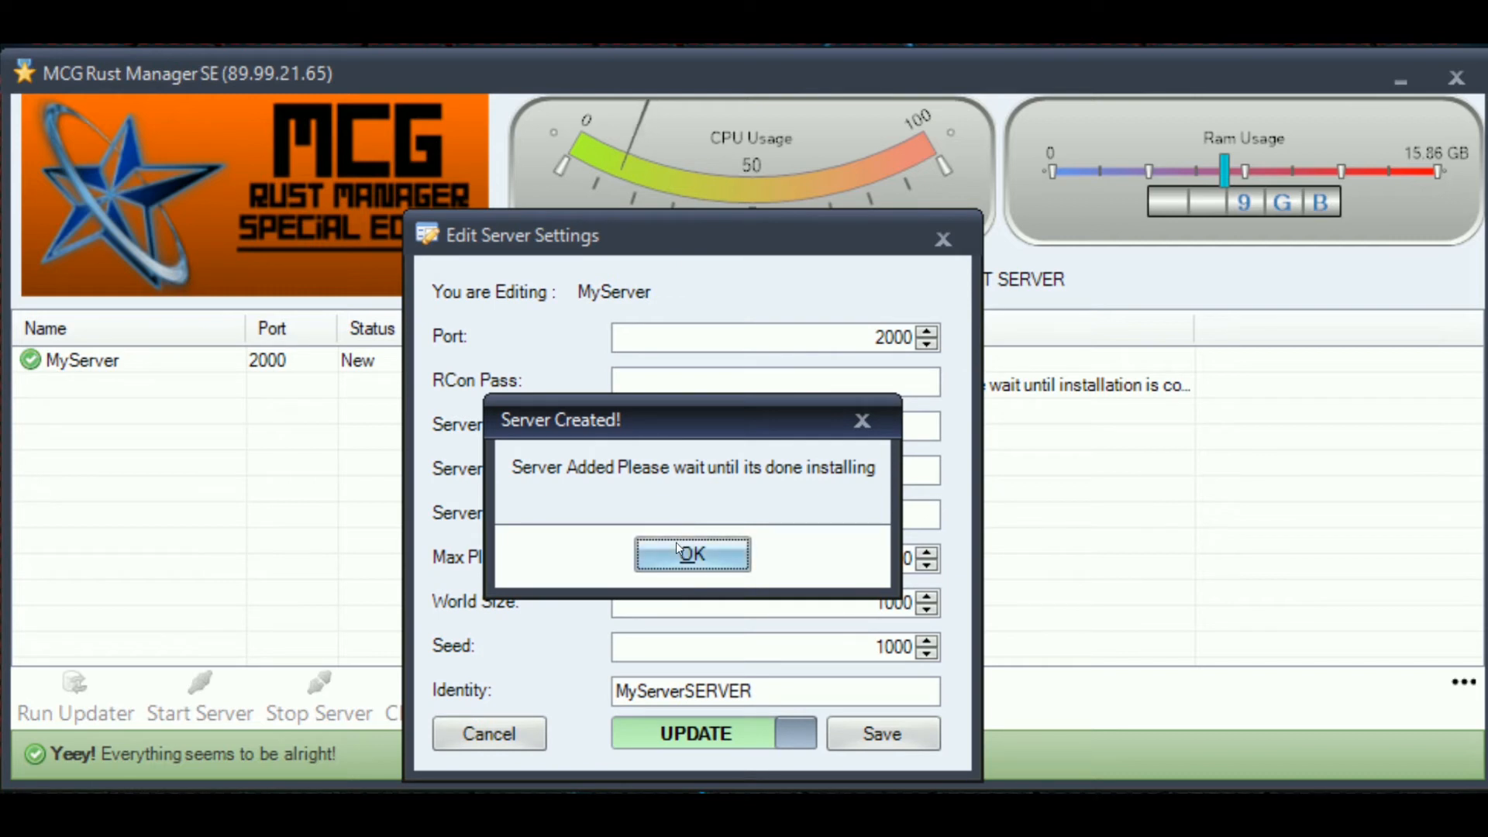
# - Close the Server Created notice, enter the RCon password, and set server name 'My Server Name'
pyautogui.click(676, 539)
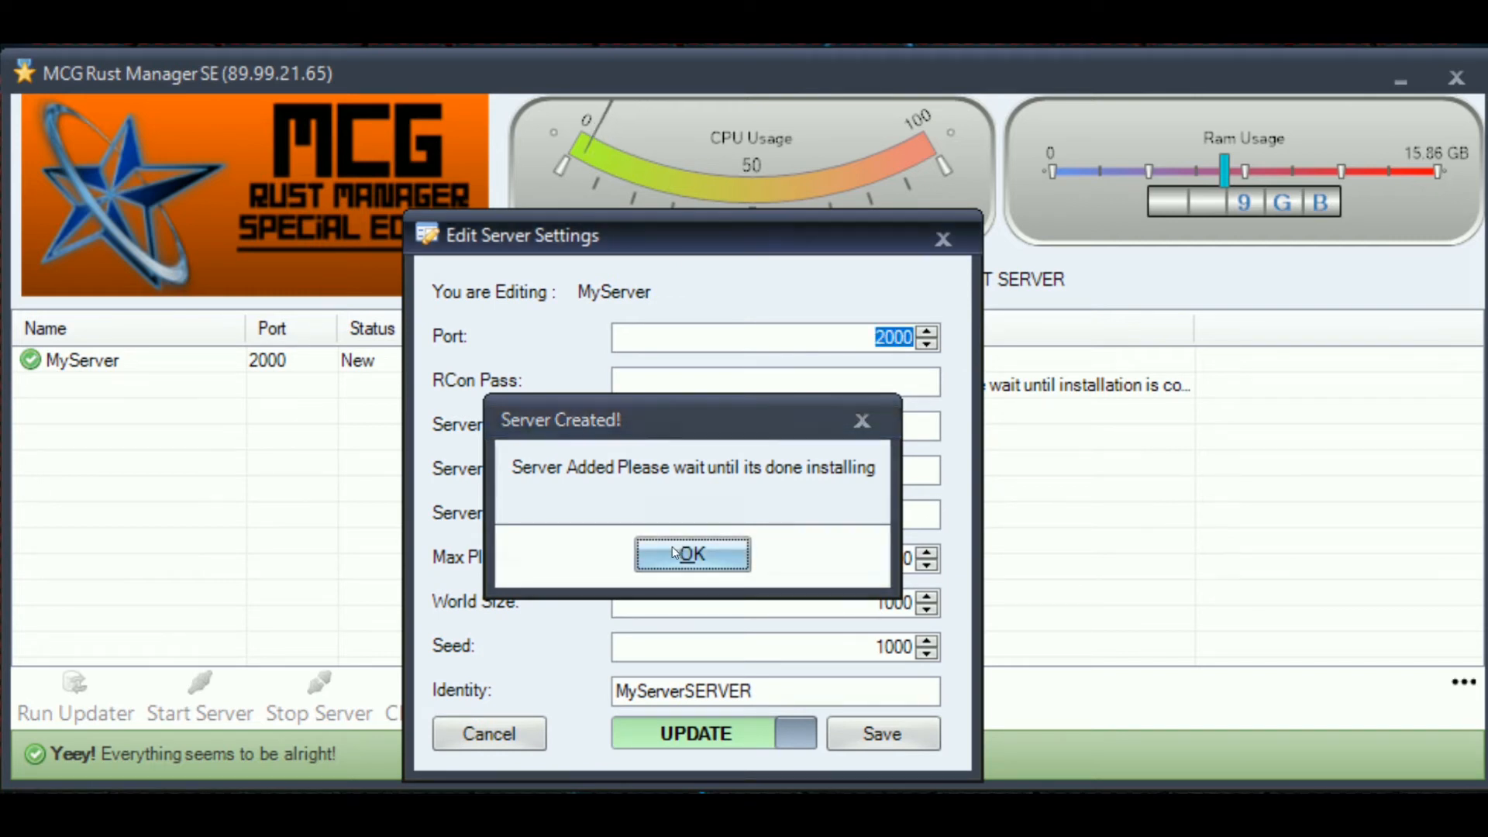
pyautogui.moveTo(680, 235); pyautogui.dragTo(952, 115)
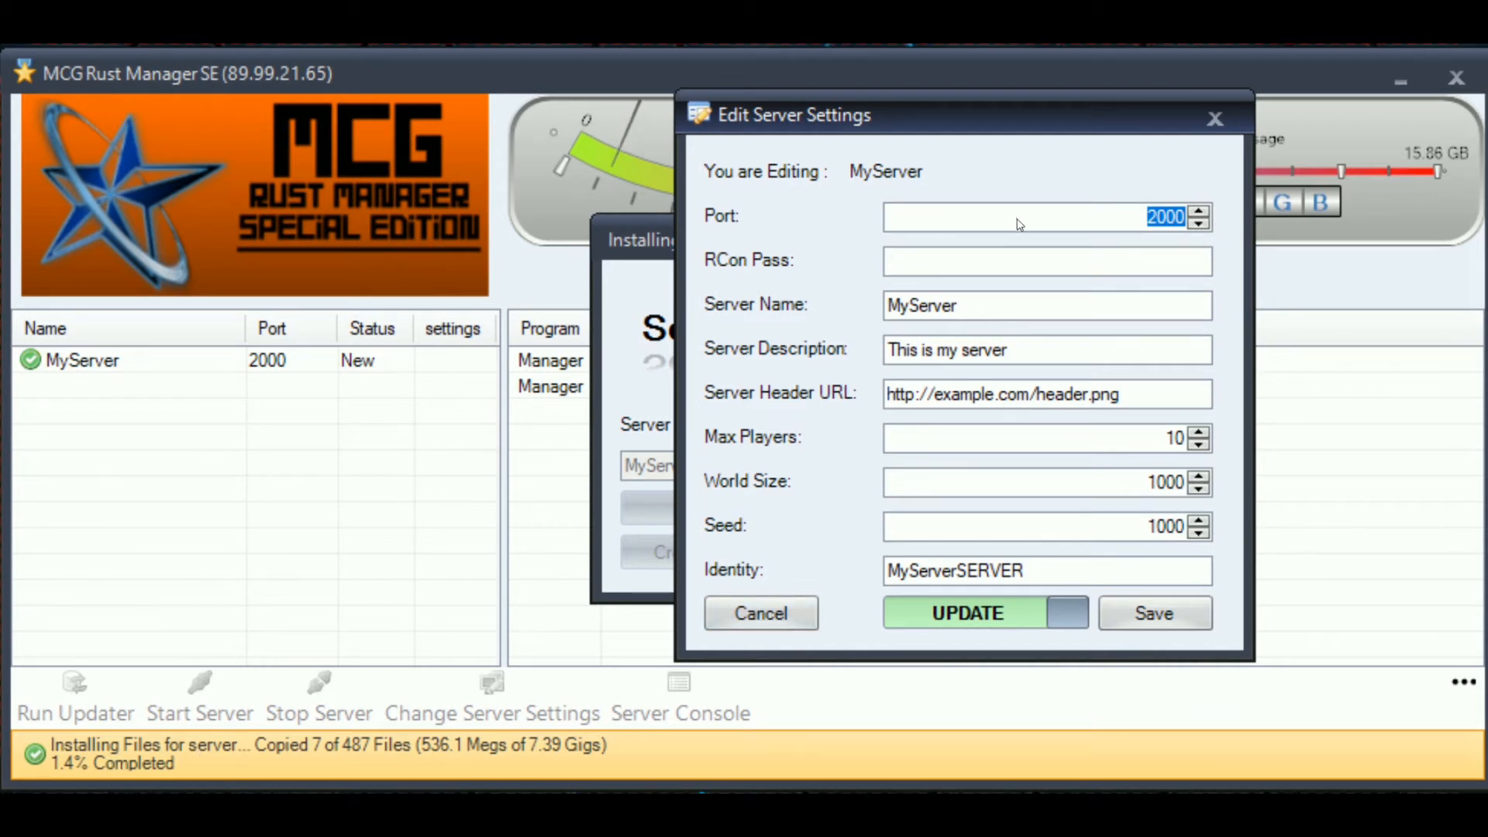
pyautogui.press('Tab')
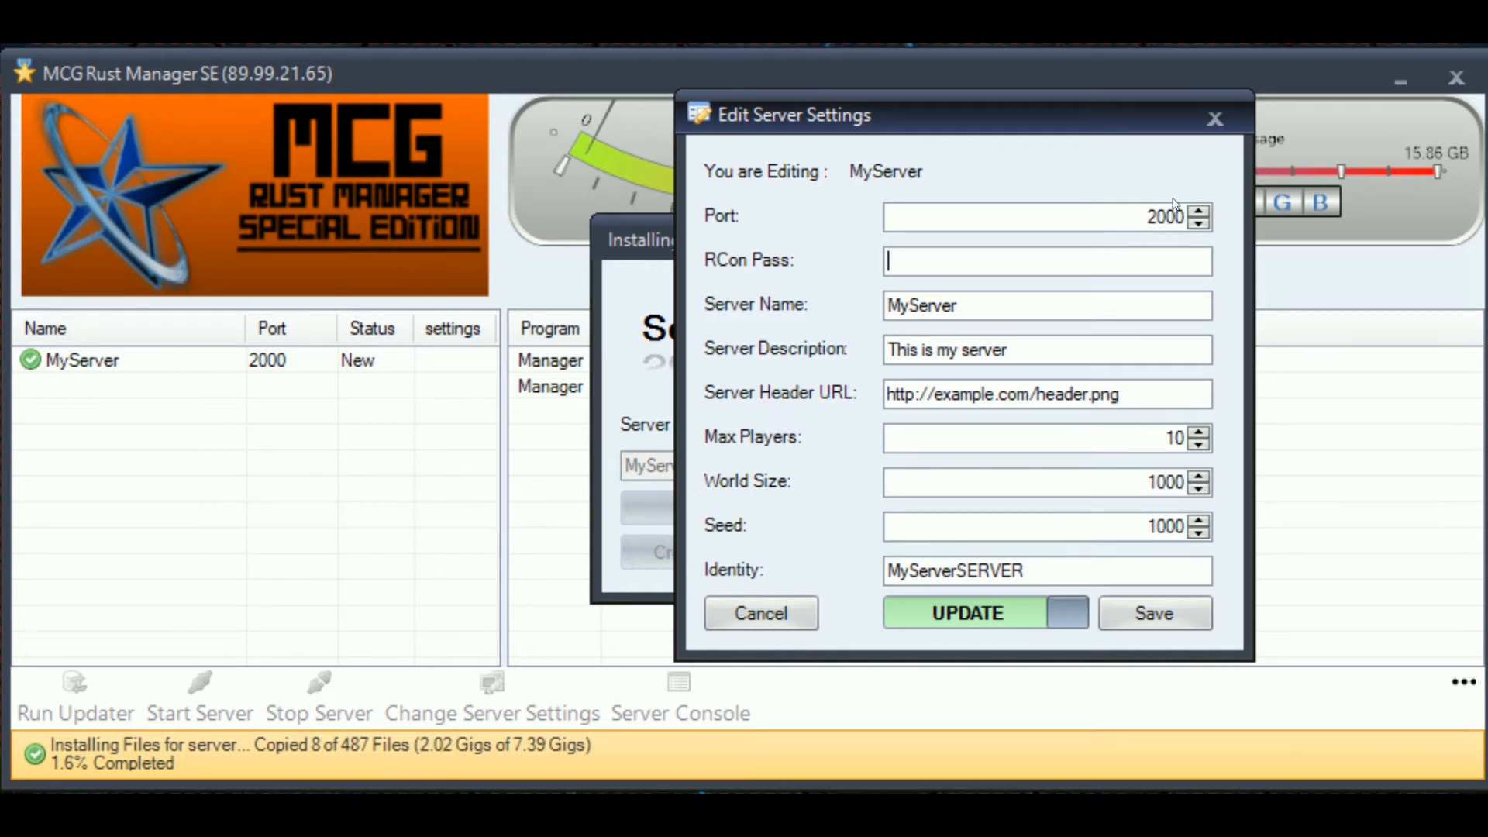
pyautogui.hotkey('shift', 'Tab')
pyautogui.click(1136, 259)
pyautogui.write('1234')
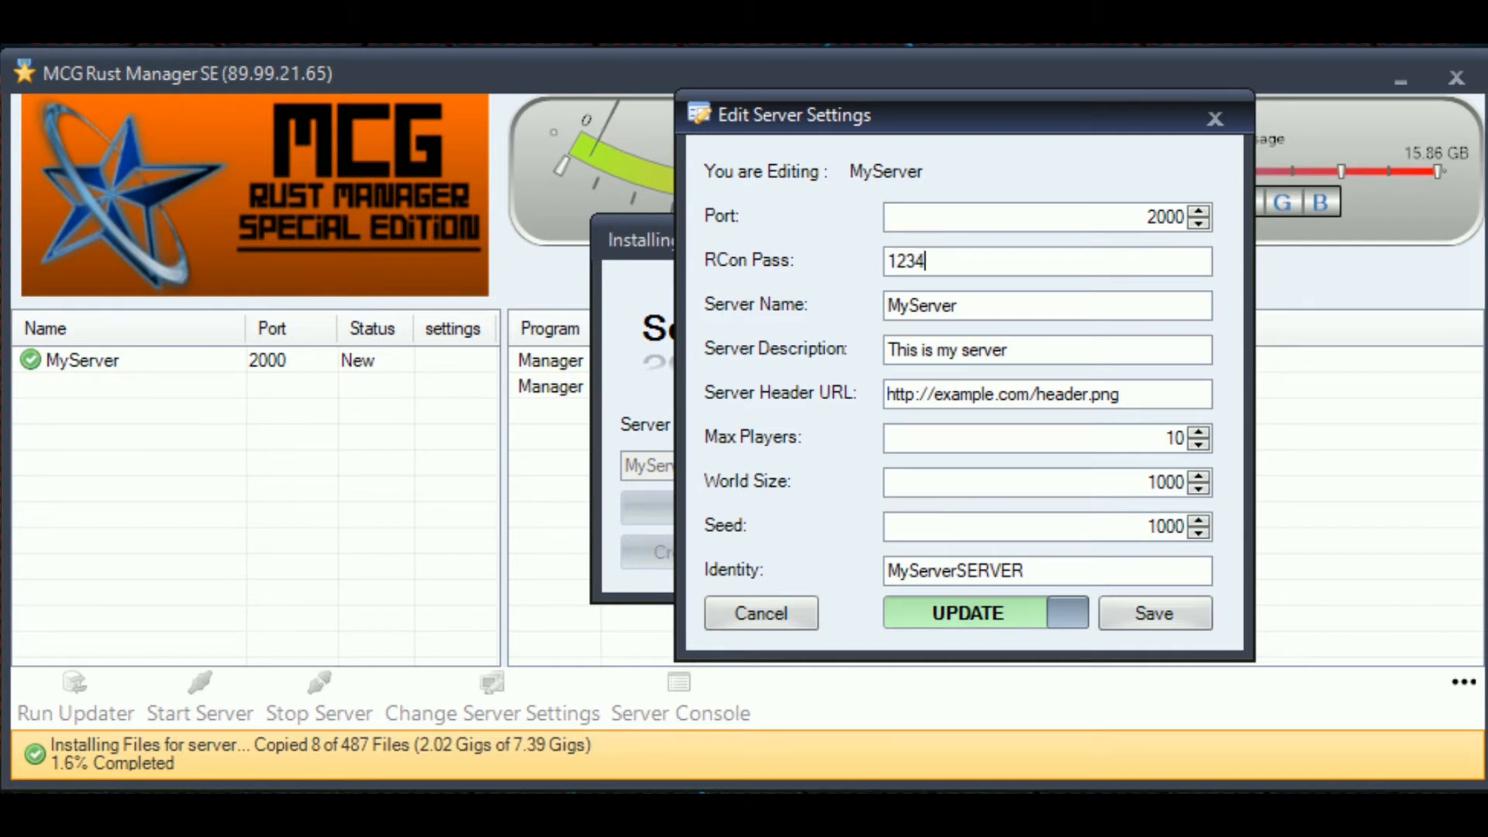
pyautogui.press('Tab')
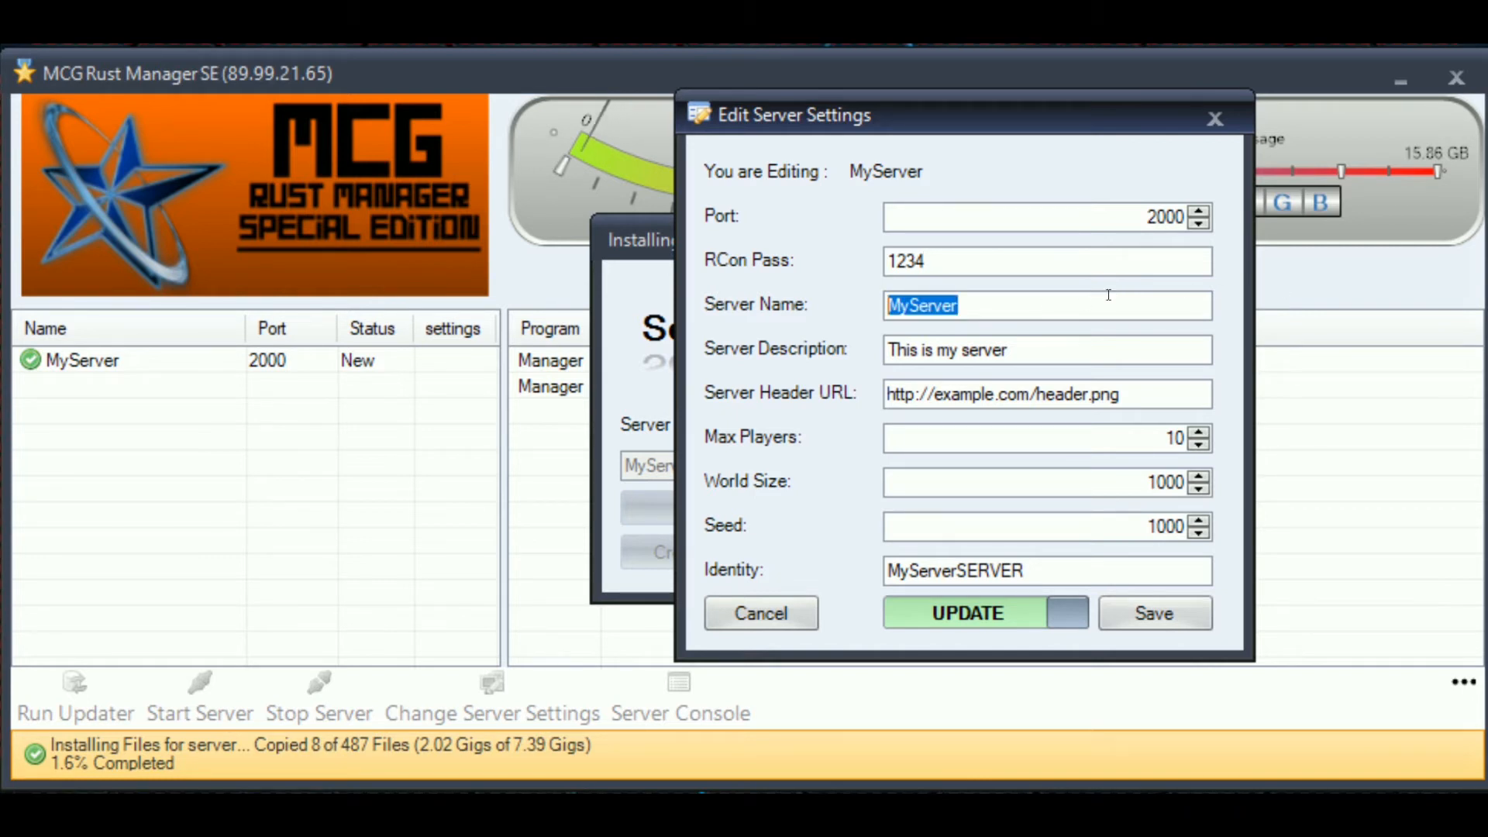
pyautogui.write('Th')
pyautogui.press('BackSpace')
pyautogui.press('BackSpace')
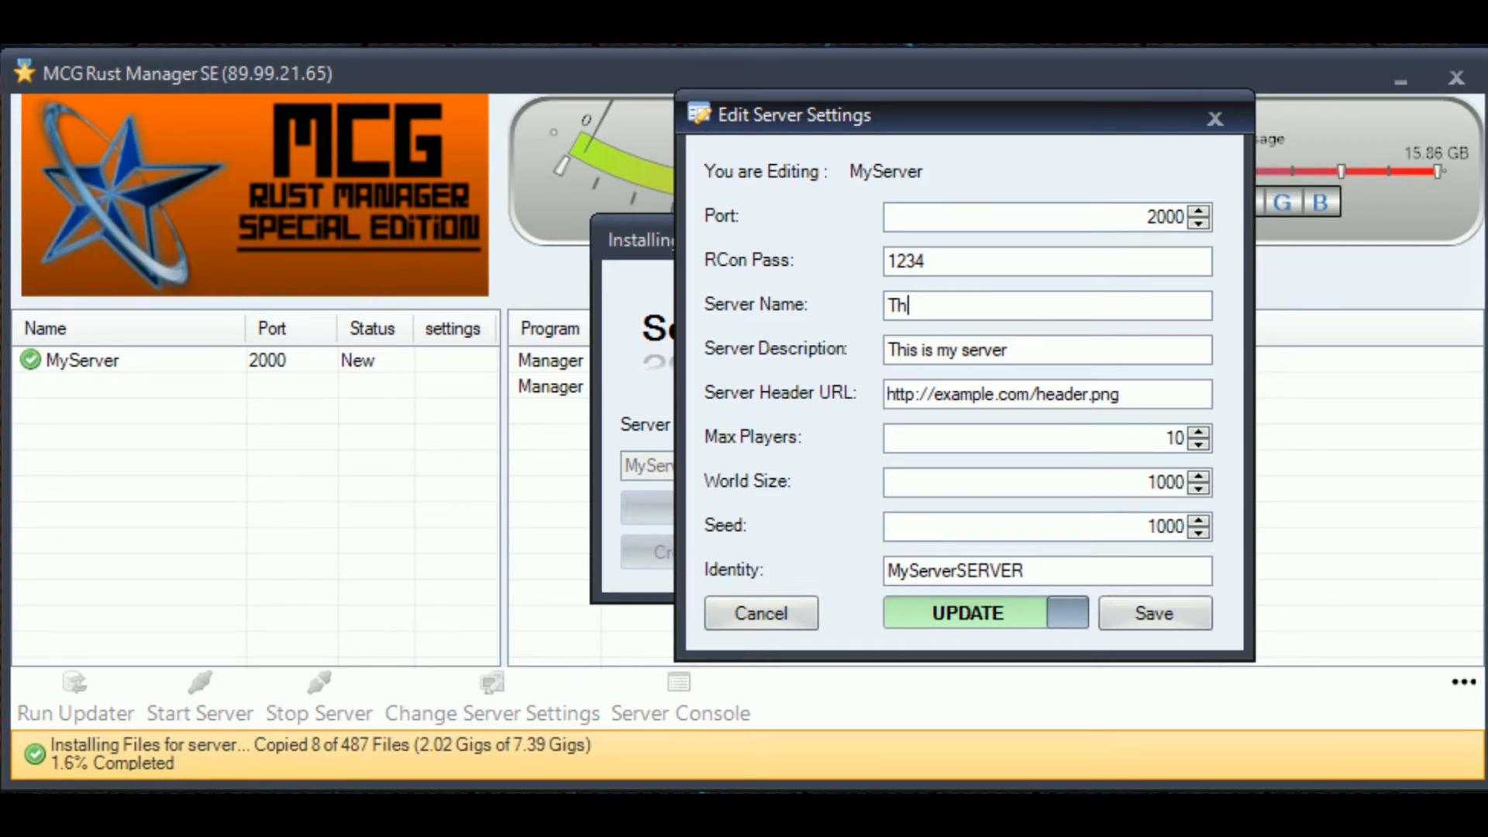
pyautogui.write('My Server Name')
# - Set Max Players to 100, World Size to 5000 and Seed to 123658
pyautogui.press('Tab')
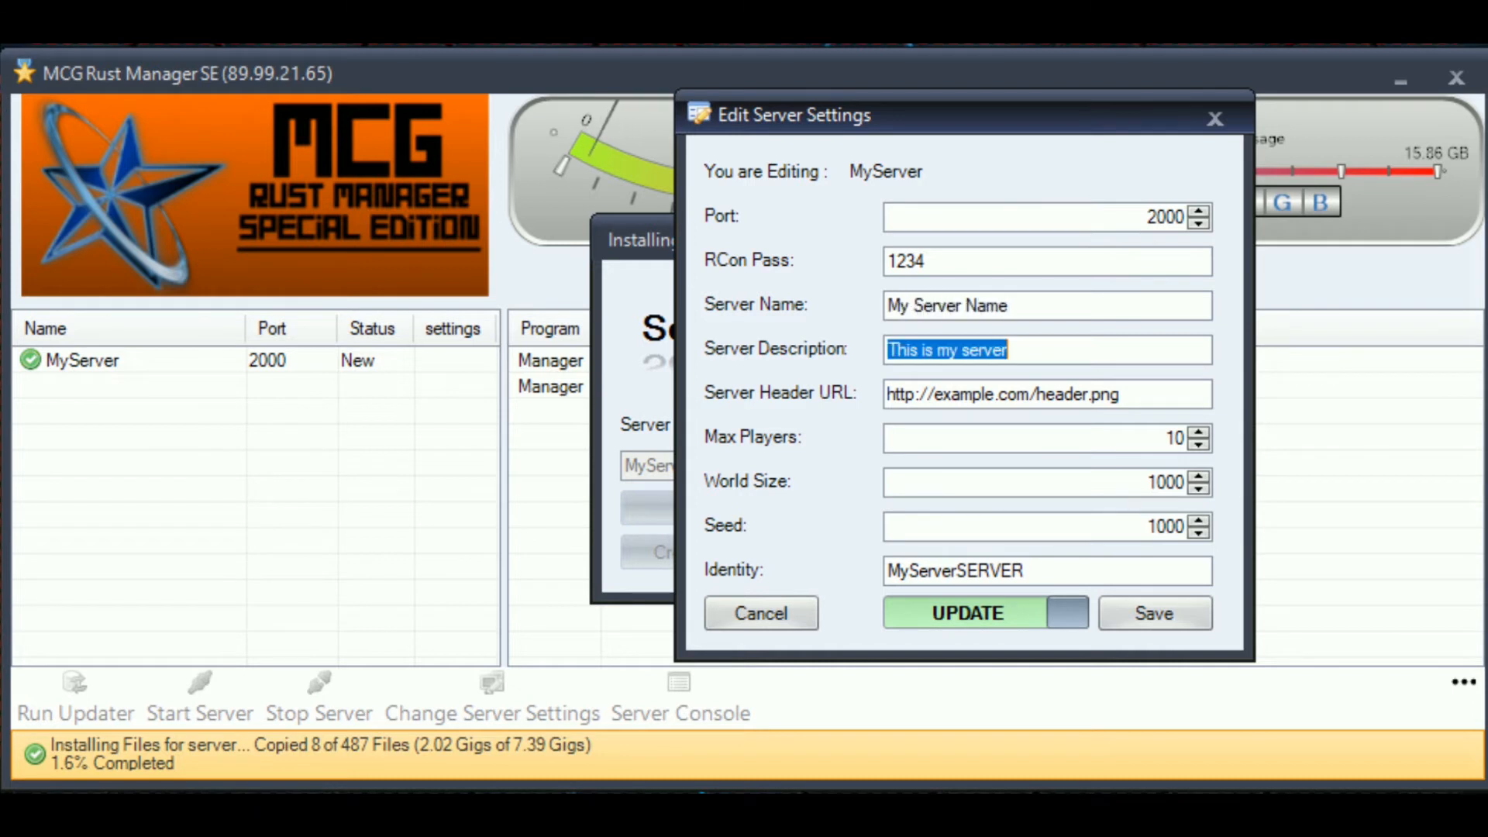
pyautogui.press('Tab')
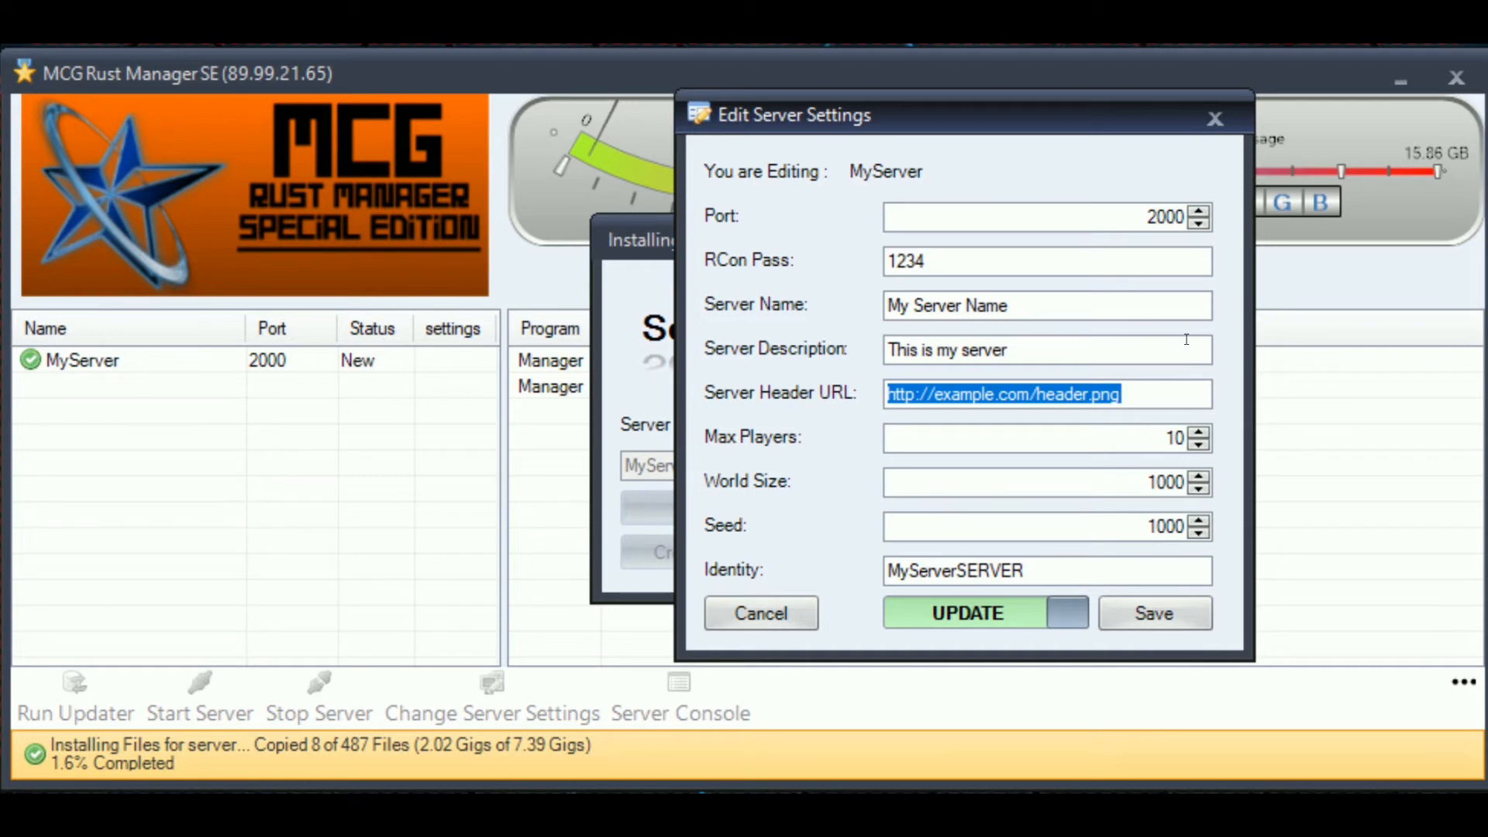
pyautogui.press('Tab')
pyautogui.write('100')
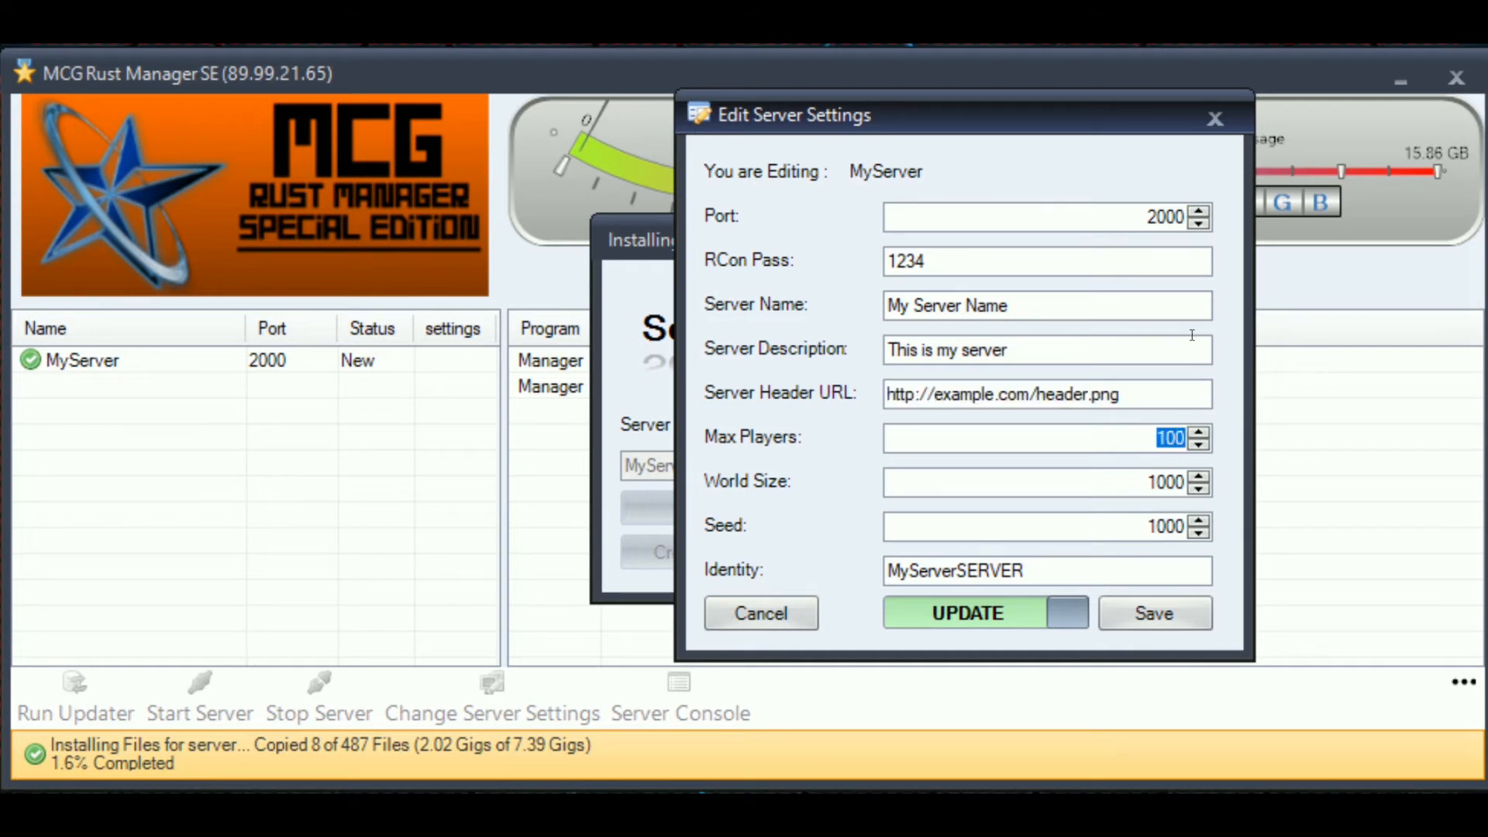
pyautogui.press('Tab')
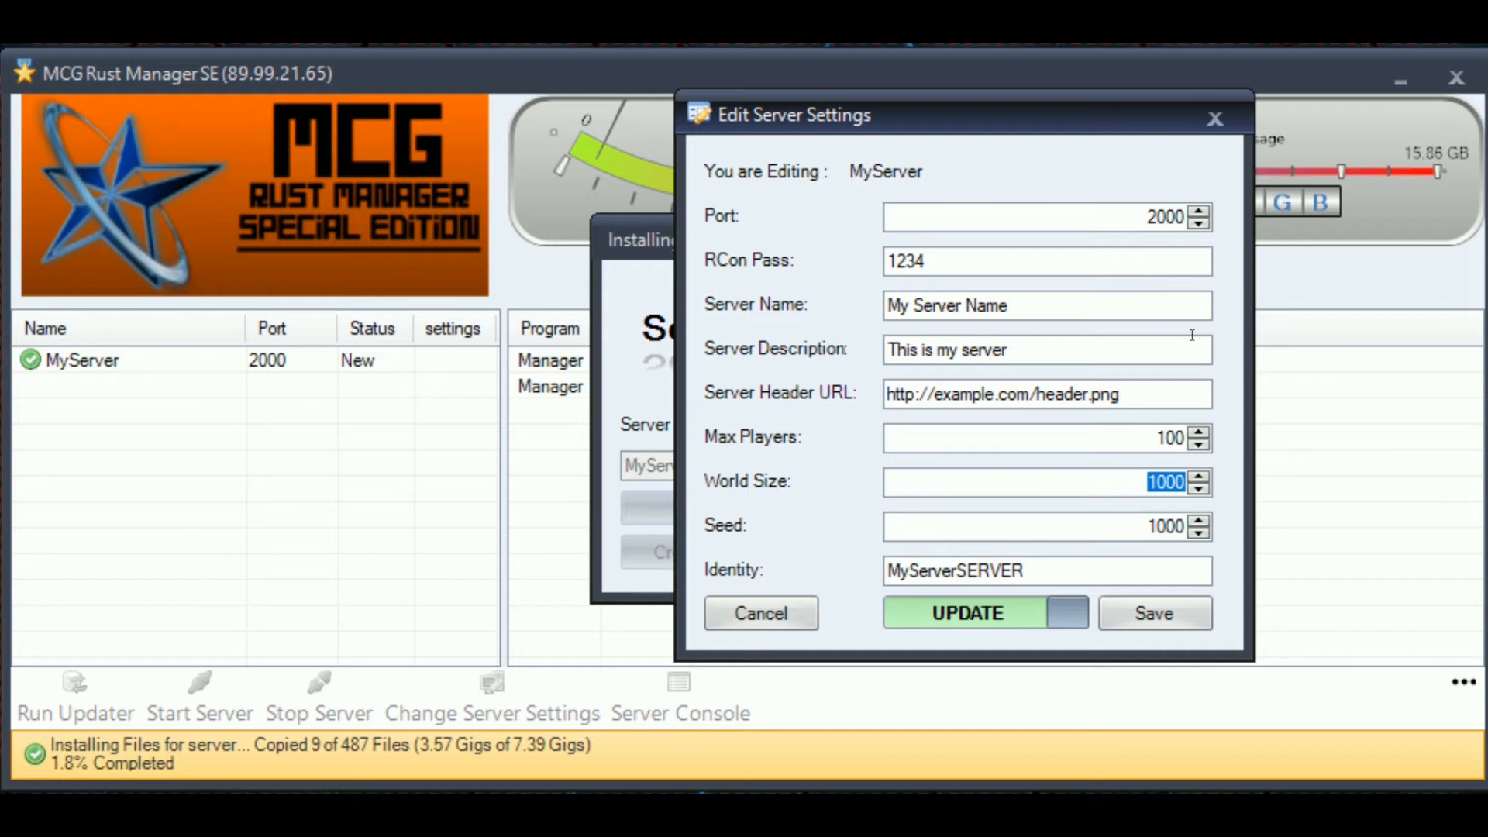
pyautogui.write('5000')
pyautogui.press('Tab')
pyautogui.write('123658')
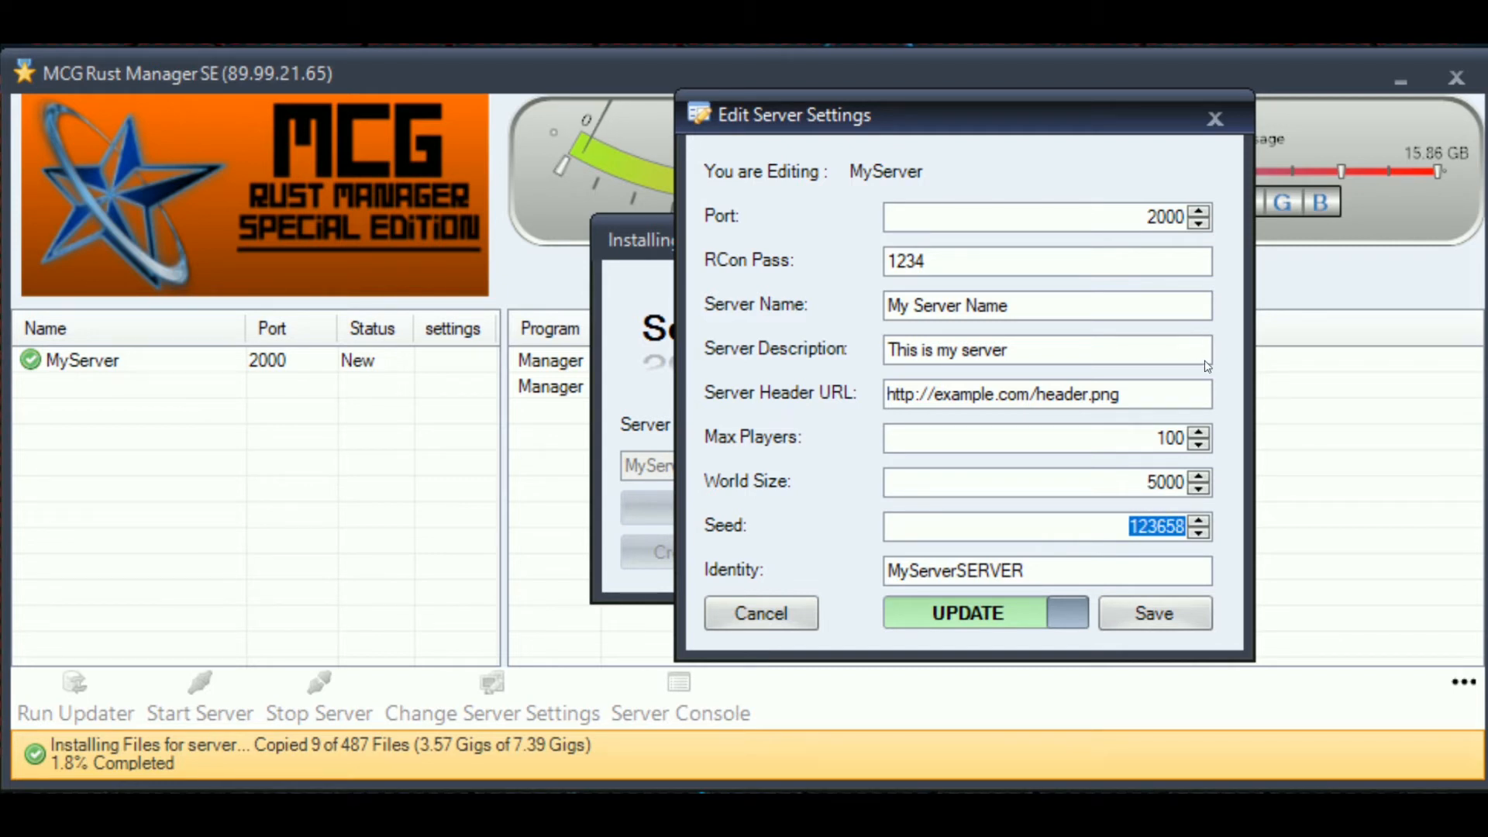
# - Check the Identity field, leaving it as MyServerSERVER
pyautogui.click(1052, 480)
pyautogui.moveTo(1068, 571); pyautogui.dragTo(662, 576)
pyautogui.click(1090, 564)
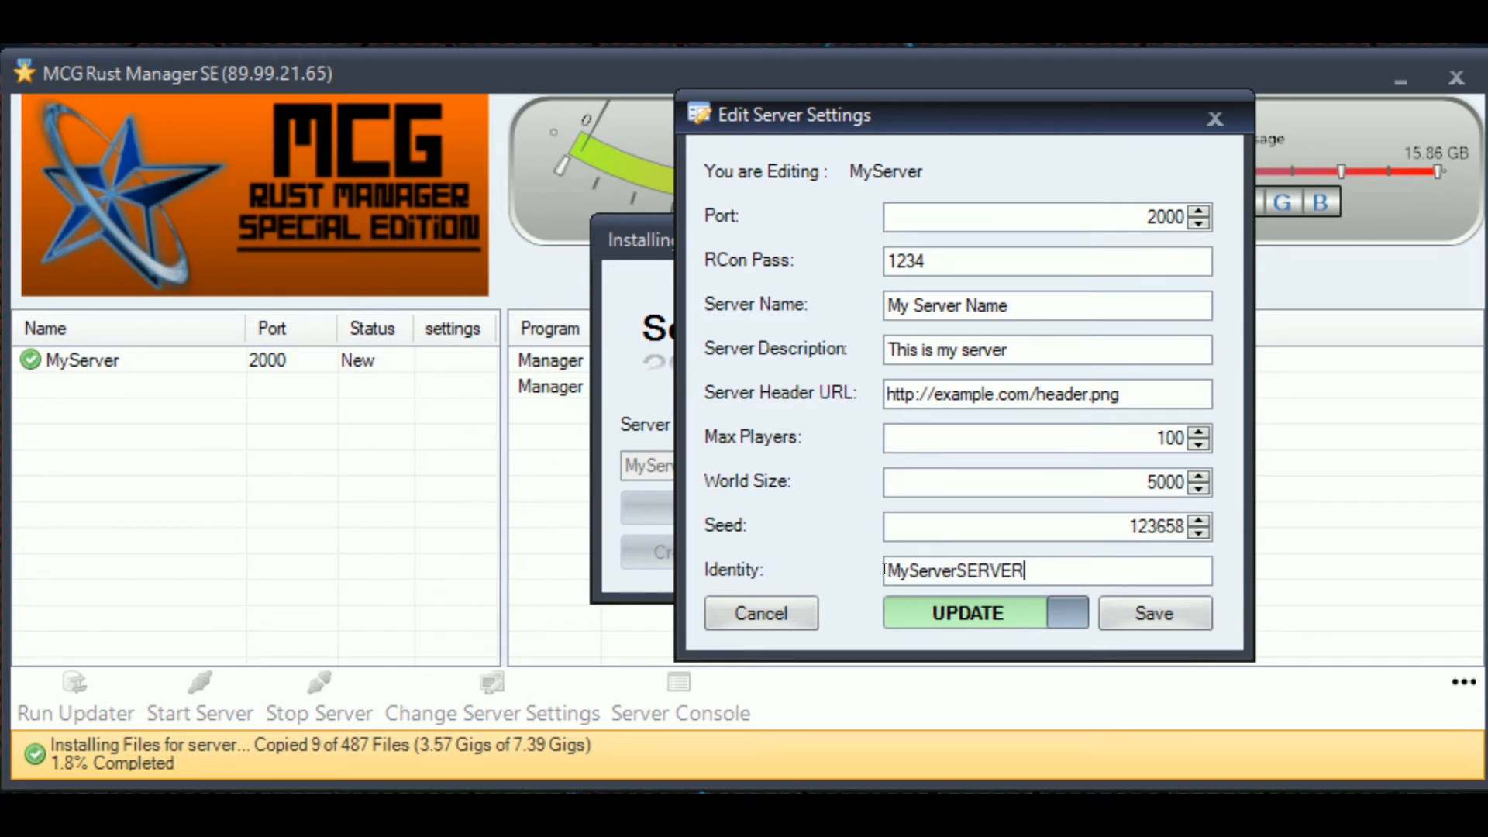
pyautogui.moveTo(1025, 570); pyautogui.dragTo(976, 561)
pyautogui.doubleClick(977, 561)
pyautogui.click(1035, 570)
pyautogui.moveTo(887, 571); pyautogui.dragTo(949, 561)
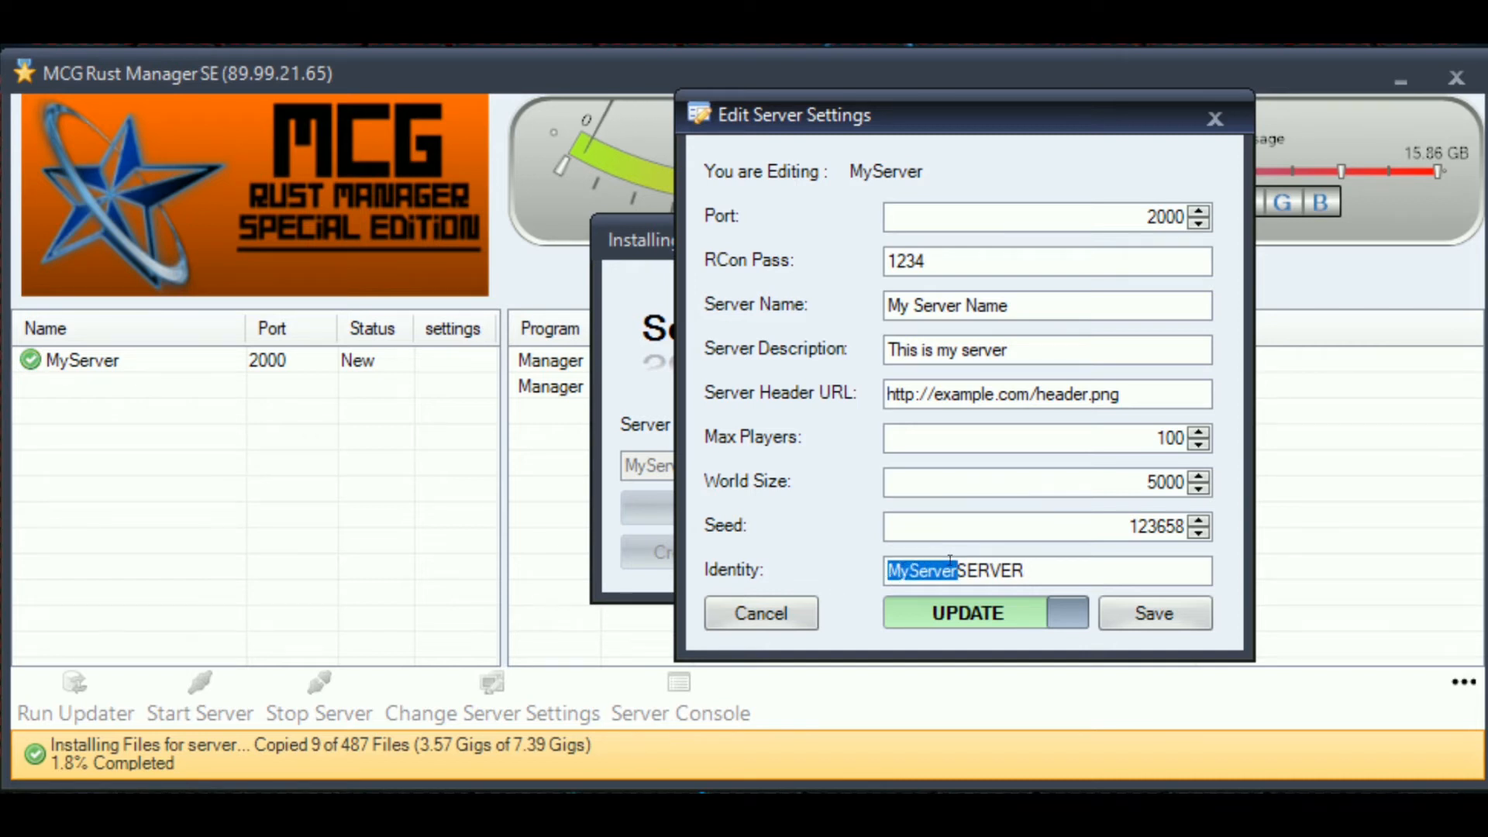
pyautogui.moveTo(950, 561); pyautogui.dragTo(1056, 560)
pyautogui.click(1056, 560)
pyautogui.doubleClick(978, 568)
pyautogui.click(1053, 559)
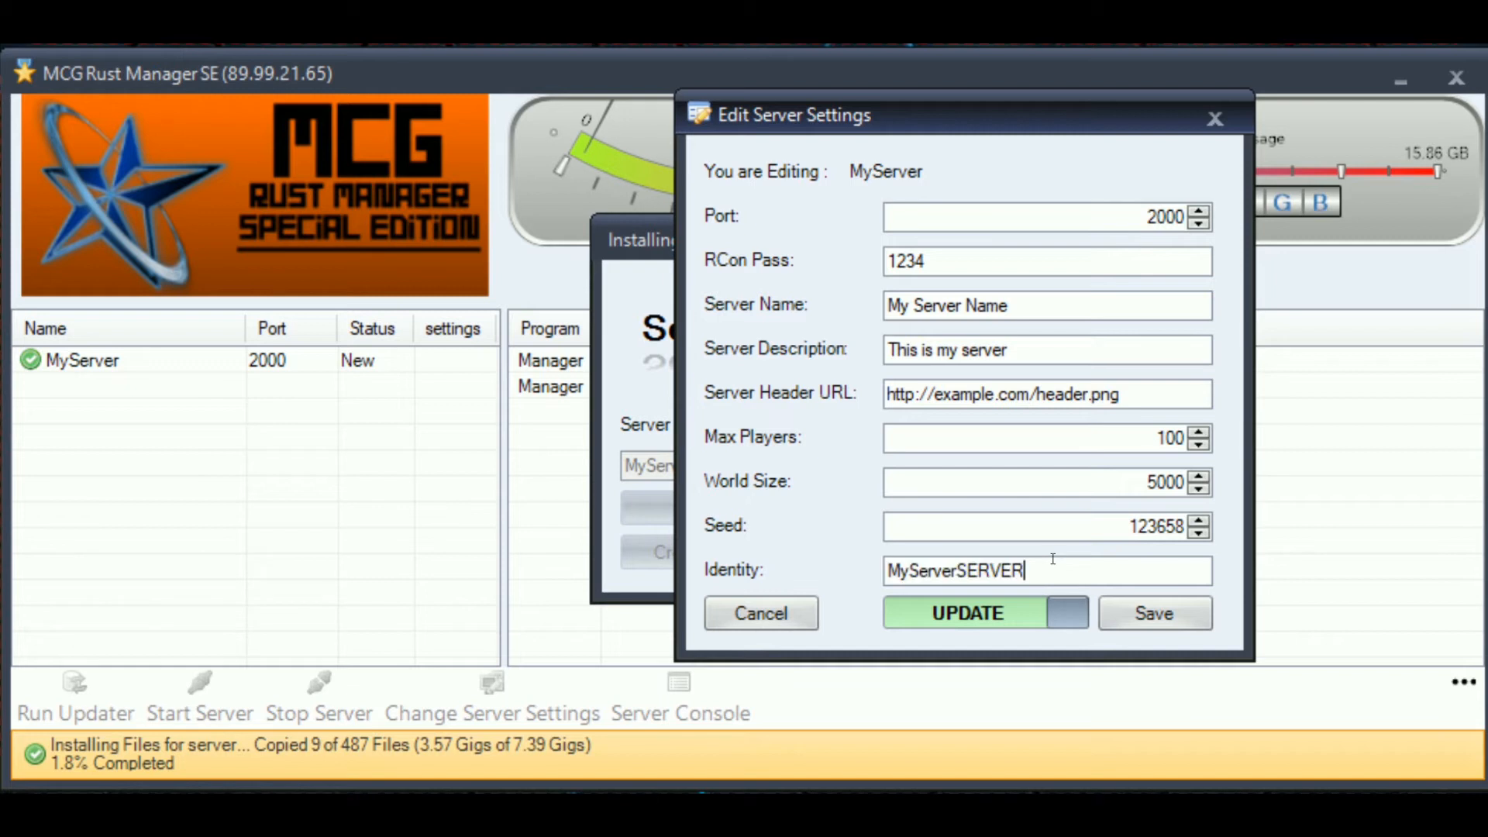
# - Toggle the UPDATE/NO UPDATE switch several times and leave it on UPDATE
pyautogui.click(959, 624)
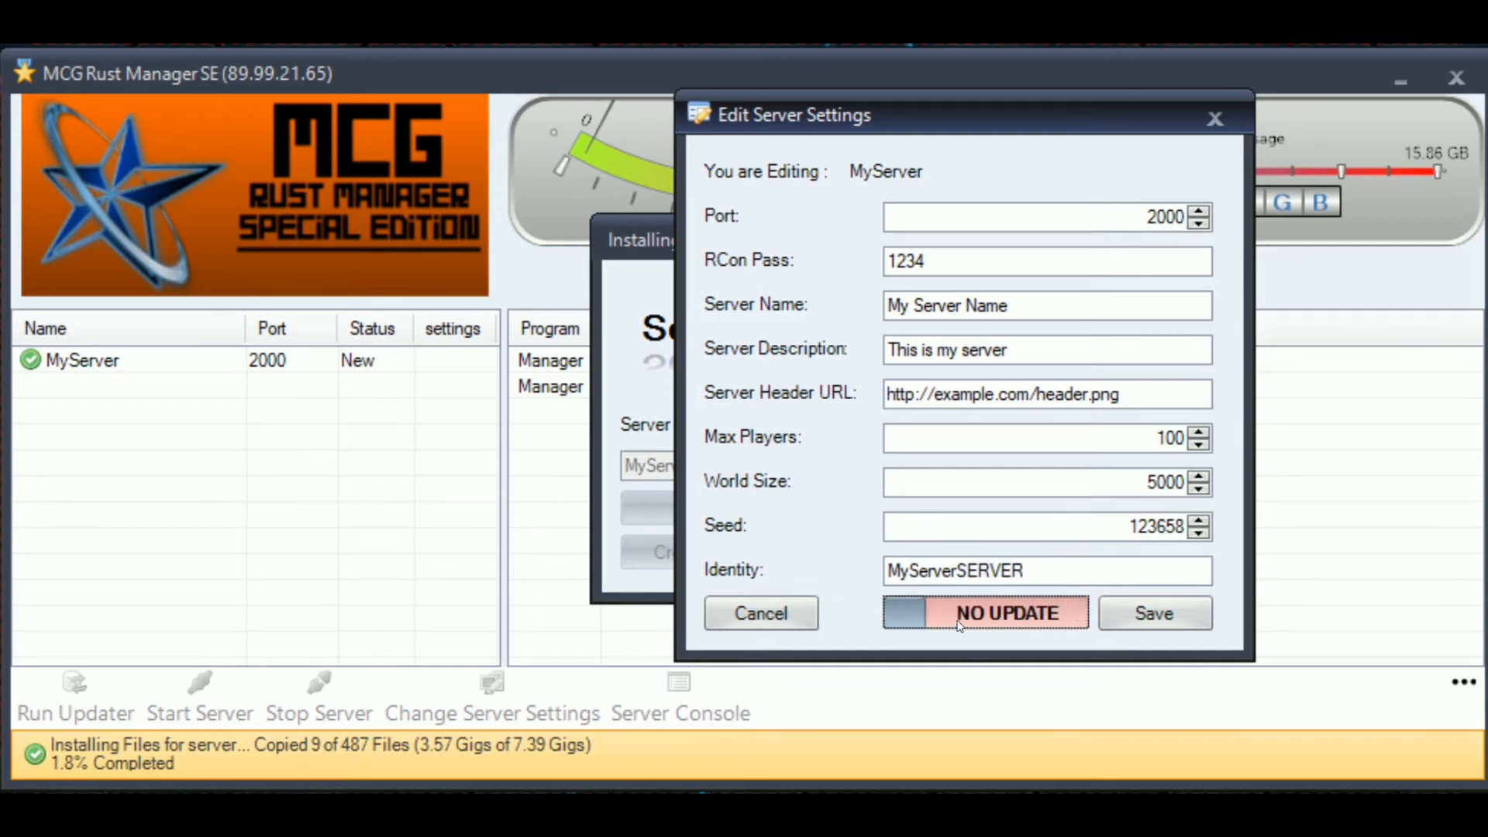
pyautogui.click(959, 624)
pyautogui.click(960, 625)
pyautogui.click(960, 624)
pyautogui.click(959, 624)
pyautogui.click(959, 625)
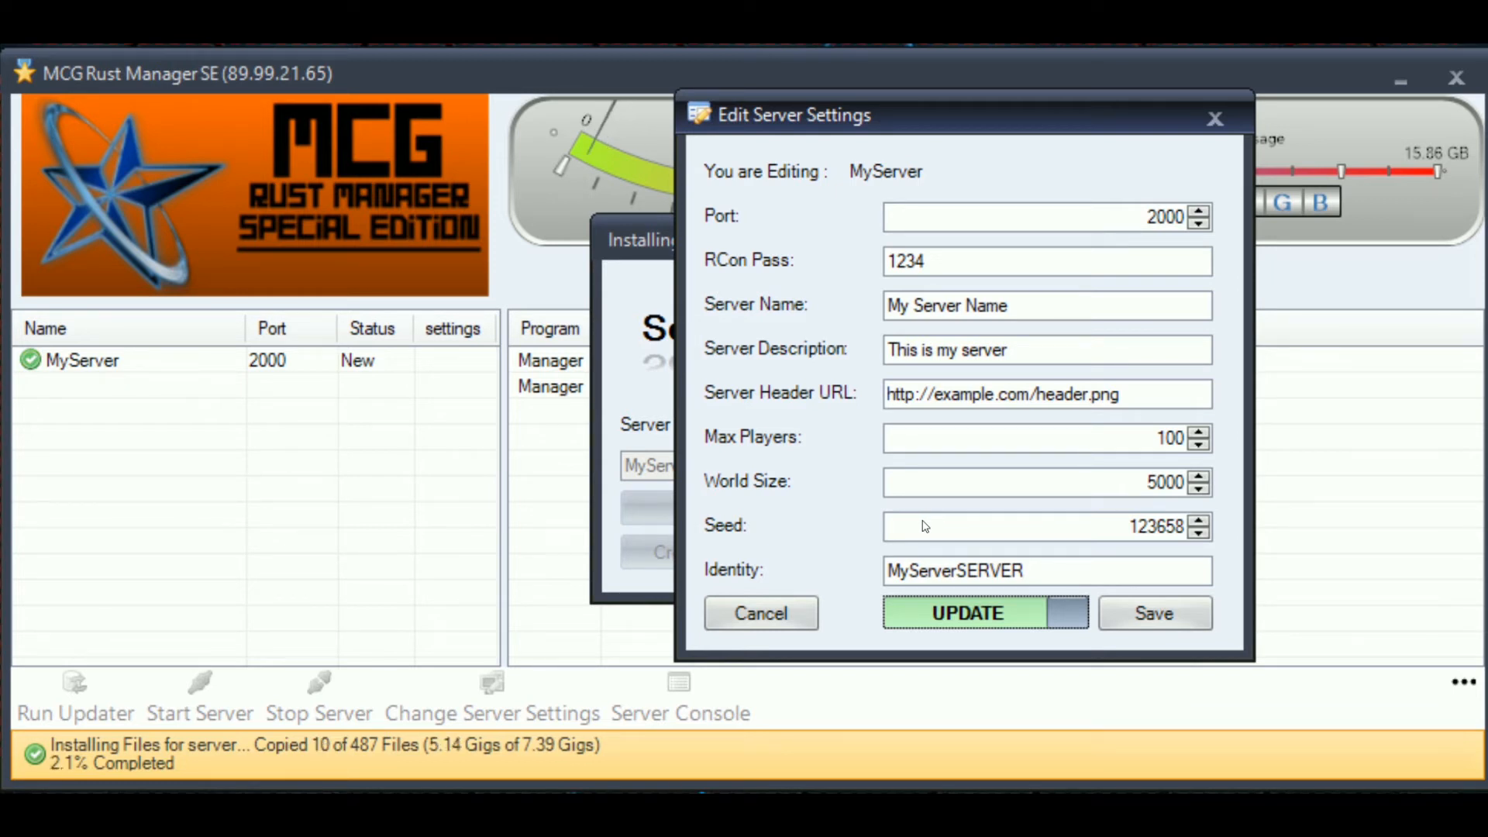
pyautogui.click(1081, 572)
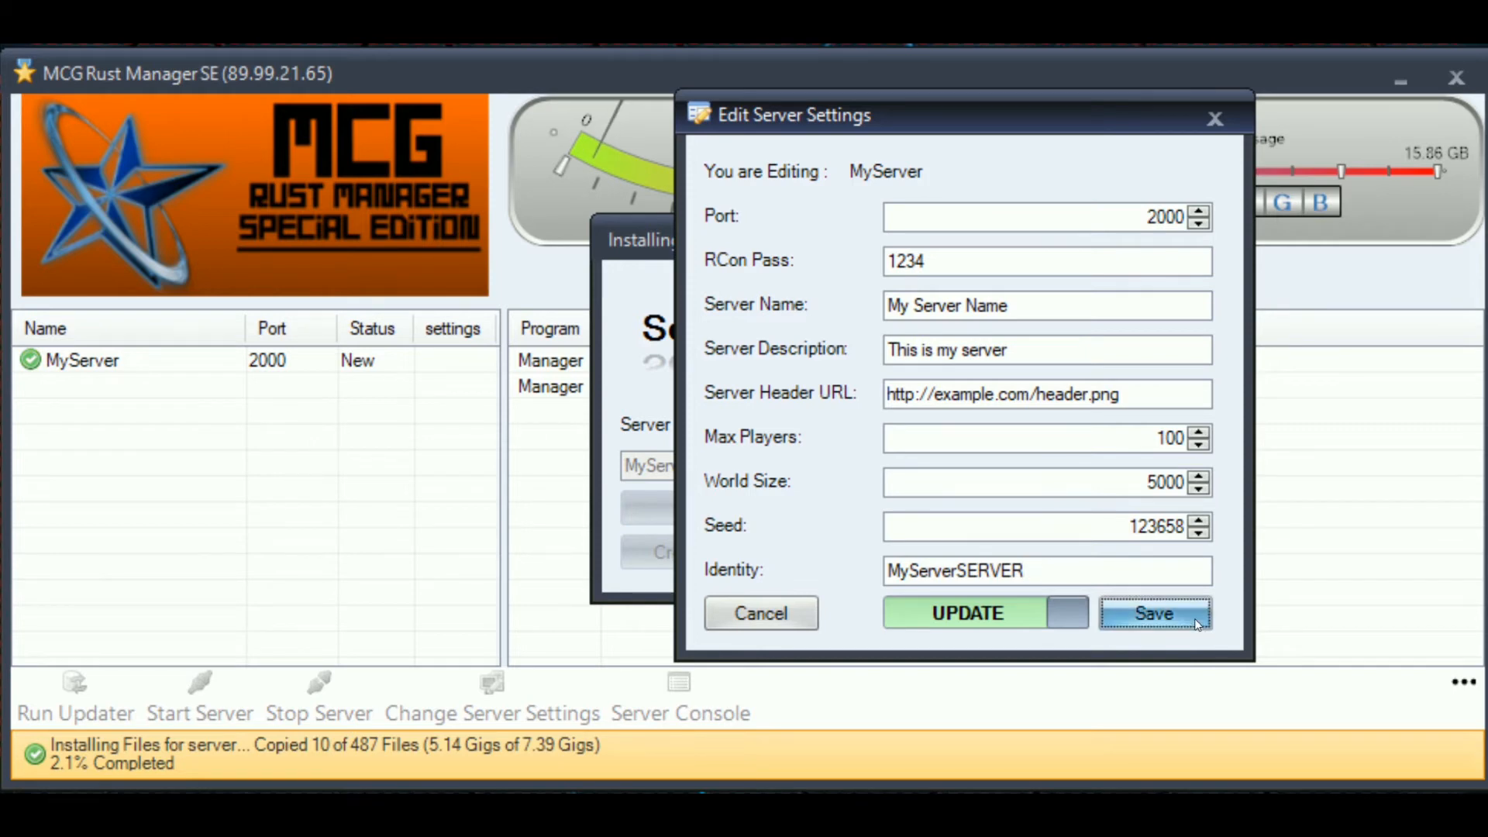
# - Save MyServer's settings and acknowledge the Updated! message
pyautogui.click(1155, 617)
pyautogui.click(690, 554)
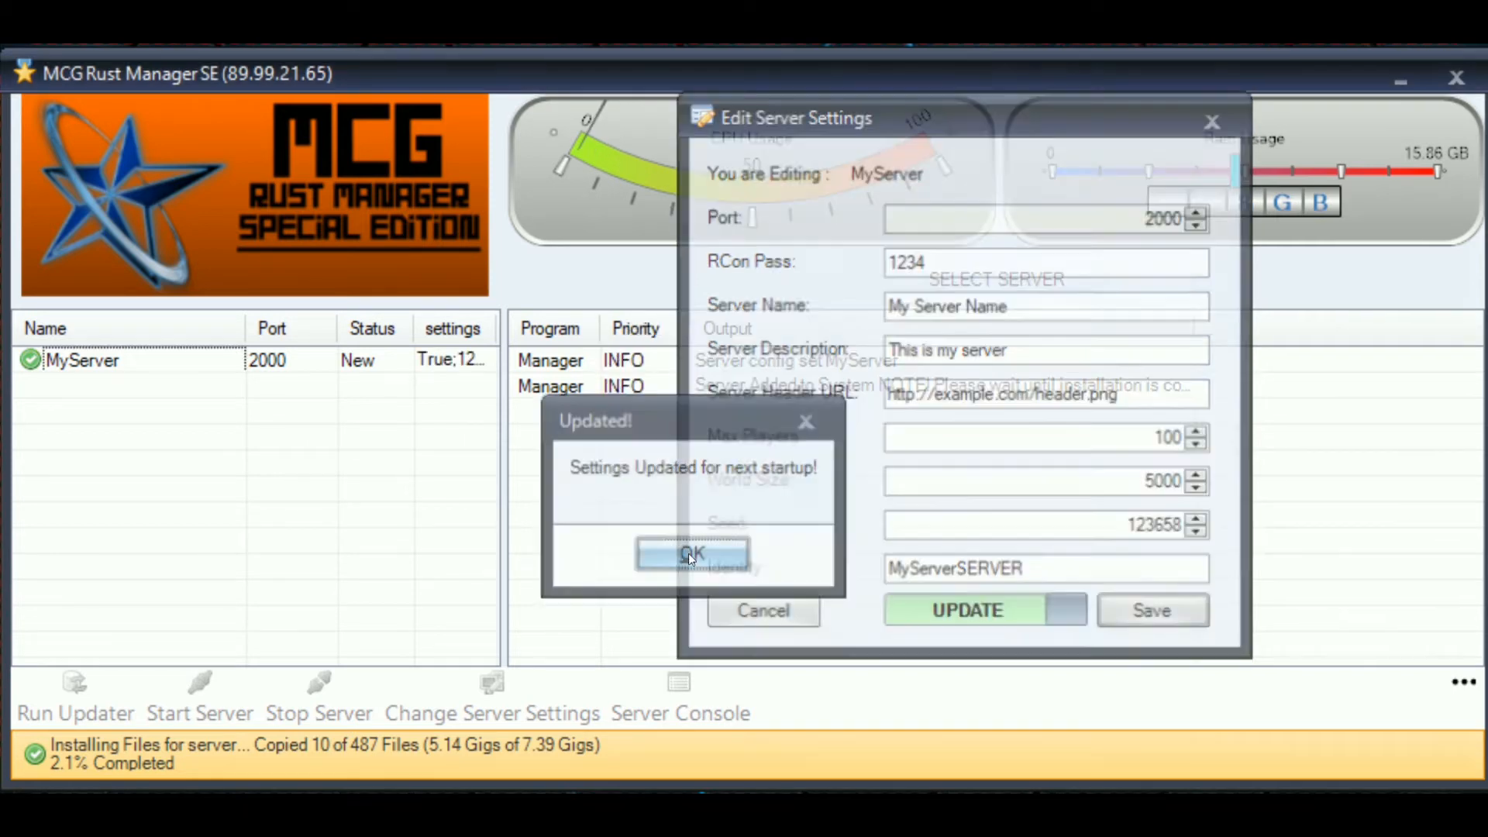
pyautogui.click(689, 560)
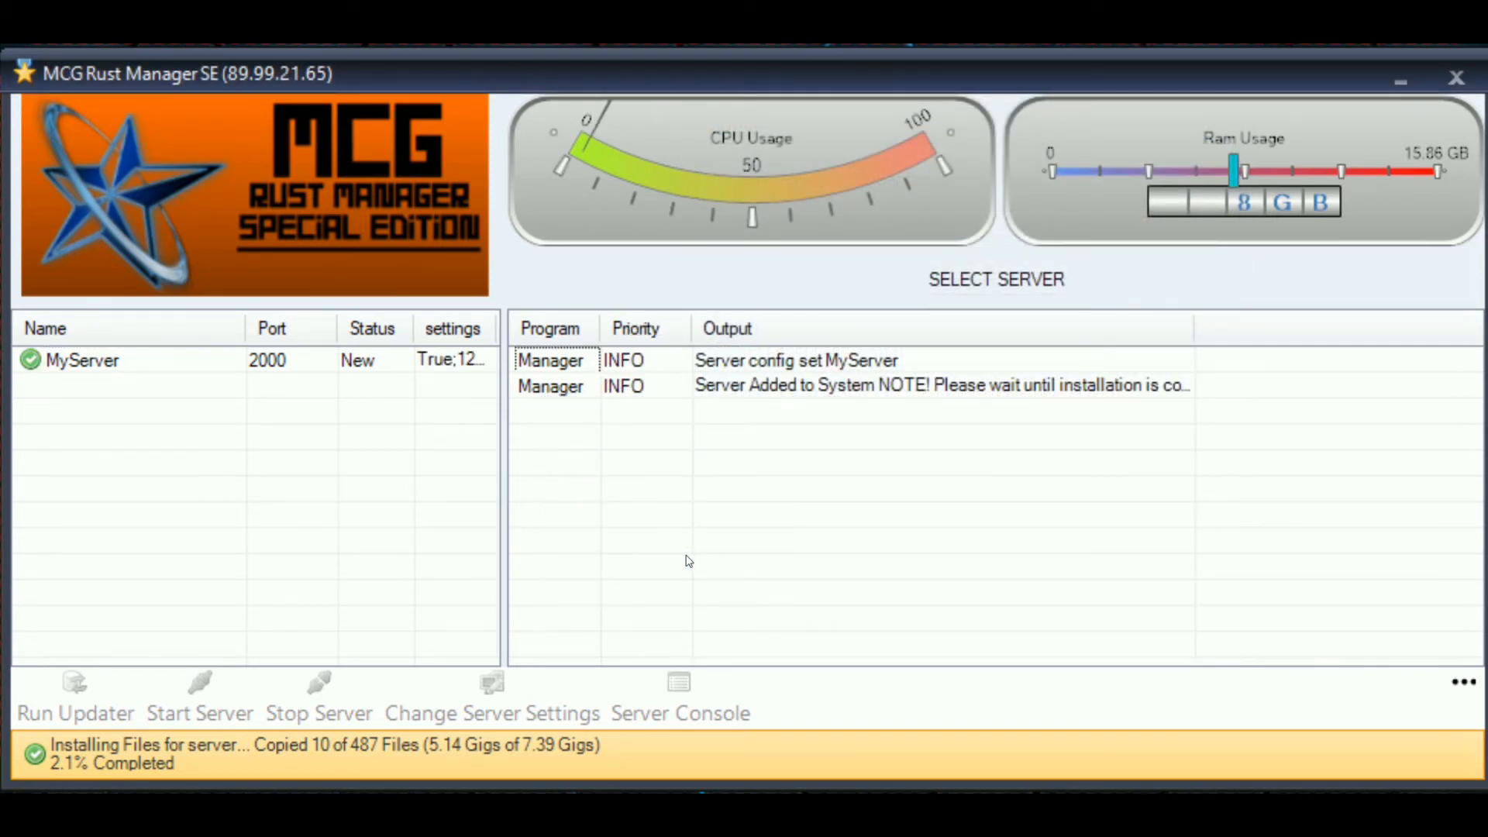
# - Select MyServer in the list, then show and hide the extra '...' toolbar row
pyautogui.click(78, 367)
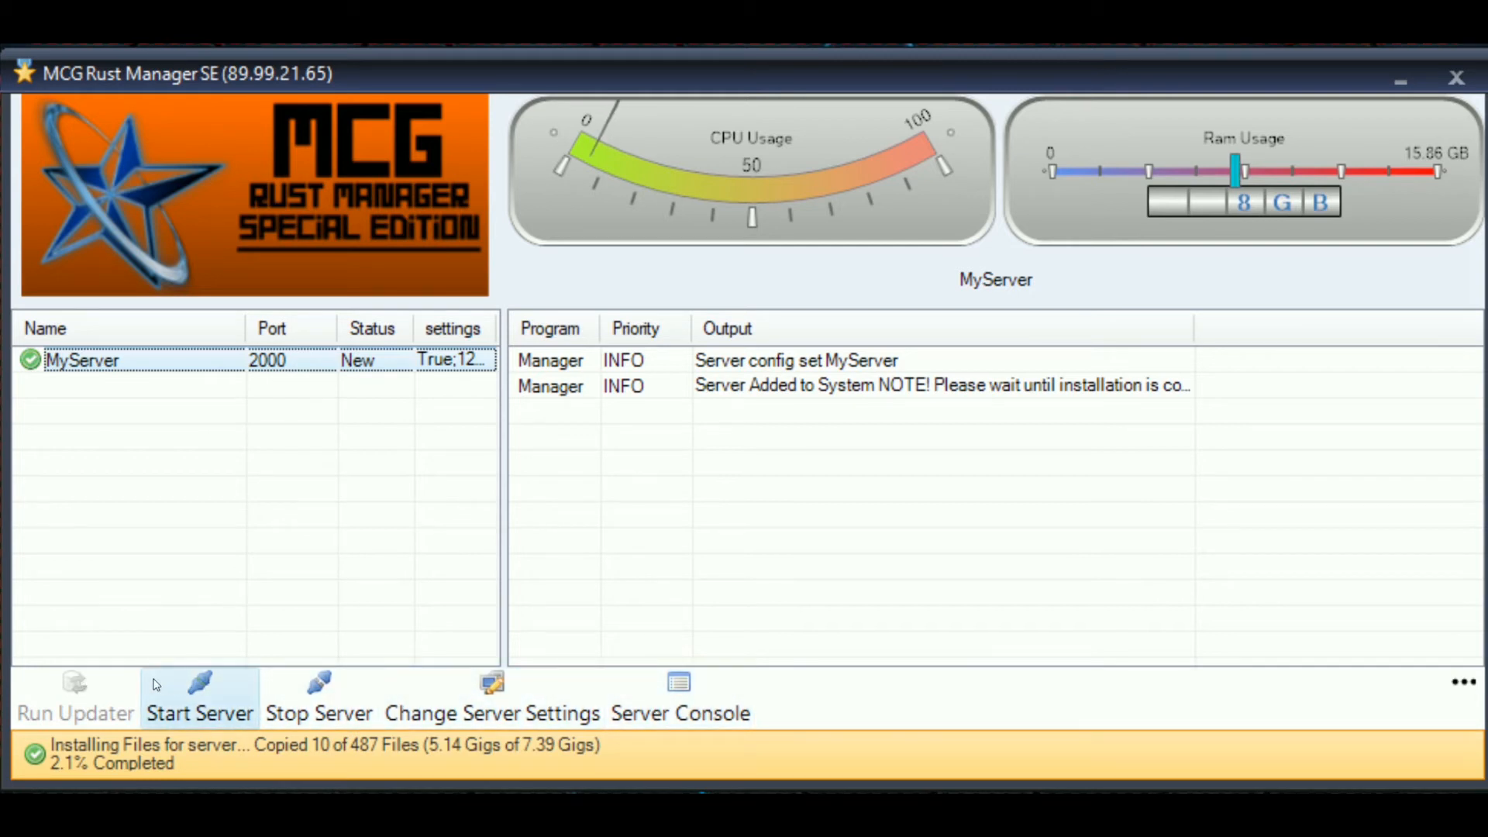
pyautogui.click(109, 635)
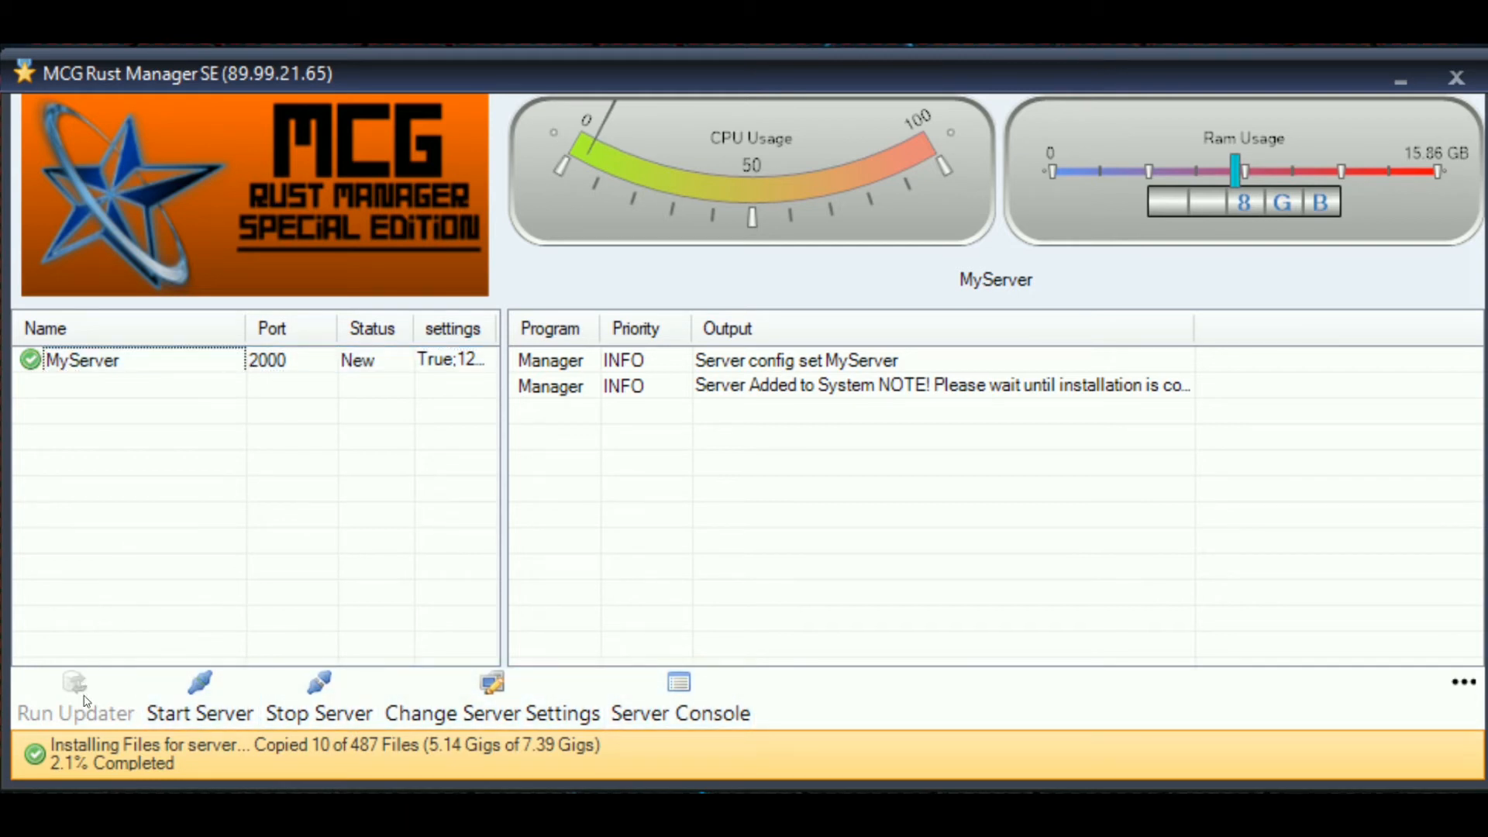
pyautogui.click(1463, 682)
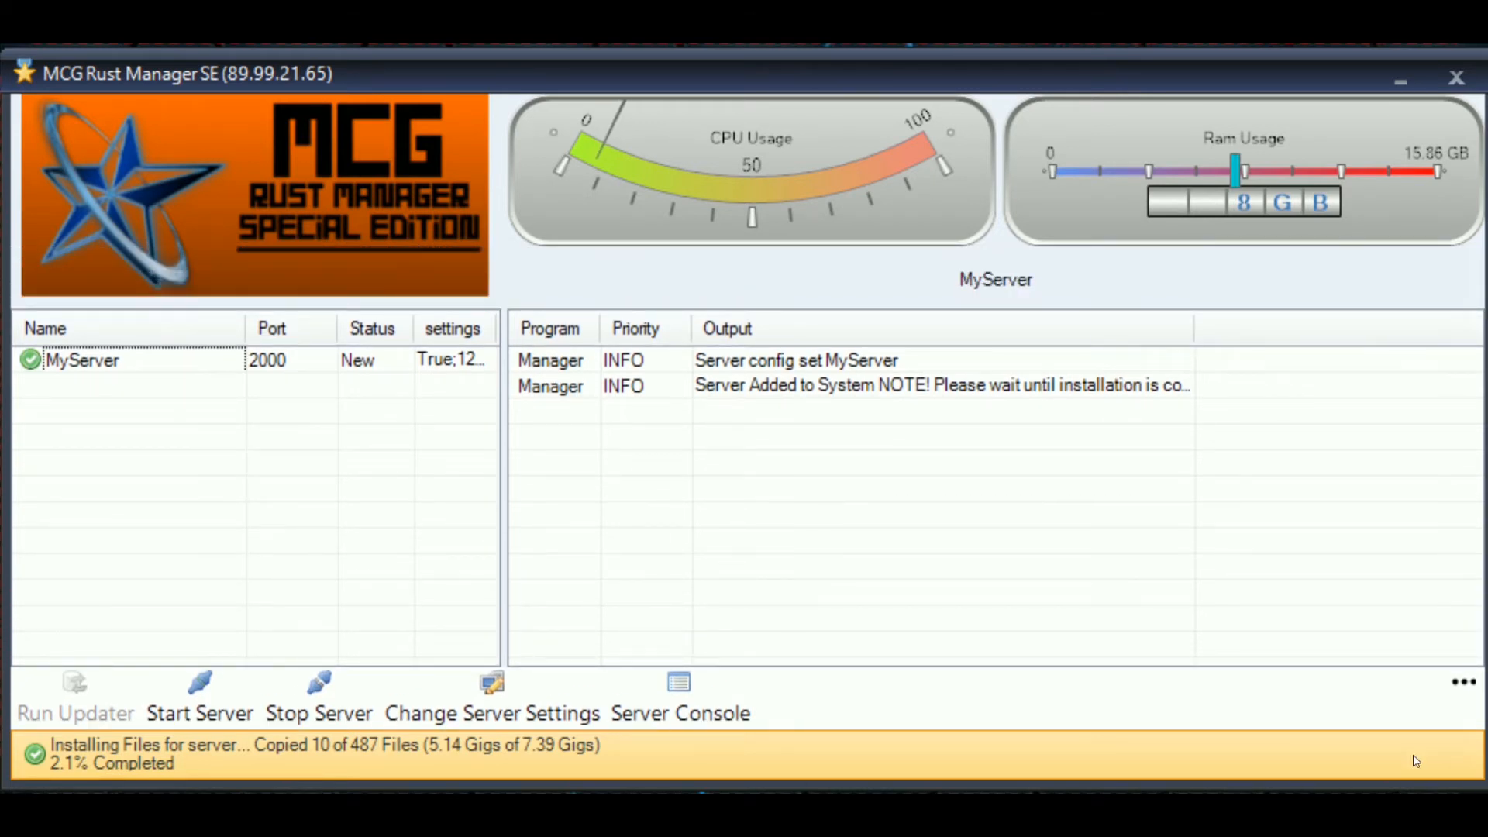
pyautogui.click(1443, 687)
pyautogui.click(1333, 468)
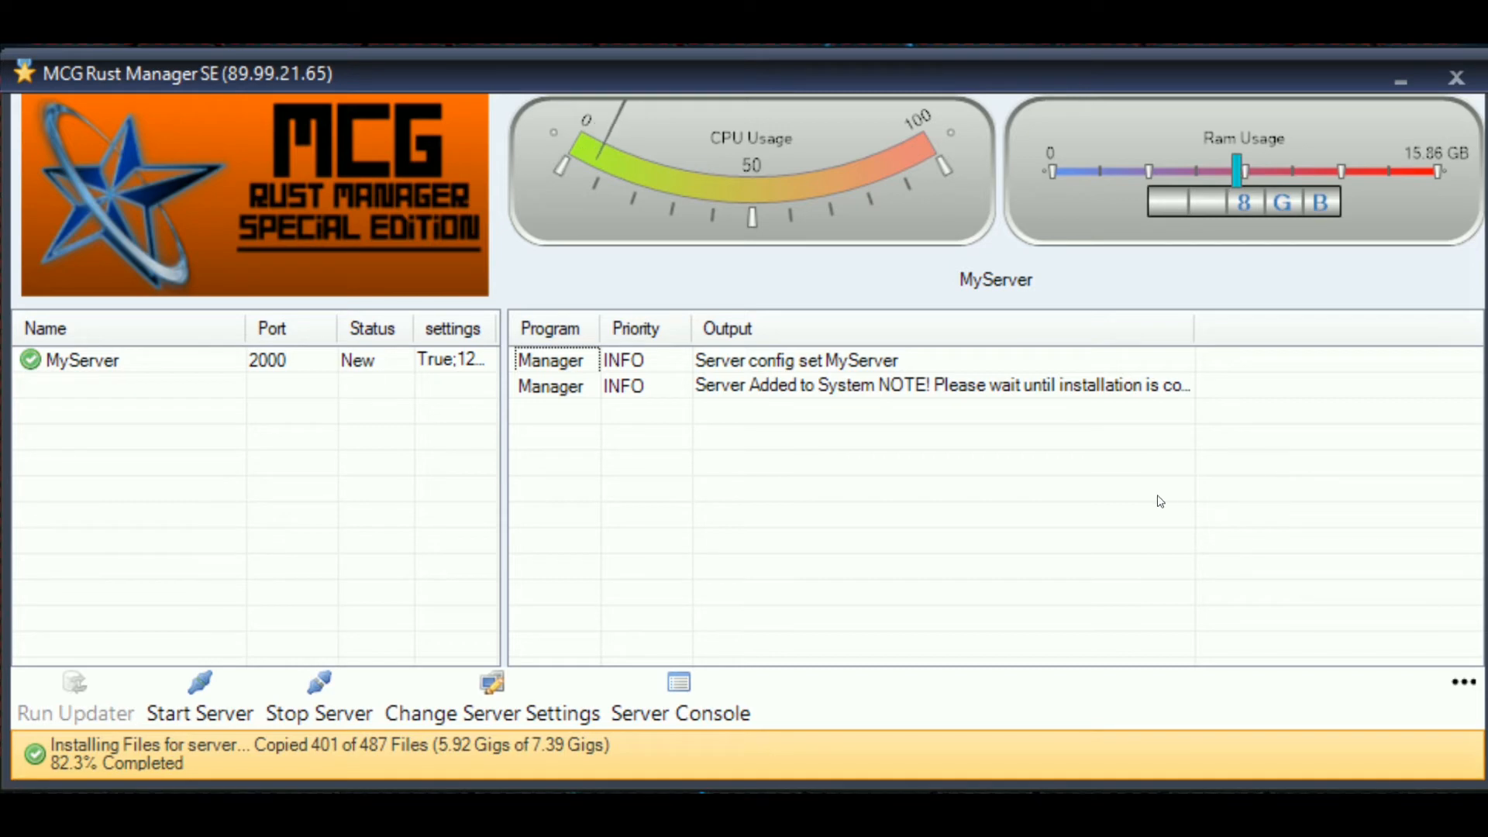
# - Open System Settings from the expanded toolbar and drag Manager Settings to the centre
pyautogui.click(1463, 684)
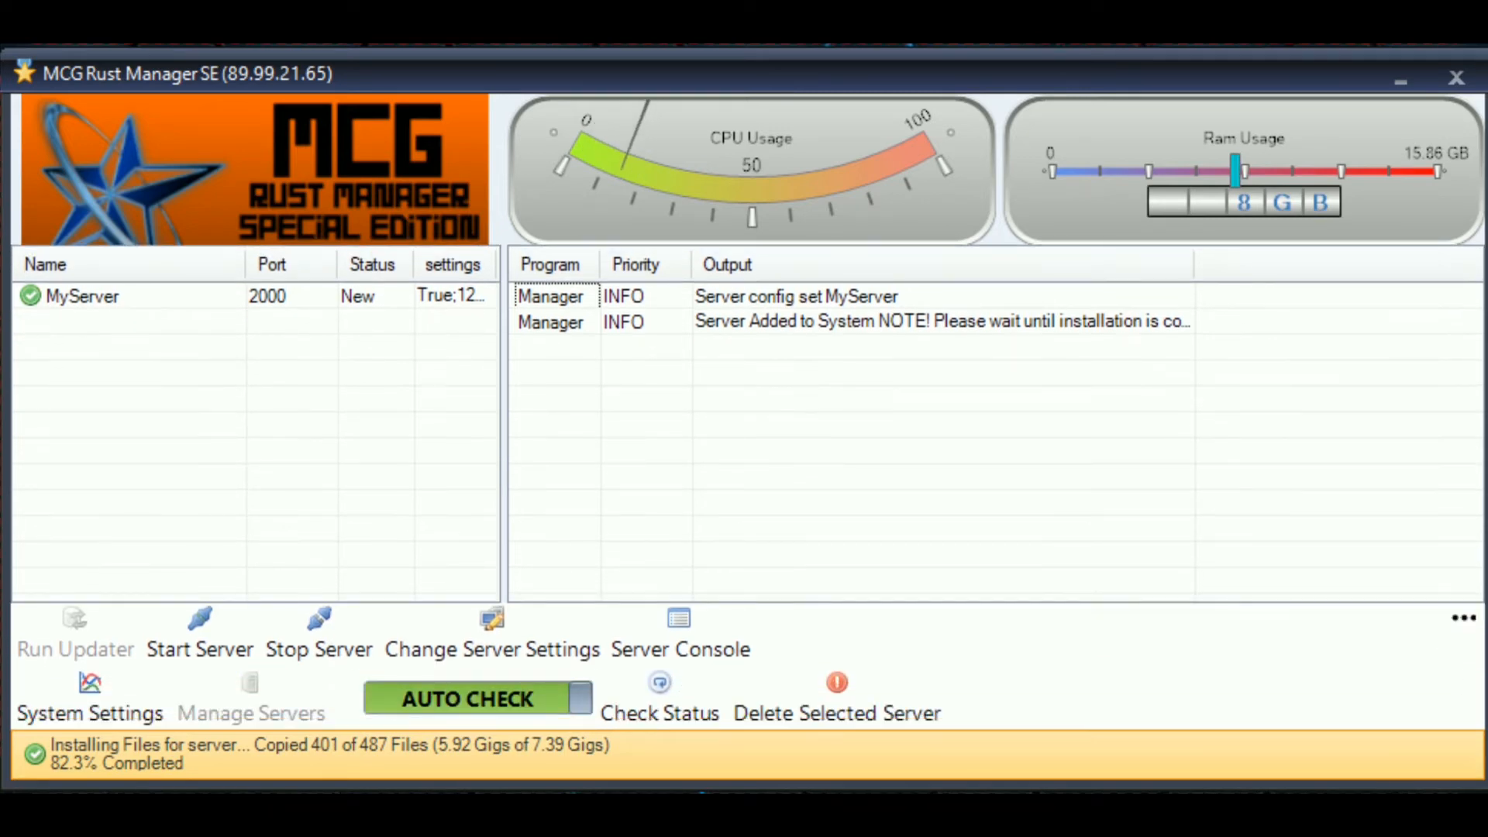
pyautogui.click(90, 697)
pyautogui.moveTo(0, 97); pyautogui.dragTo(700, 179)
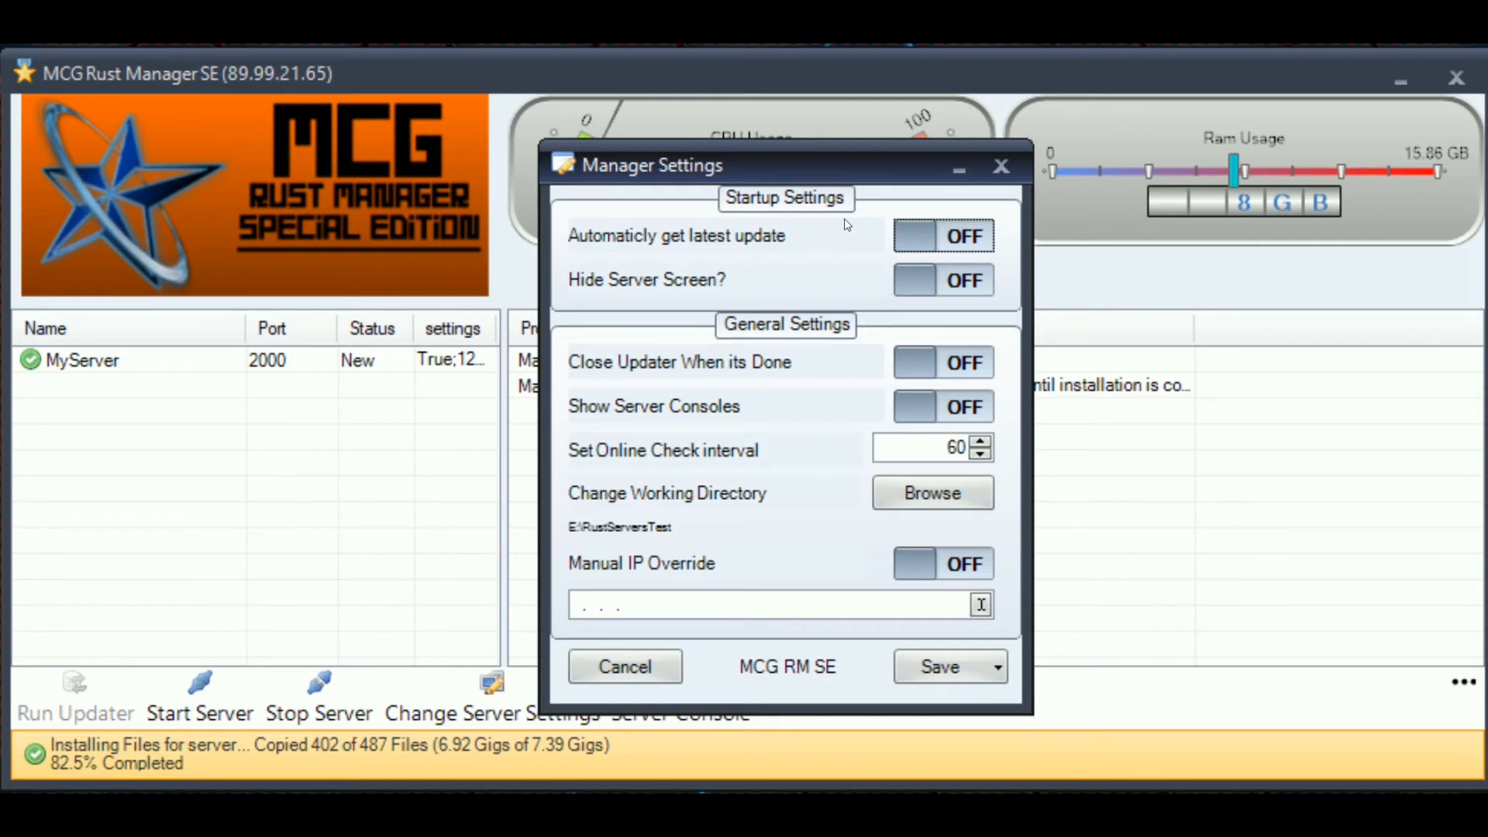
# - Switch the 'Automaticly get latest update' toggle to ON in Manager Settings
pyautogui.click(966, 237)
pyautogui.click(964, 234)
pyautogui.click(928, 235)
pyautogui.click(978, 236)
pyautogui.click(977, 235)
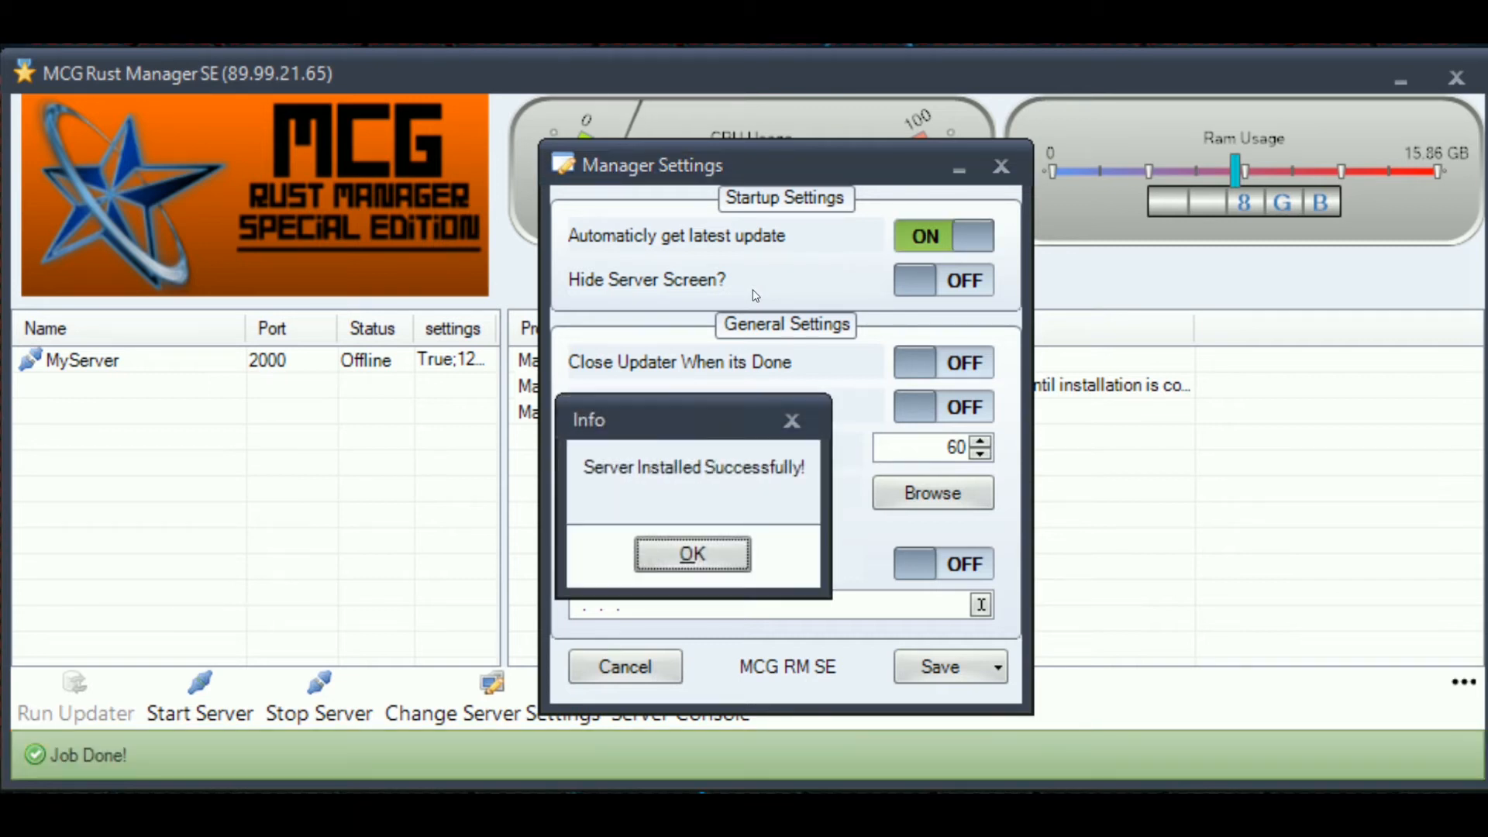
# - Move the Info install-success notice aside and close it with OK
pyautogui.moveTo(674, 419); pyautogui.dragTo(467, 392)
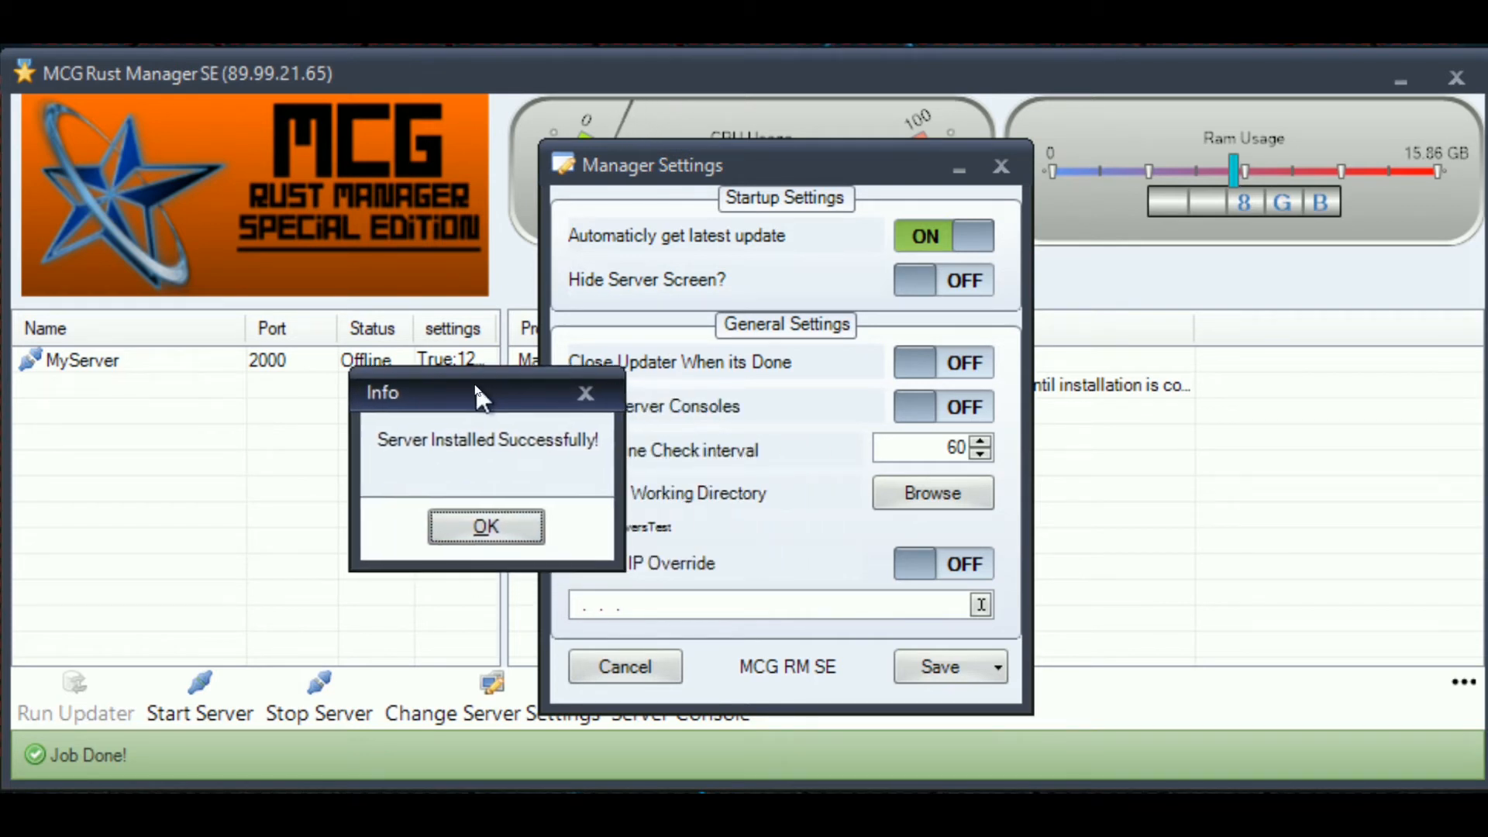
pyautogui.click(470, 531)
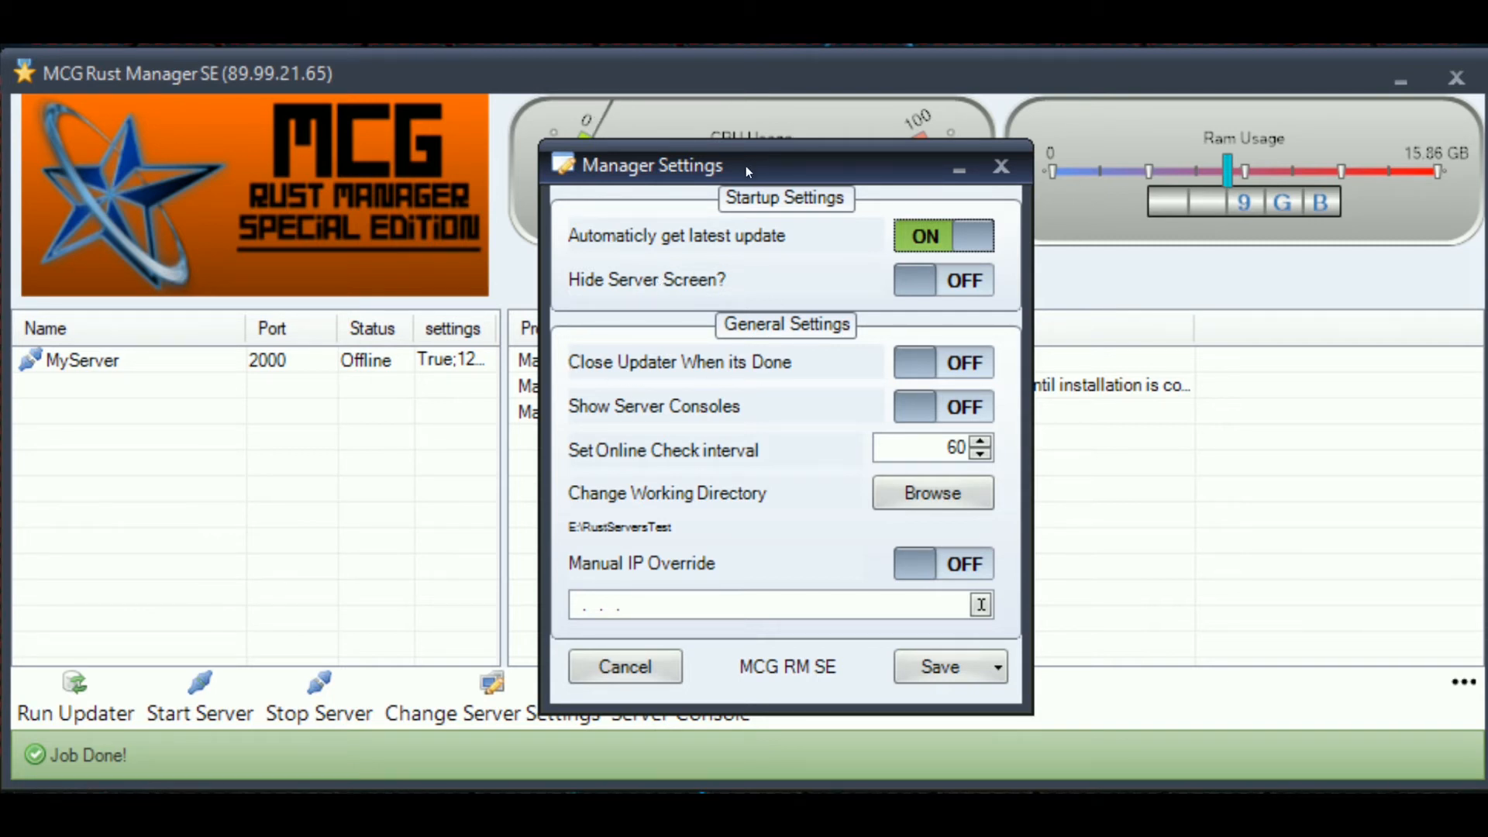
# - Switch Show Server Consoles to ON and park Manager Settings in the upper right
pyautogui.moveTo(745, 165); pyautogui.dragTo(1059, 163)
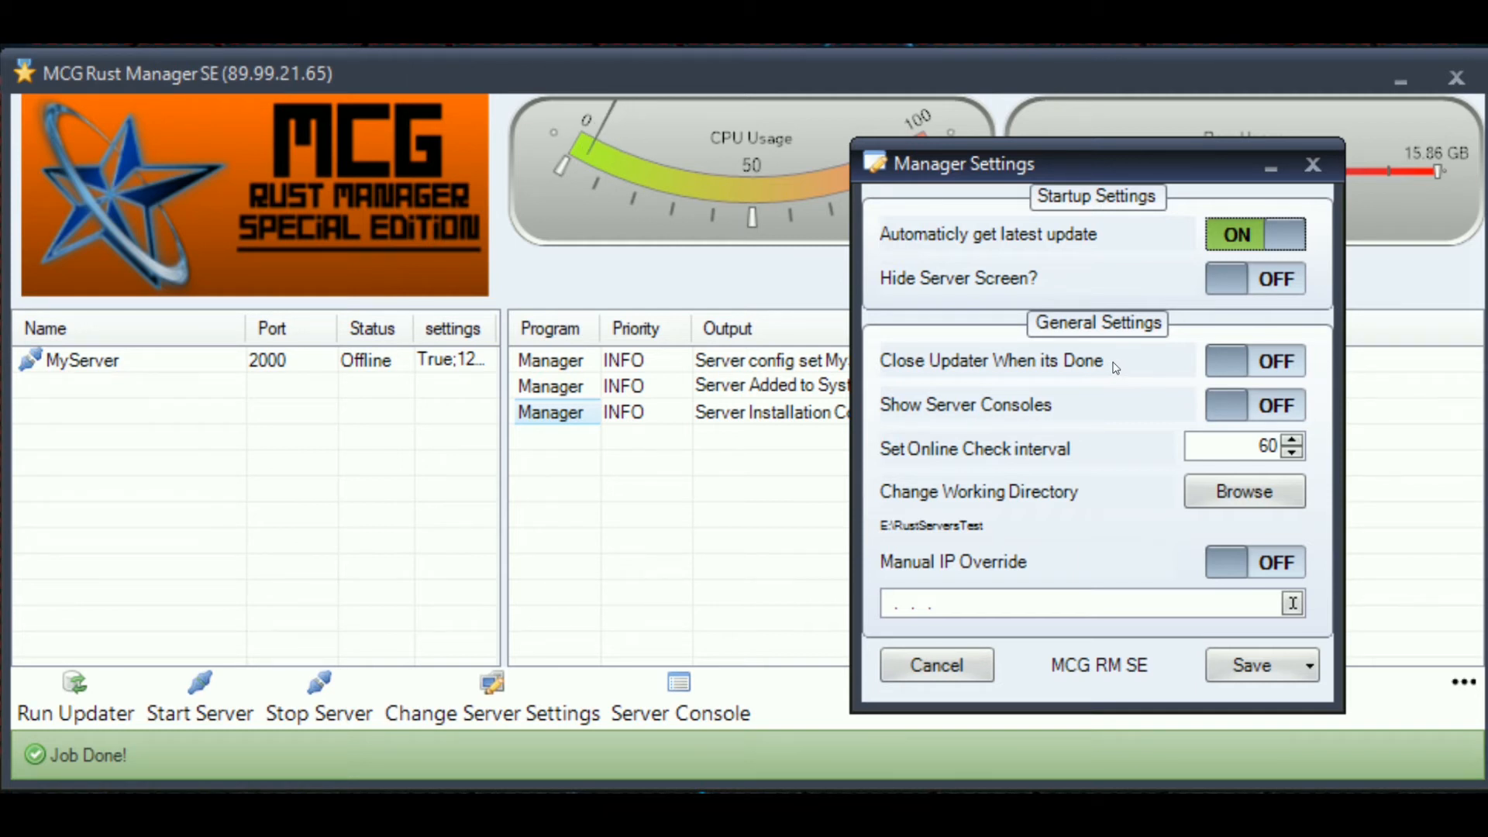
pyautogui.click(1293, 414)
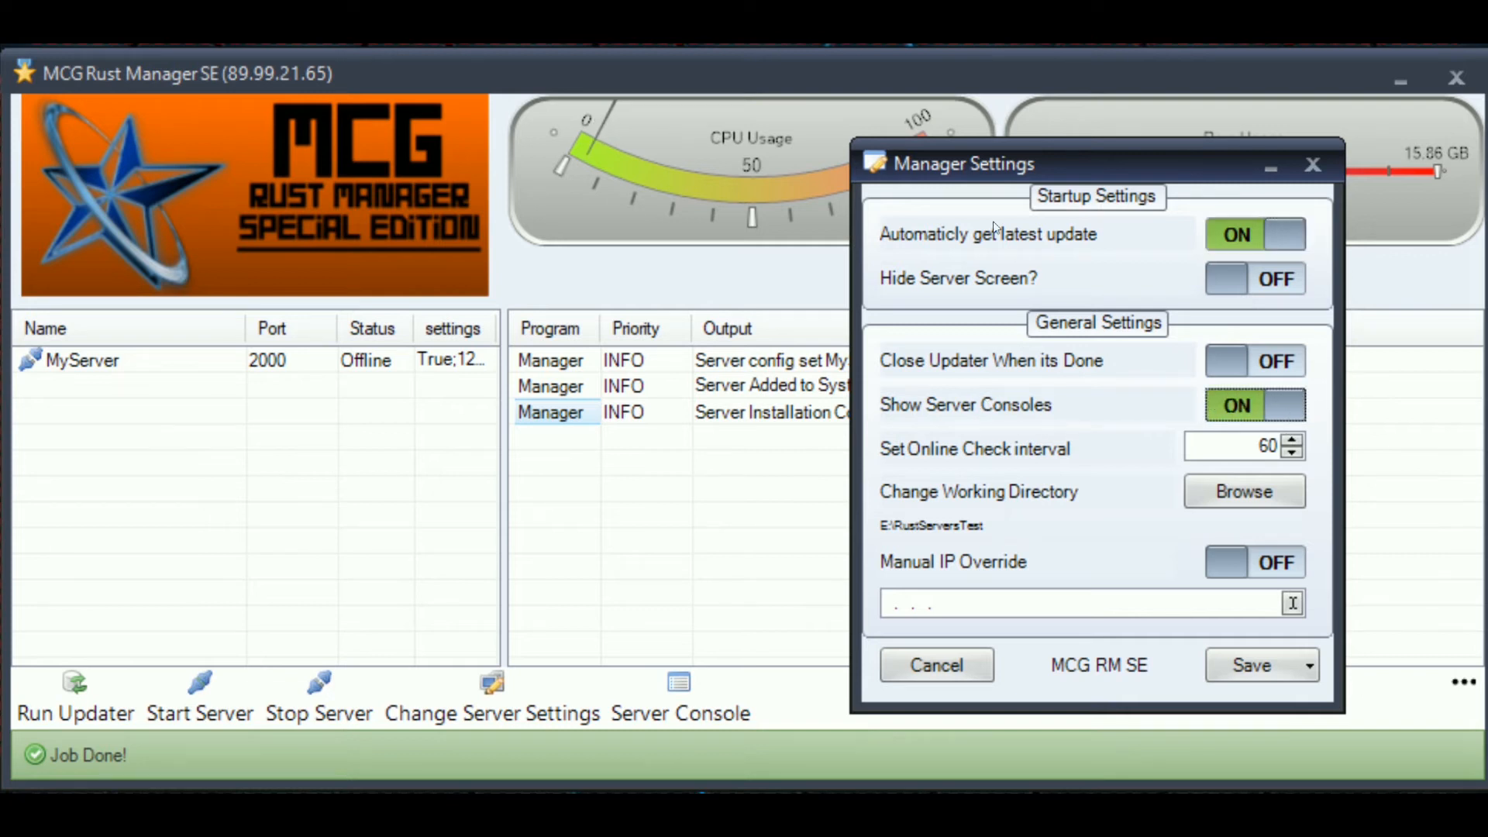
pyautogui.moveTo(1036, 168); pyautogui.dragTo(1432, 0)
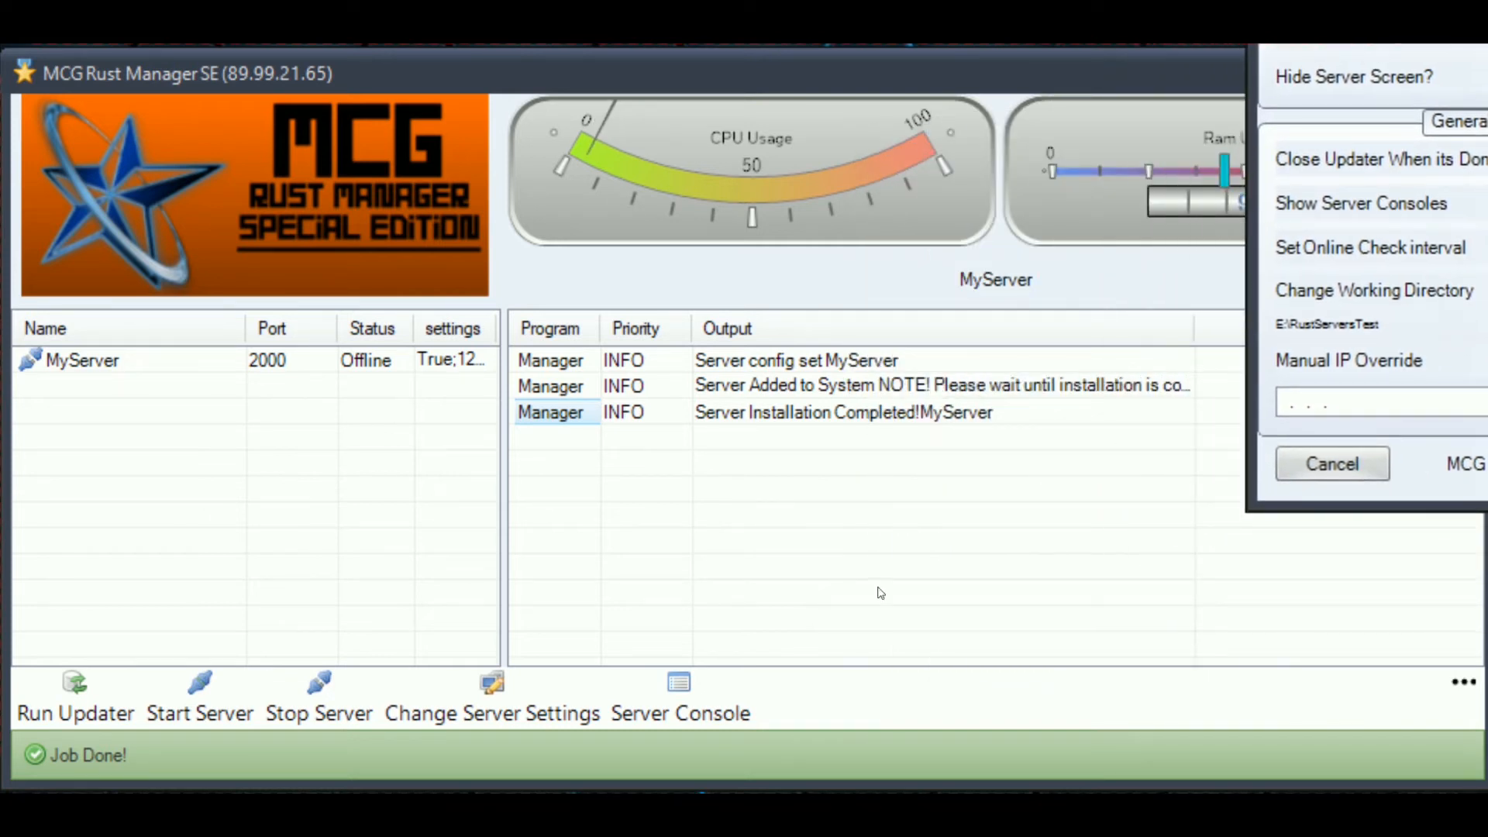
# - Click through output log entries, then bring the Manager Settings window back into view
pyautogui.click(782, 554)
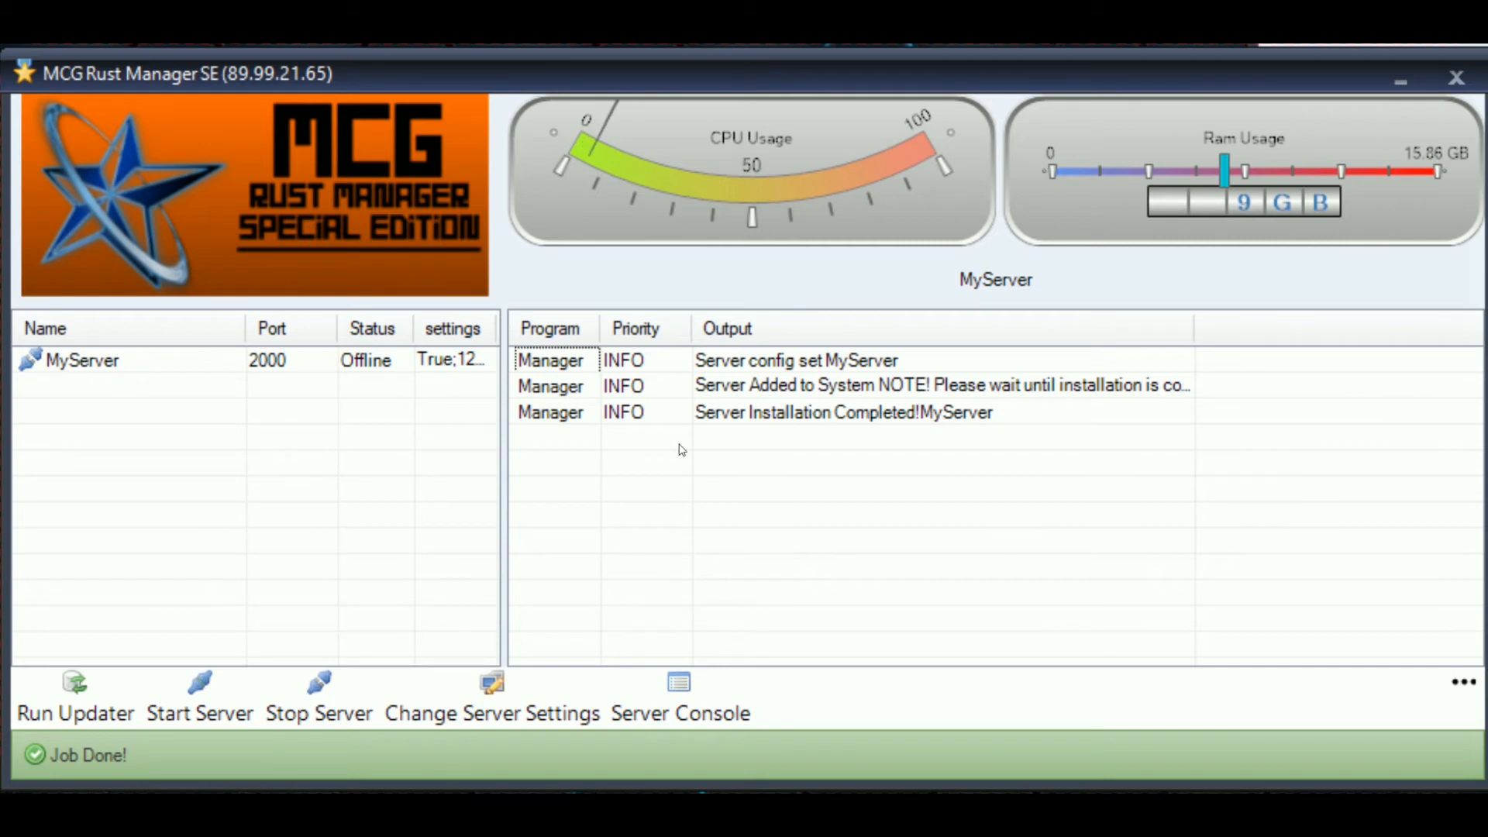
pyautogui.click(586, 370)
pyautogui.click(552, 392)
pyautogui.click(546, 420)
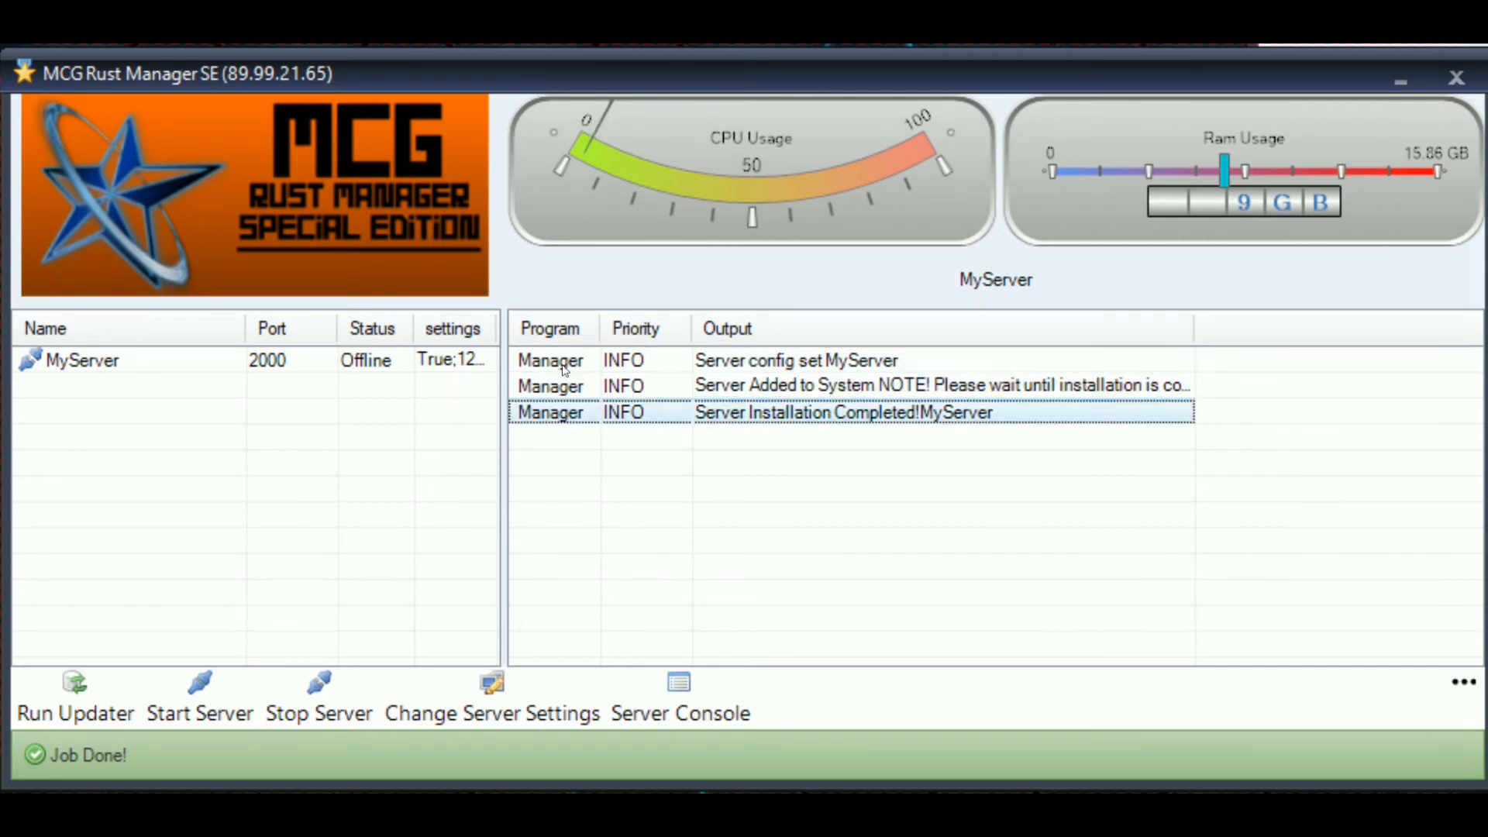
pyautogui.click(581, 358)
pyautogui.click(1302, 45)
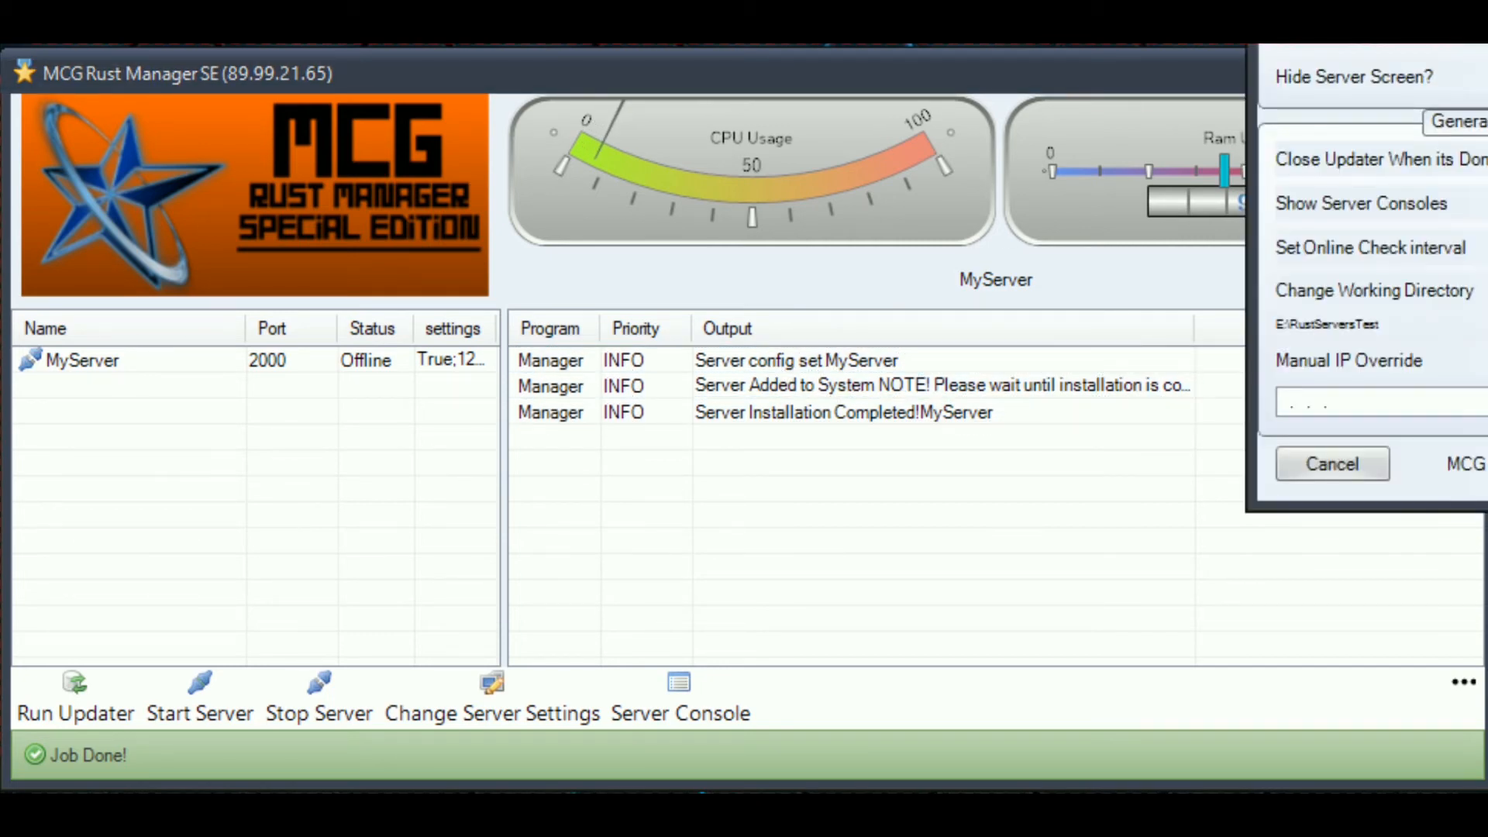
pyautogui.moveTo(1302, 47); pyautogui.dragTo(1232, 71)
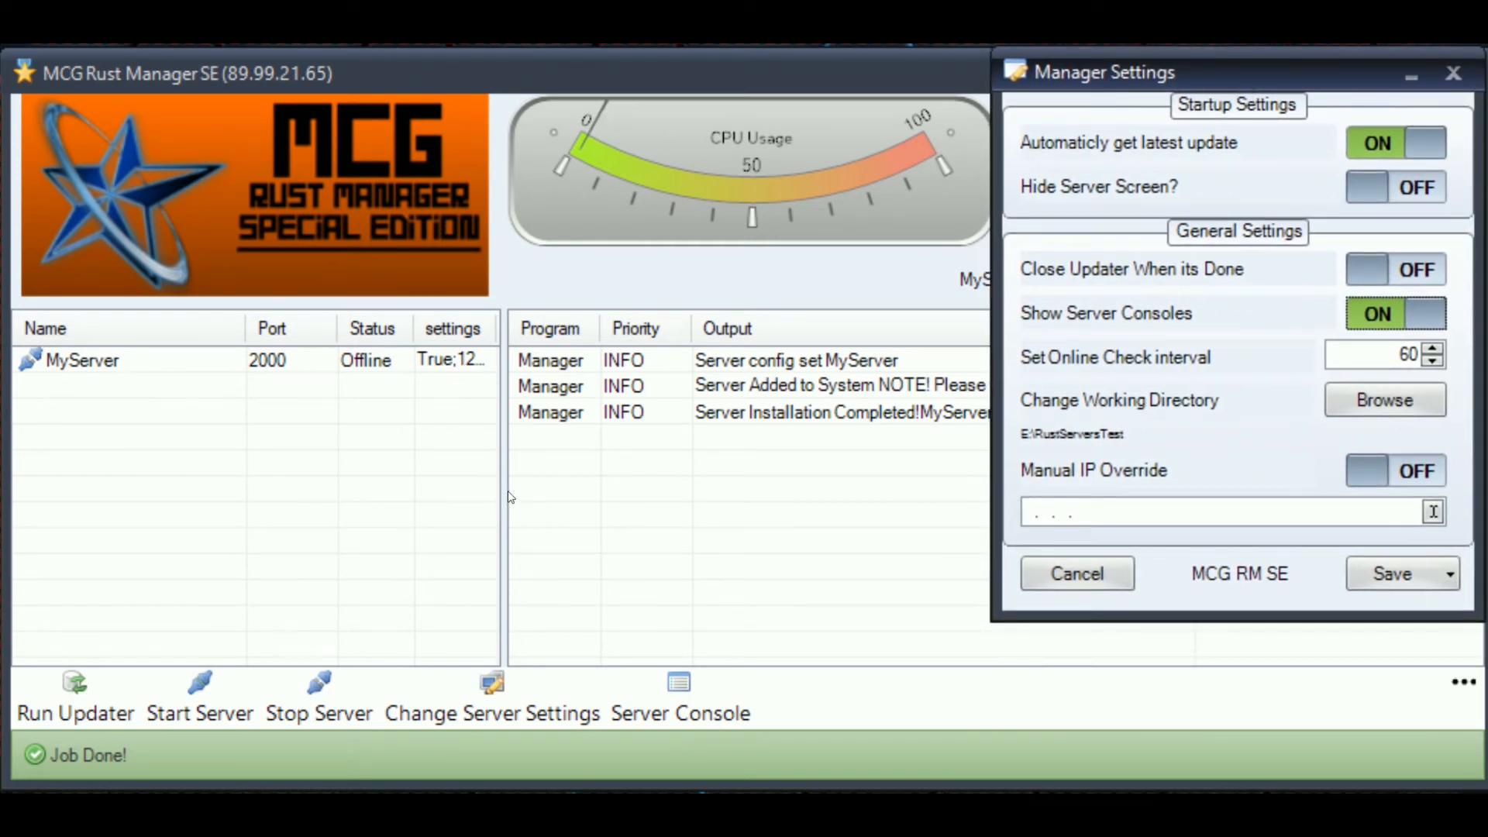
# - Back in the main window, select and deselect MyServer, then select the installation log messages
pyautogui.click(740, 547)
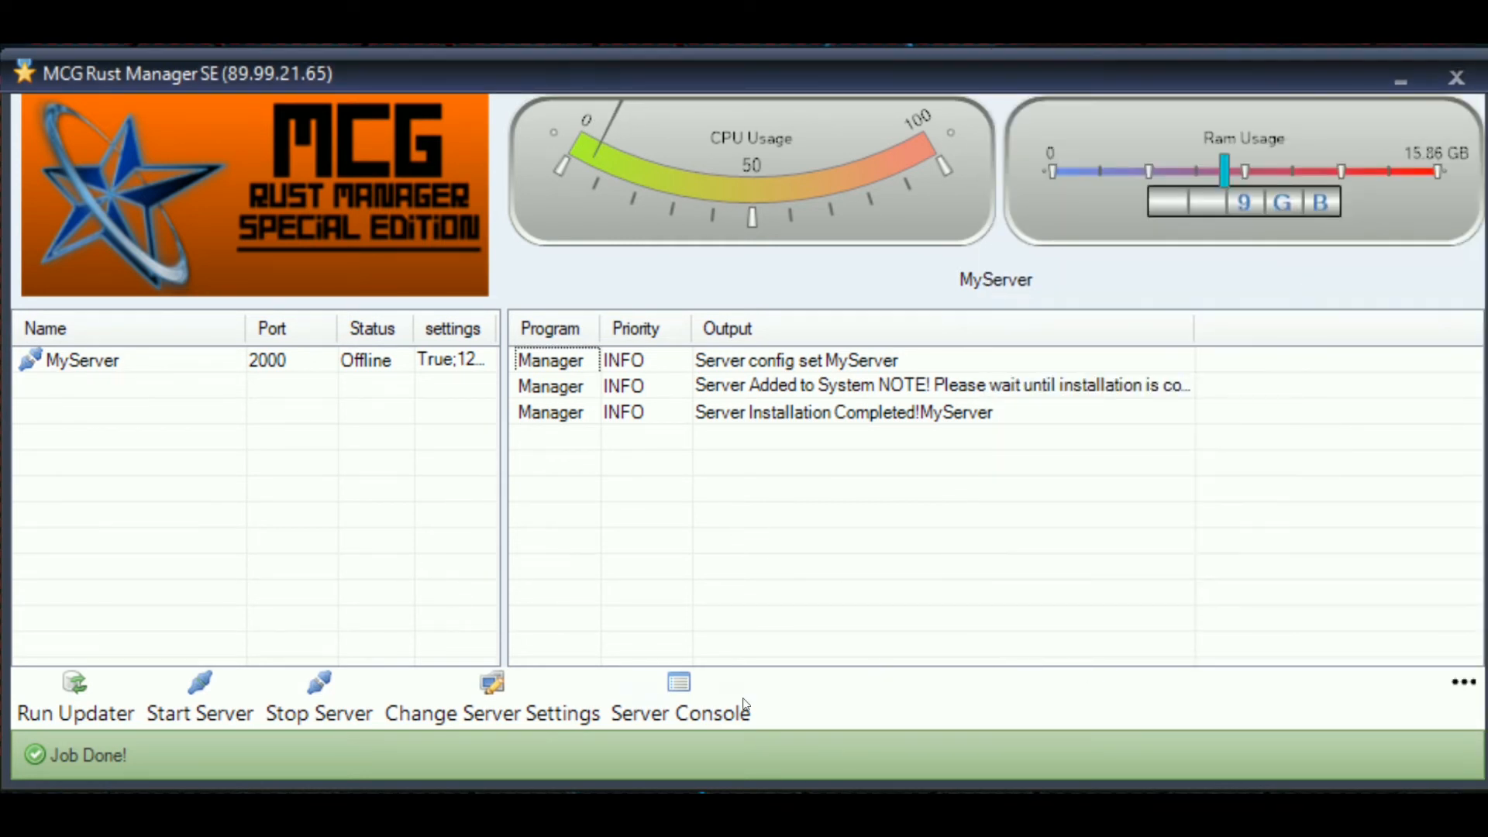
pyautogui.click(104, 362)
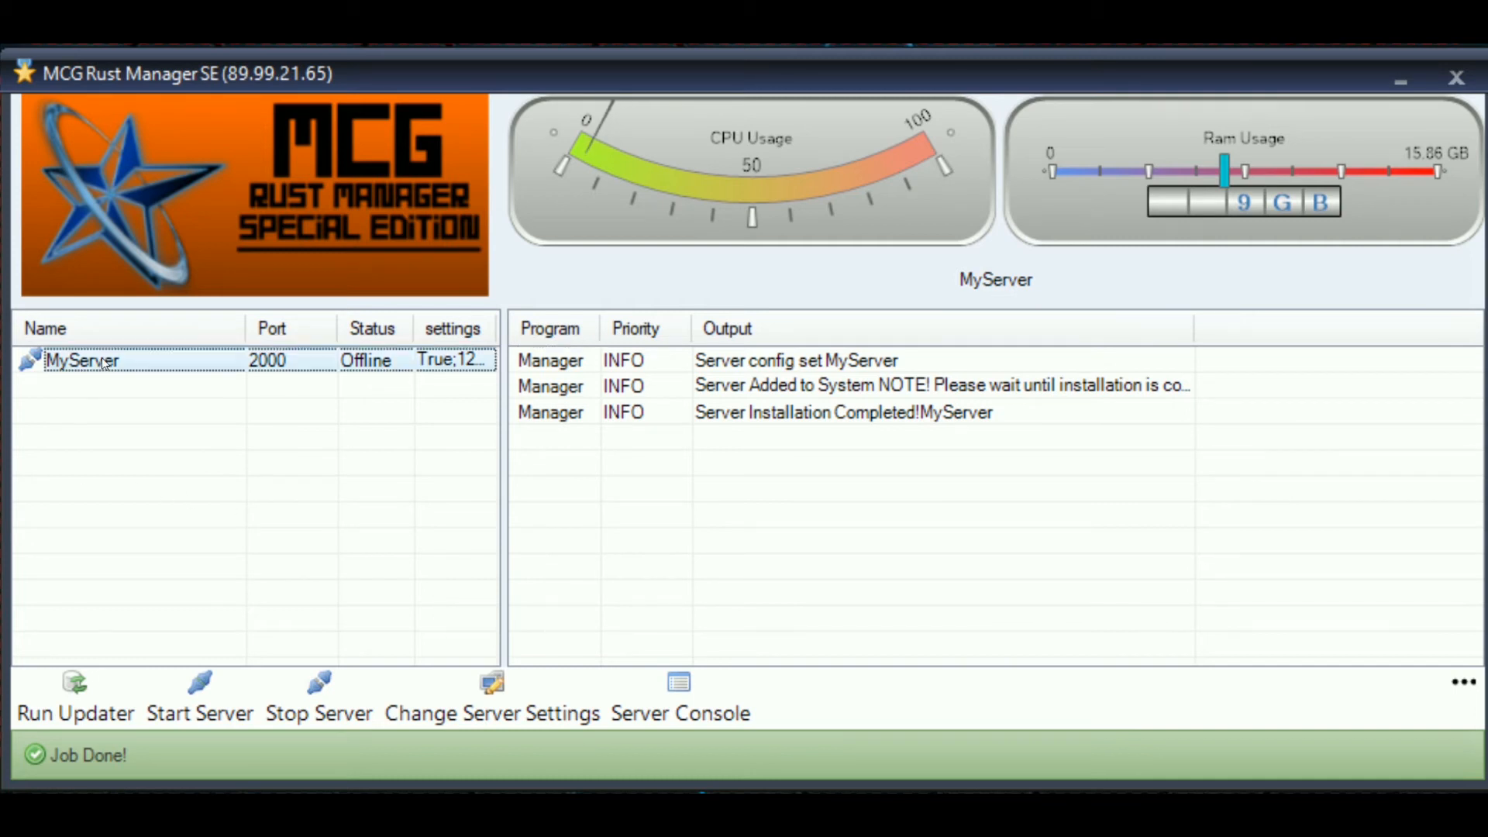
pyautogui.click(741, 481)
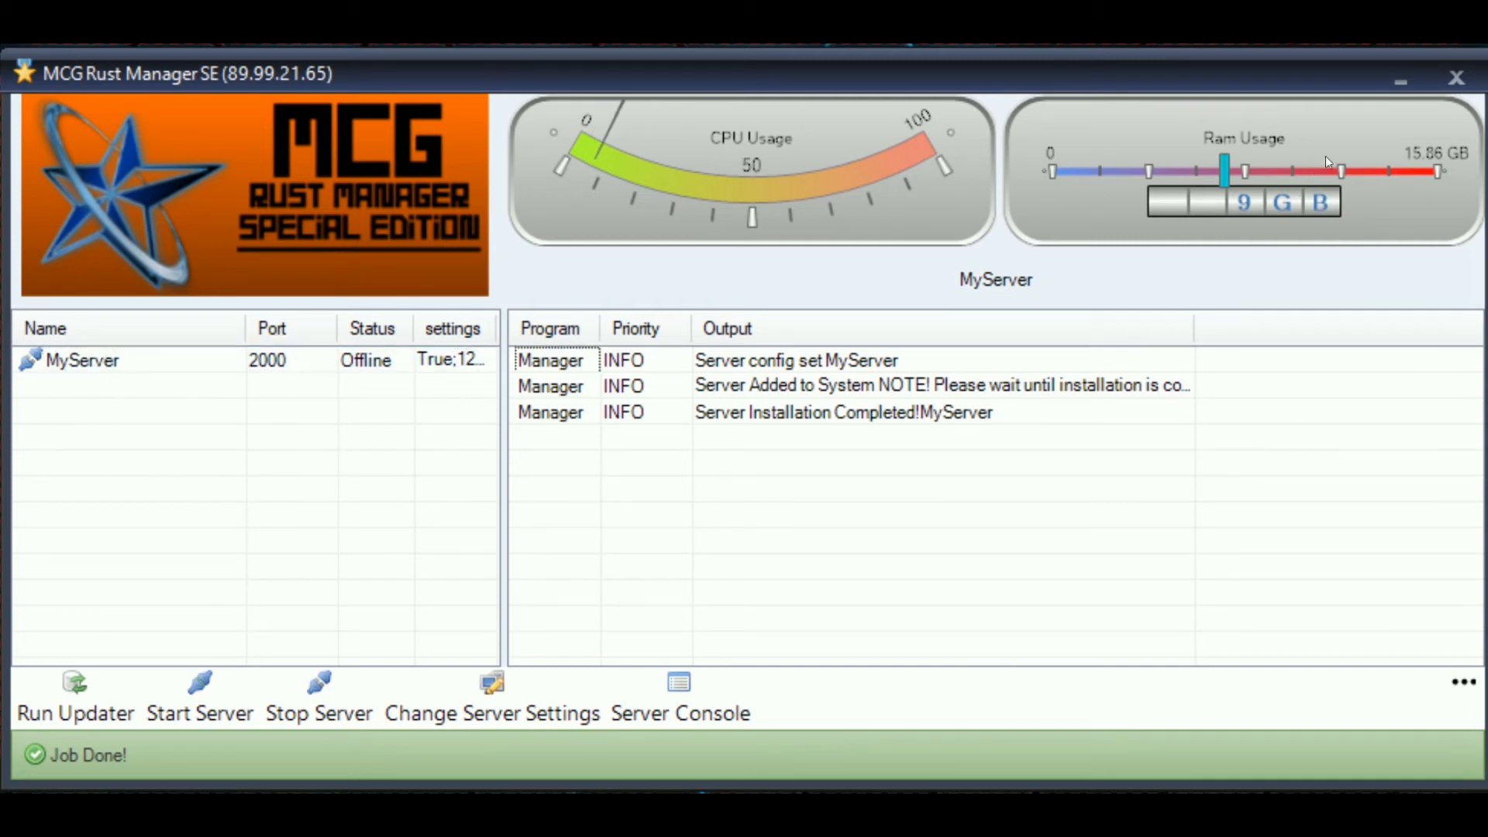
pyautogui.click(345, 369)
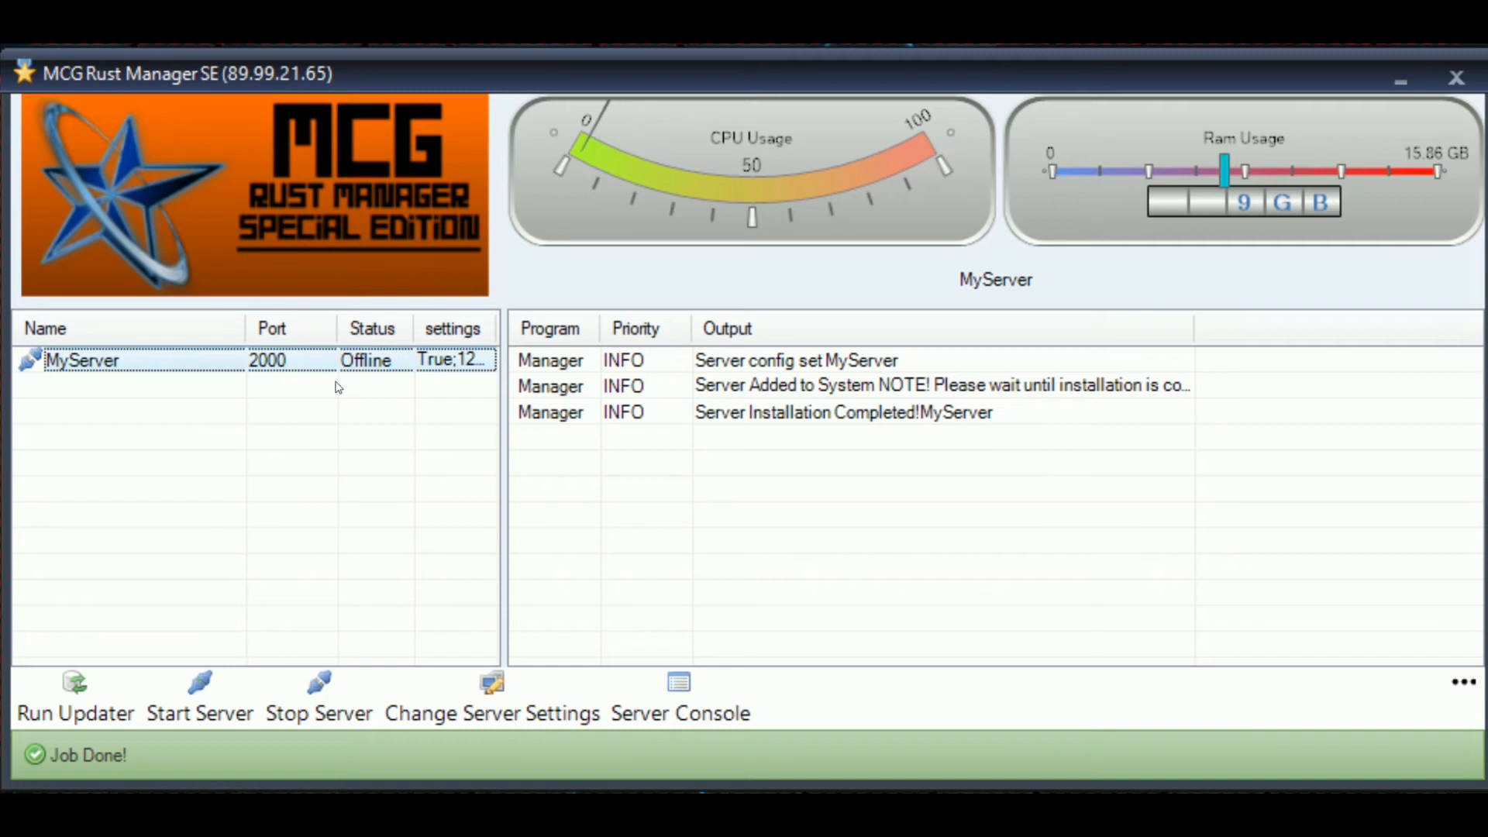
pyautogui.click(323, 399)
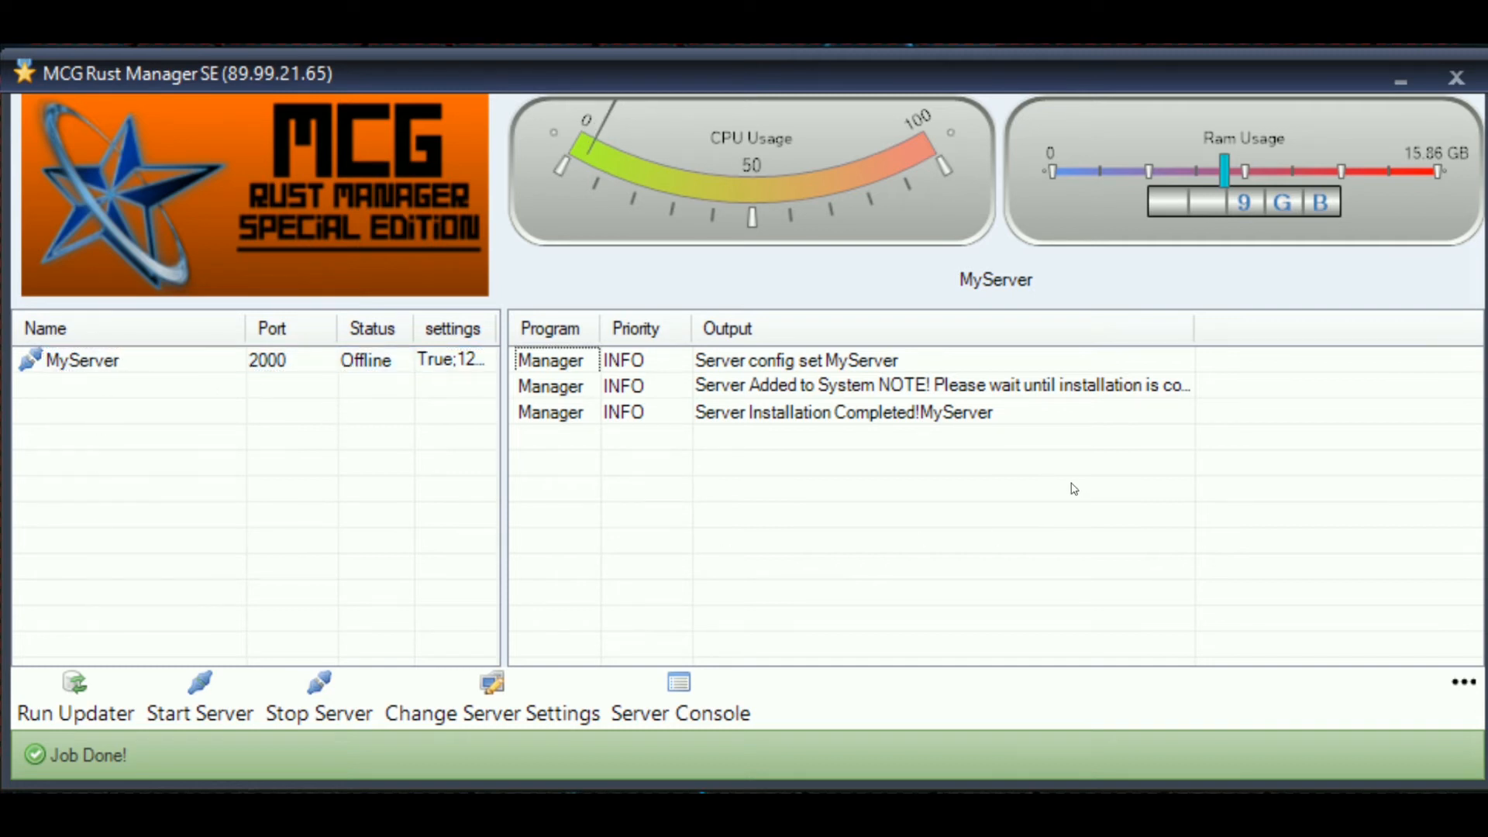
pyautogui.moveTo(558, 358); pyautogui.dragTo(548, 425)
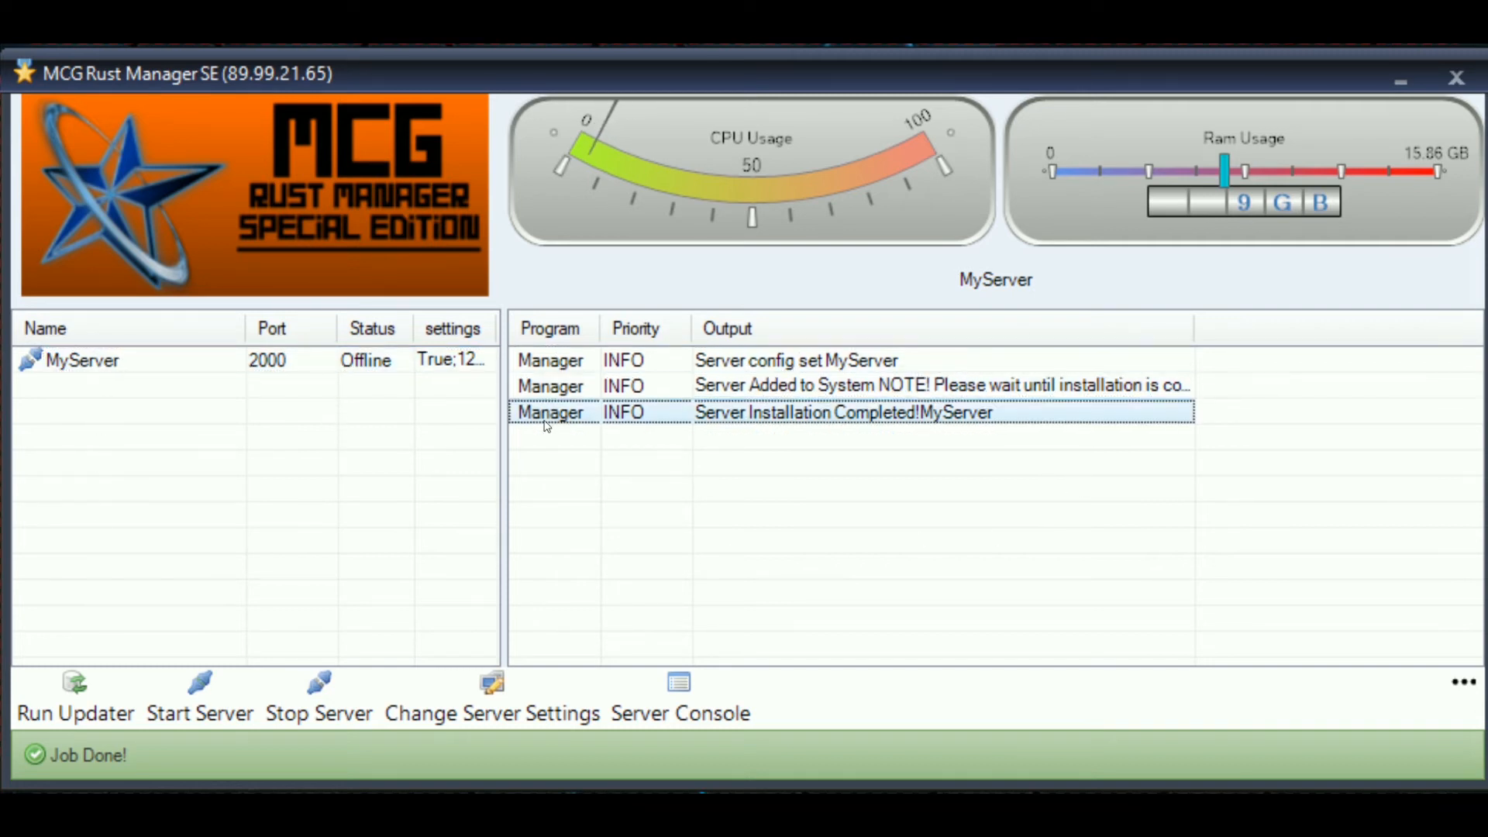
pyautogui.click(609, 362)
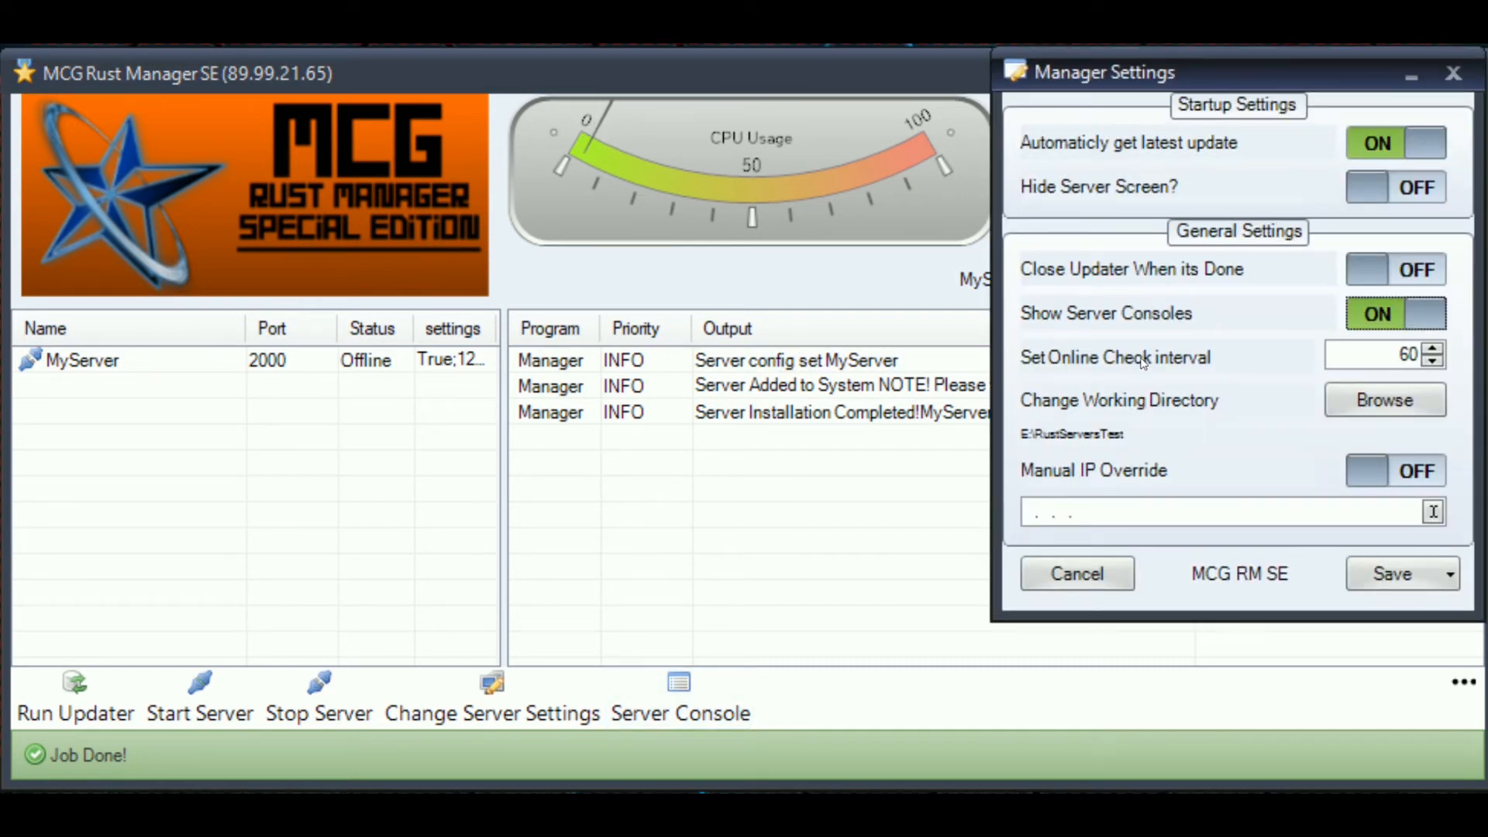
pyautogui.click(1343, 354)
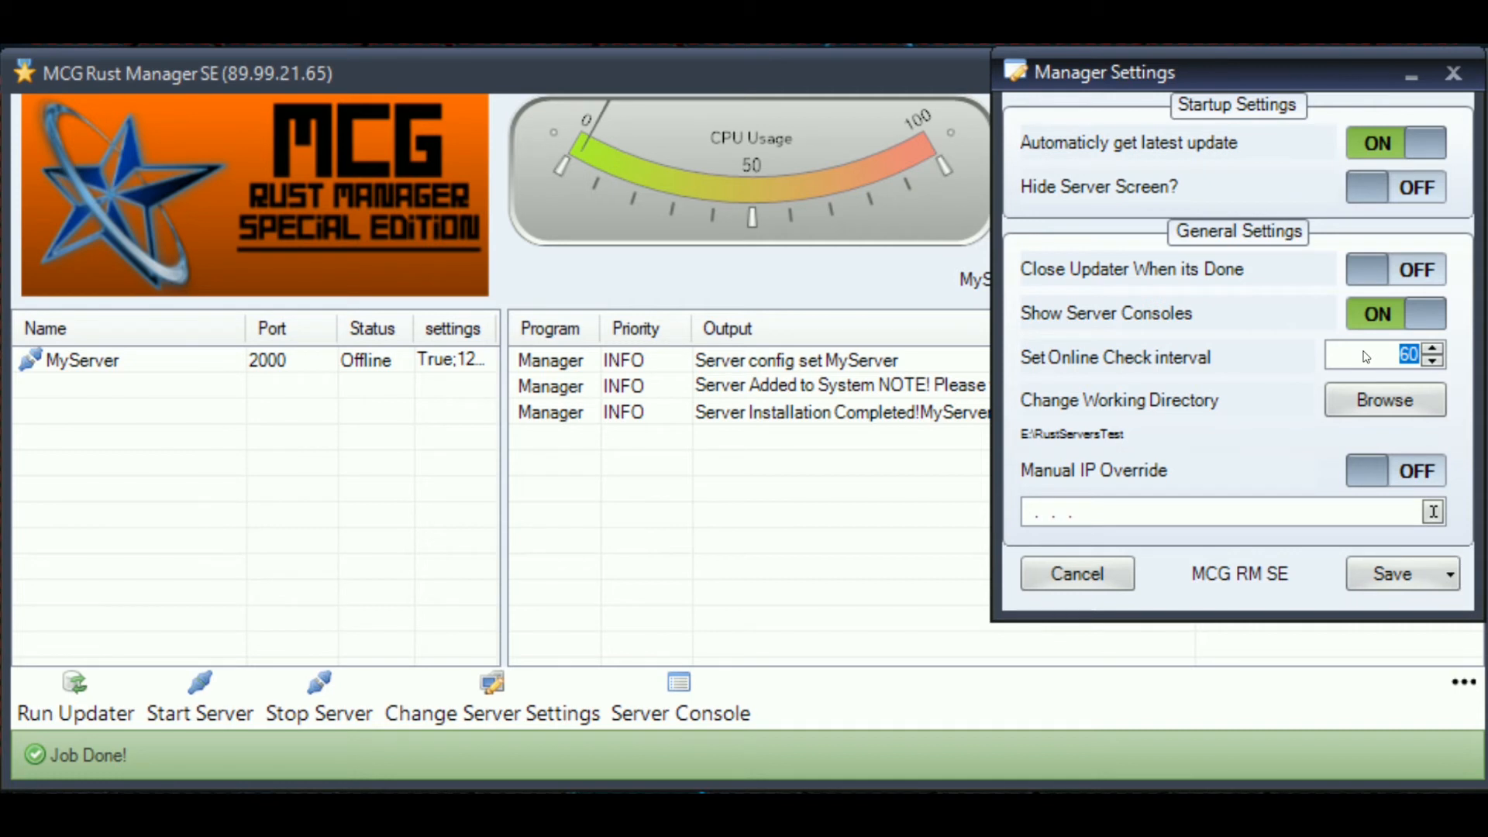
# - Discard the manager settings changes and review the installation log messages
pyautogui.moveTo(1362, 372)
pyautogui.click(1116, 575)
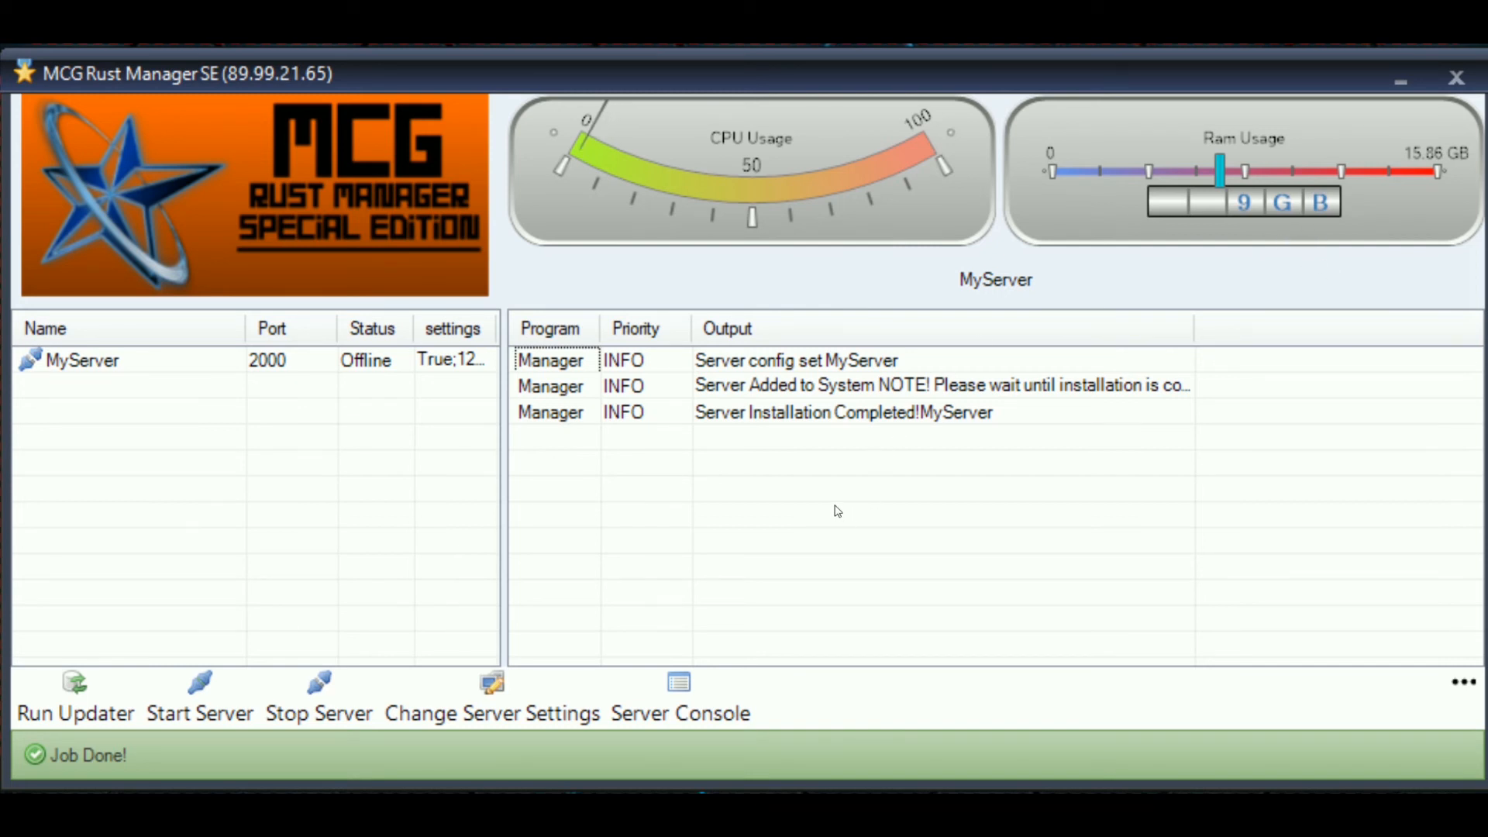
pyautogui.click(911, 364)
pyautogui.click(653, 394)
pyautogui.click(669, 412)
pyautogui.click(728, 462)
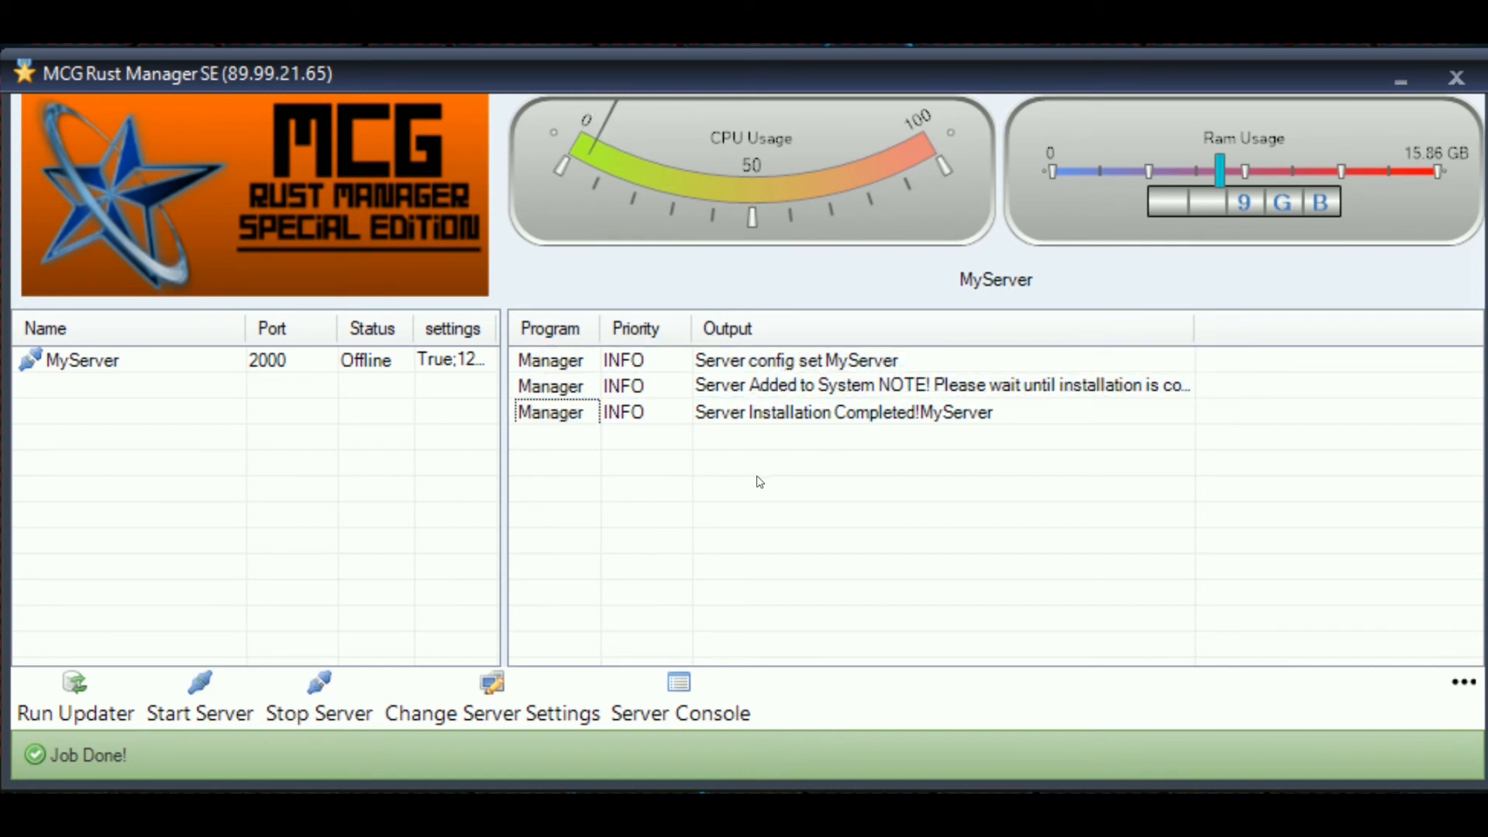
# - Select MyServer in the server list
pyautogui.click(246, 363)
pyautogui.click(222, 521)
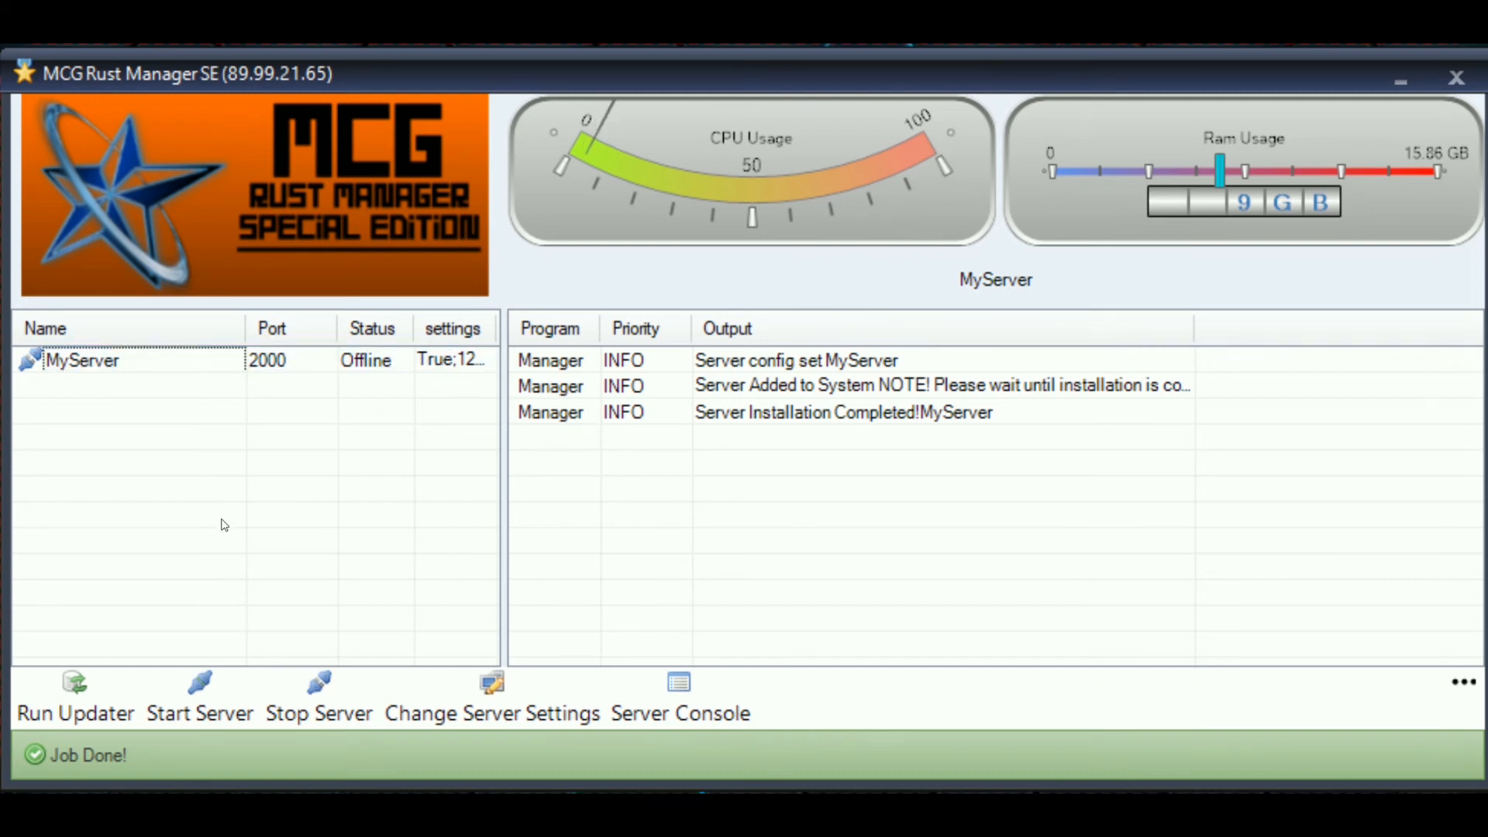
pyautogui.click(68, 363)
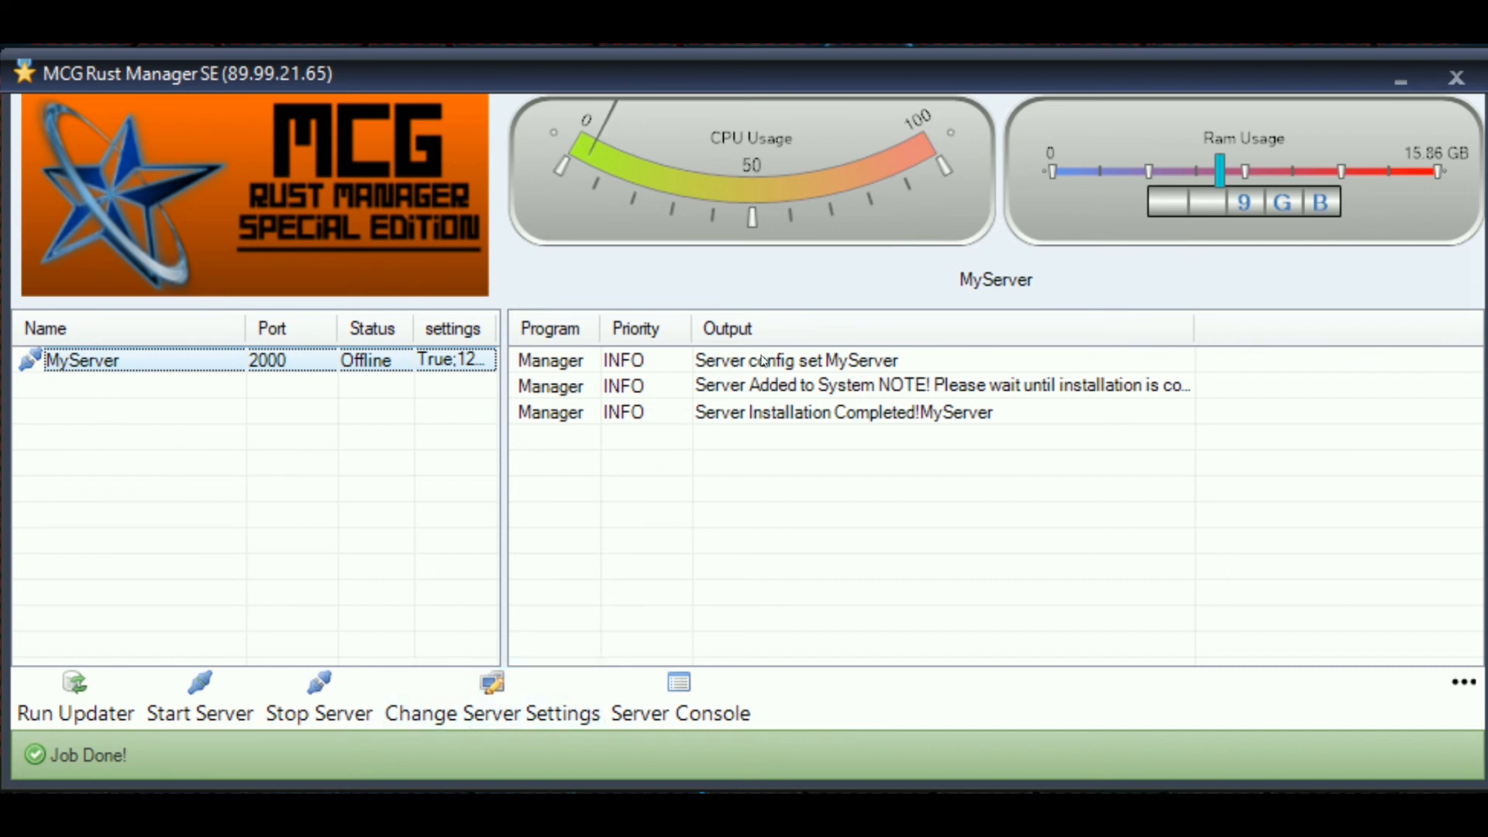
pyautogui.click(514, 691)
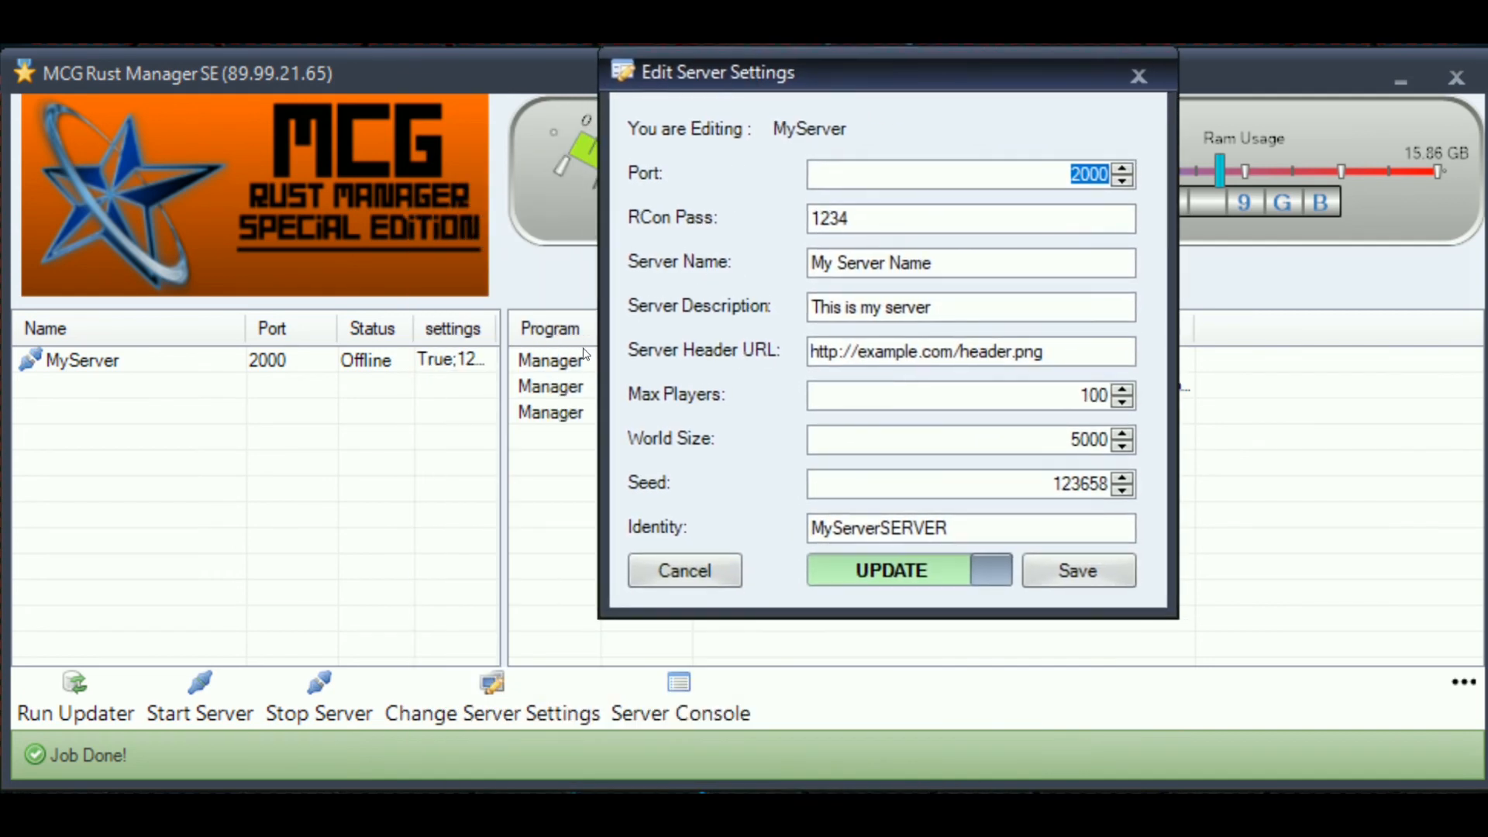
pyautogui.click(980, 216)
pyautogui.click(971, 260)
pyautogui.click(967, 297)
pyautogui.click(968, 346)
pyautogui.click(956, 401)
pyautogui.click(937, 448)
pyautogui.click(933, 484)
pyautogui.moveTo(932, 527); pyautogui.dragTo(948, 527)
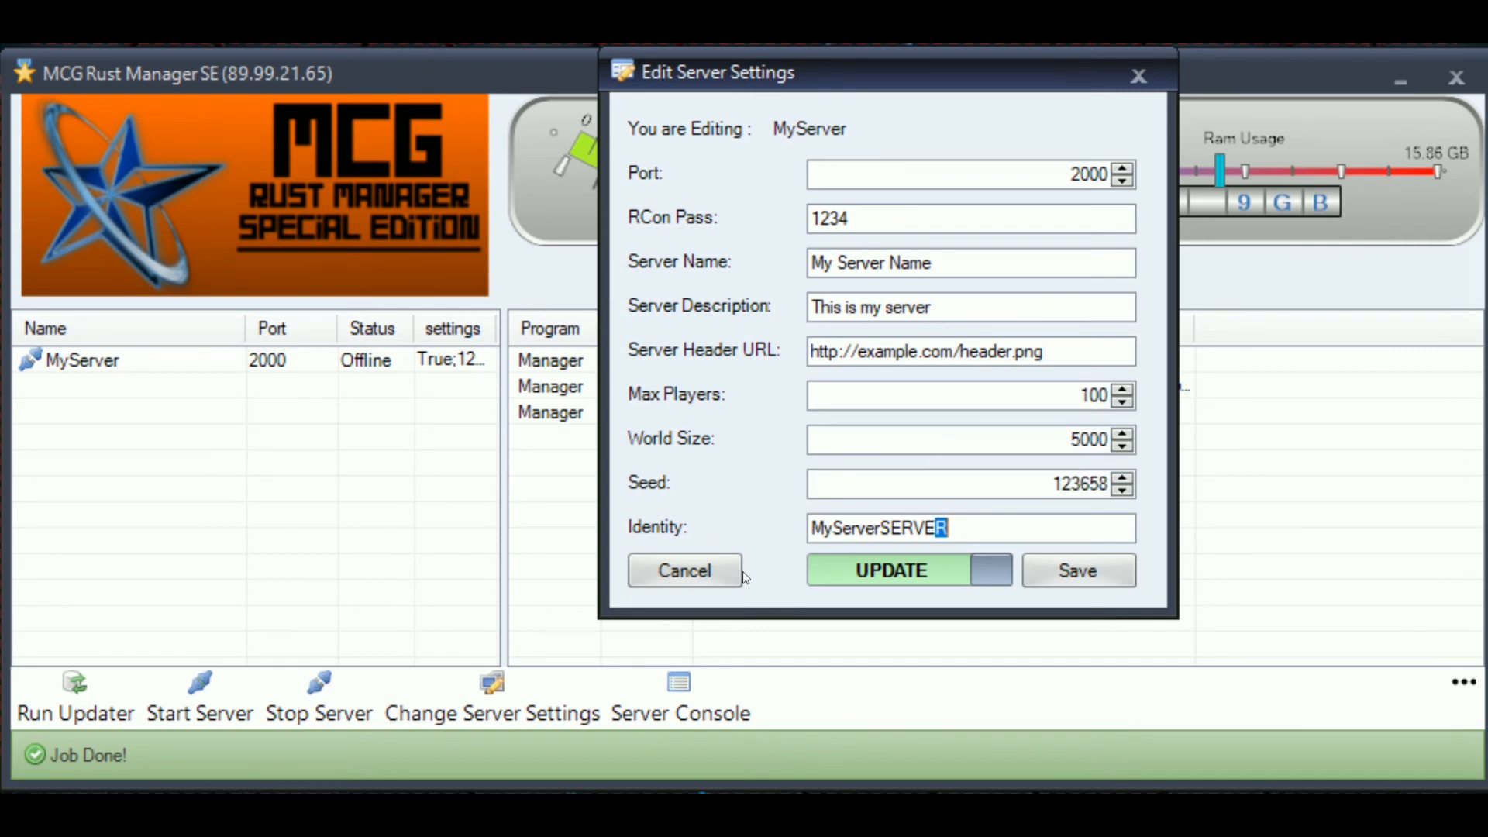
pyautogui.click(684, 570)
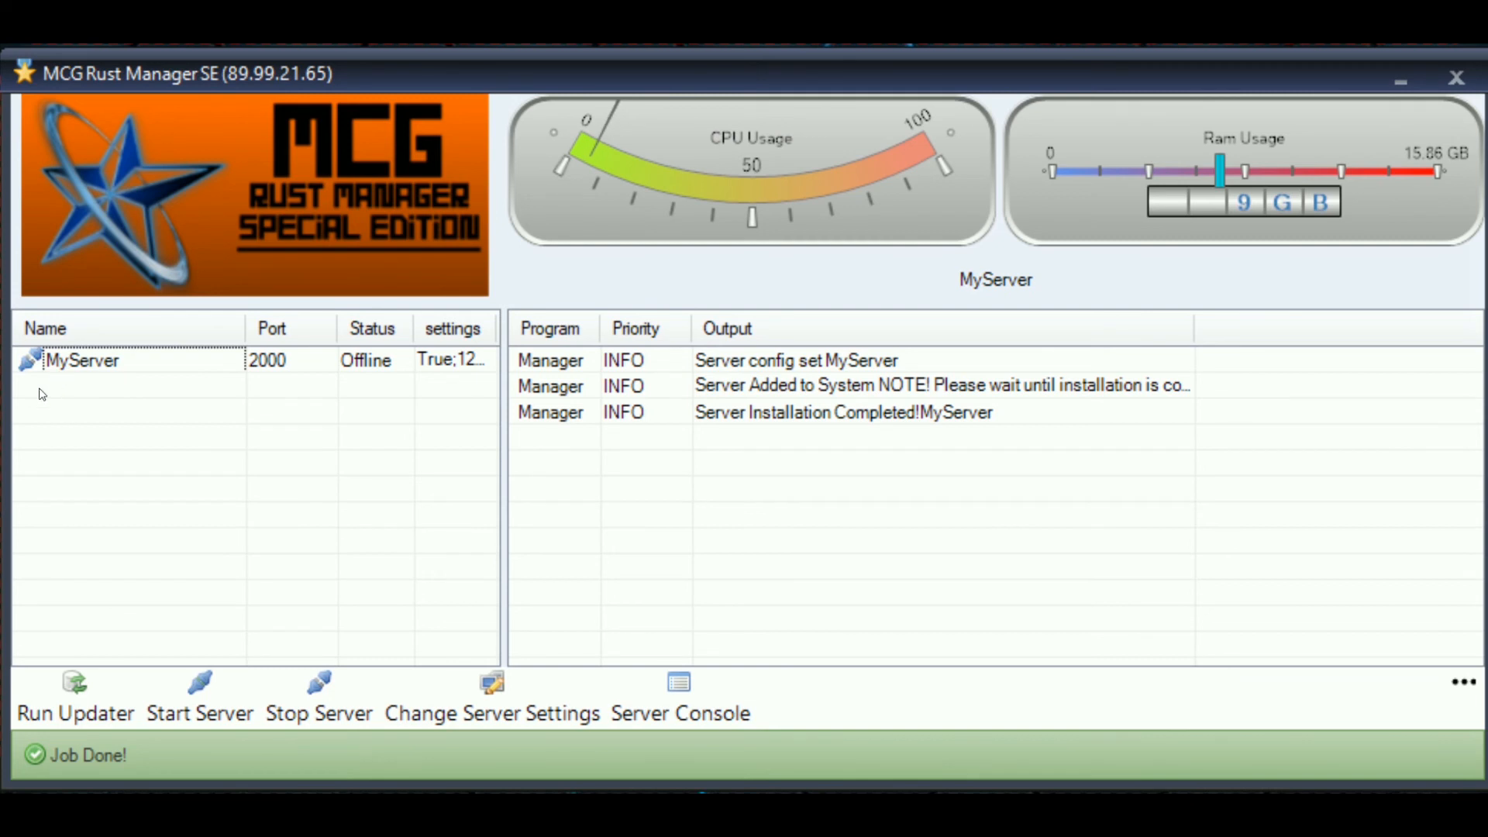
pyautogui.click(85, 368)
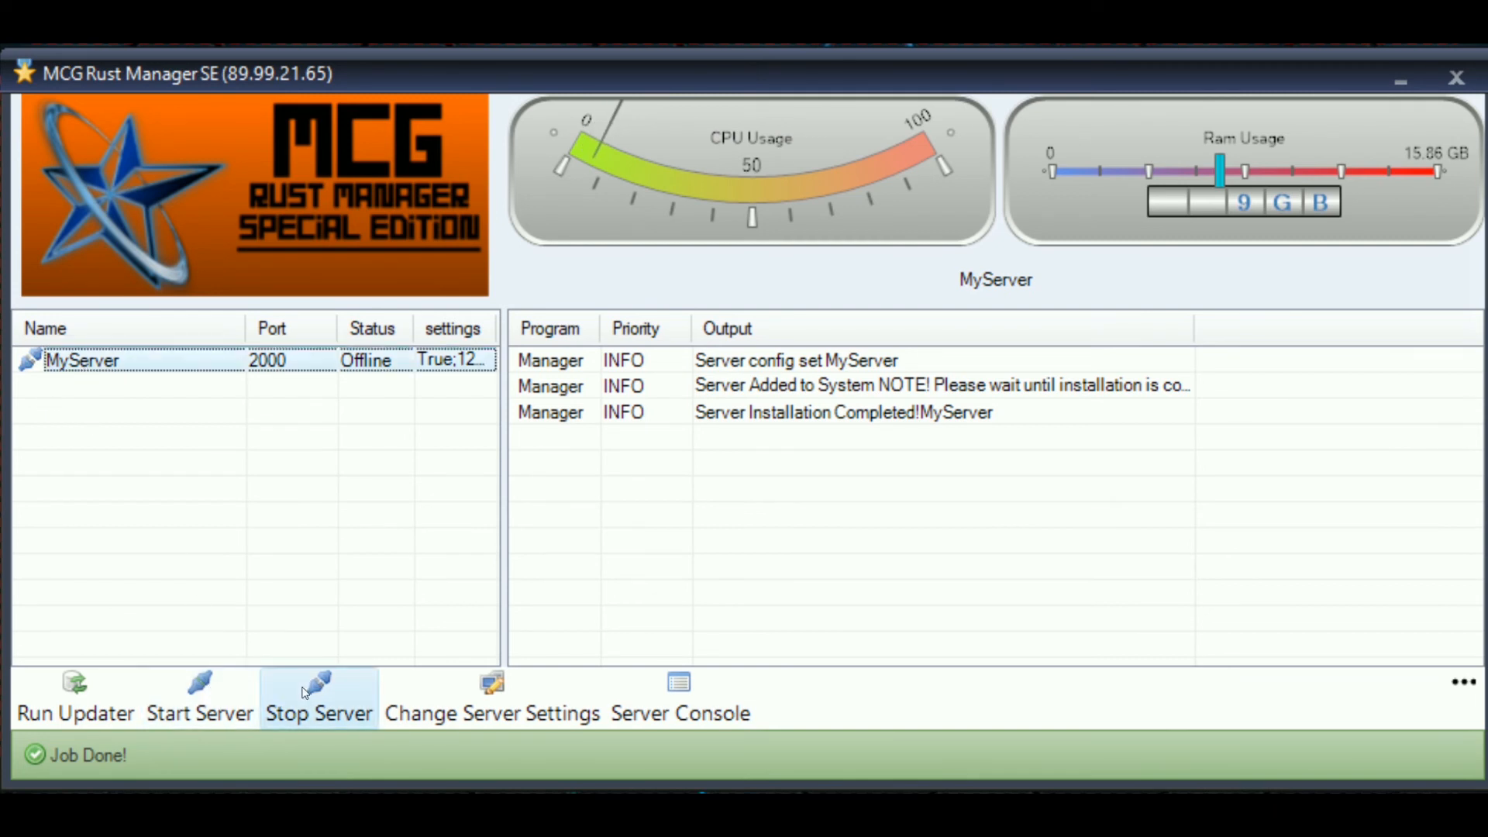
pyautogui.click(261, 496)
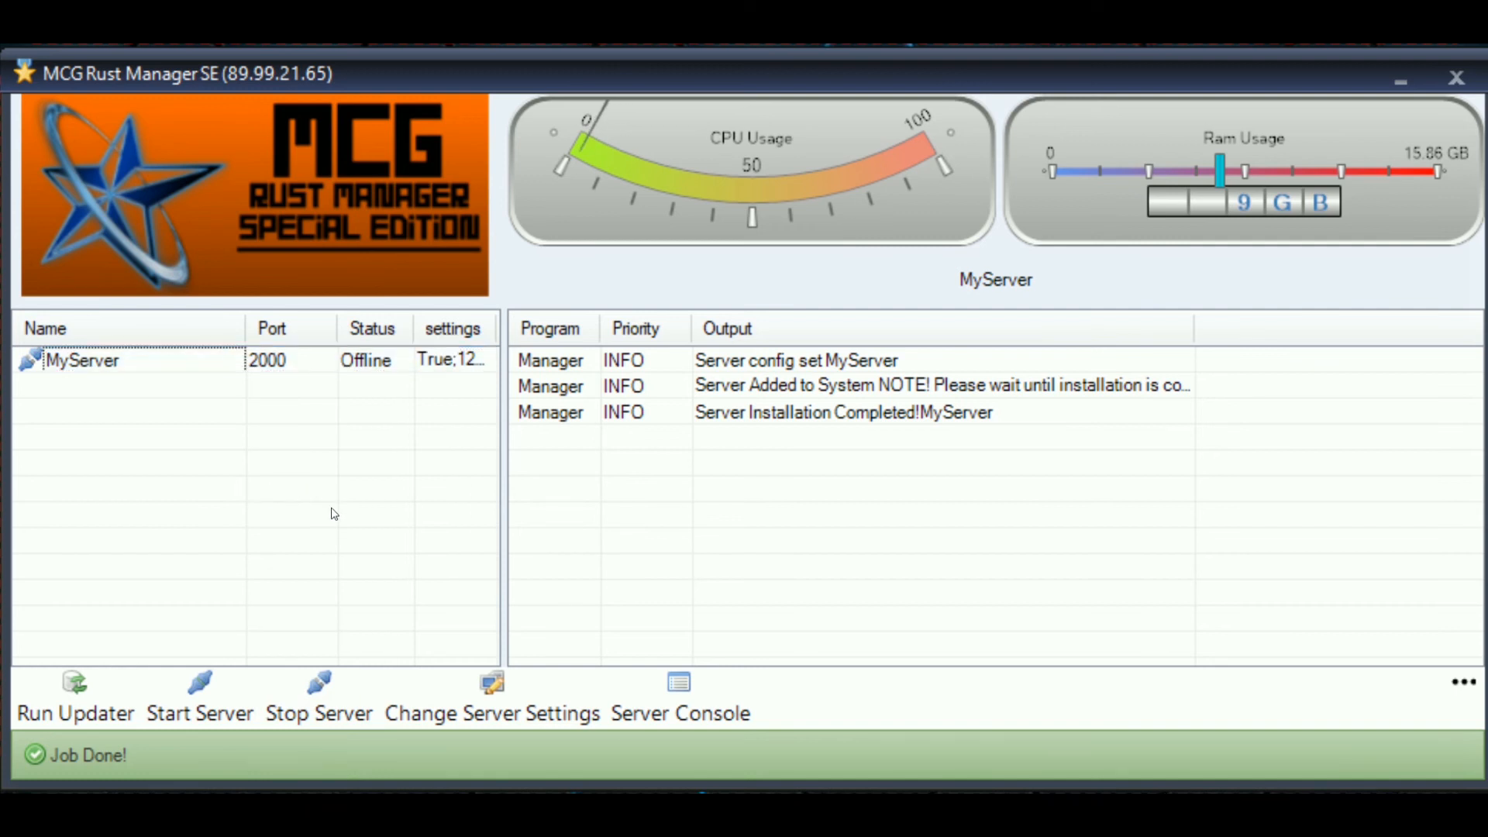
pyautogui.click(222, 359)
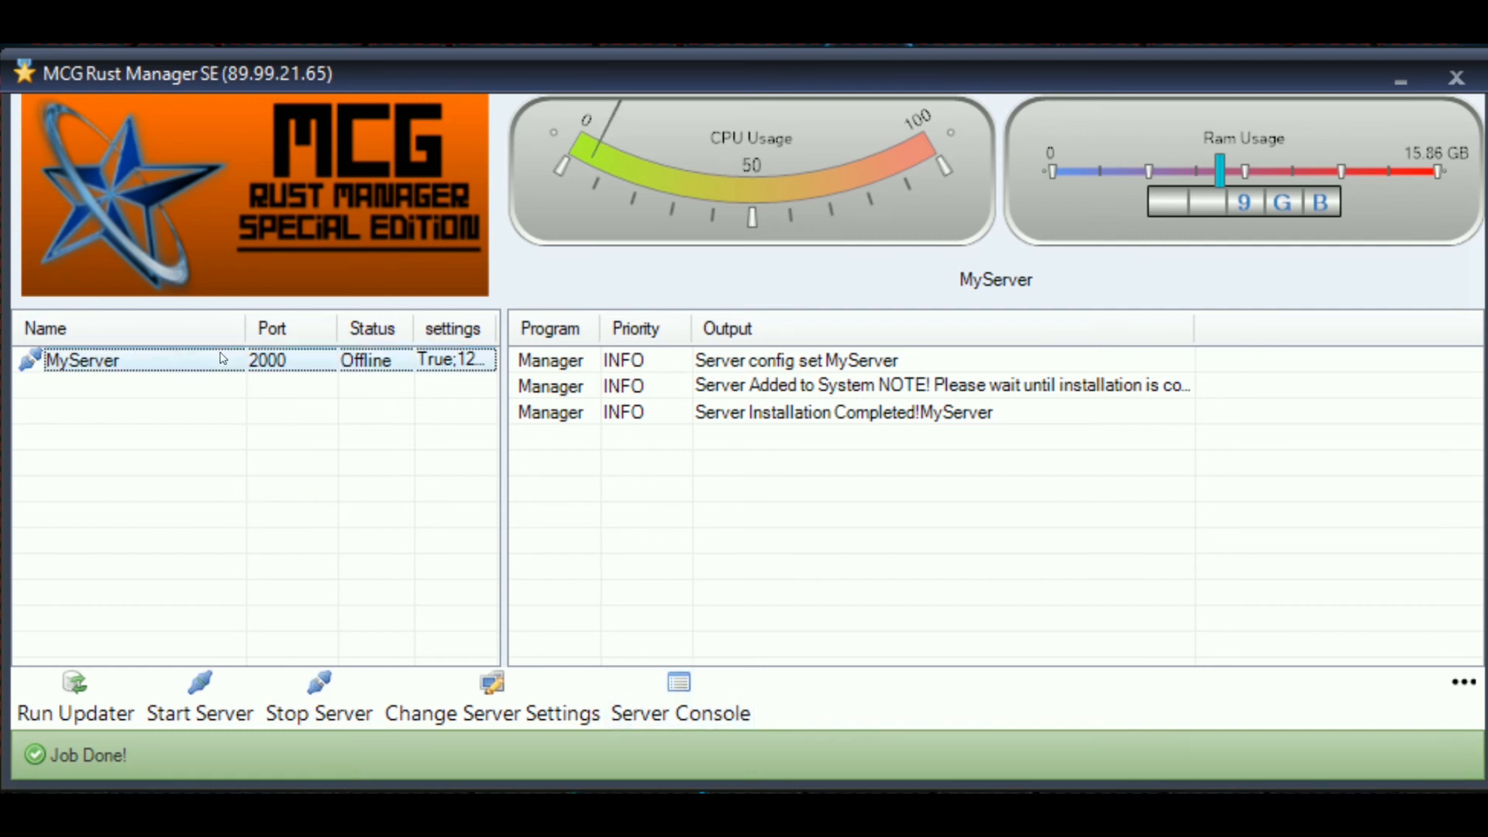
# - Open MyServer's console, which fails with ER2, and move the console window aside
pyautogui.click(740, 706)
pyautogui.click(149, 186)
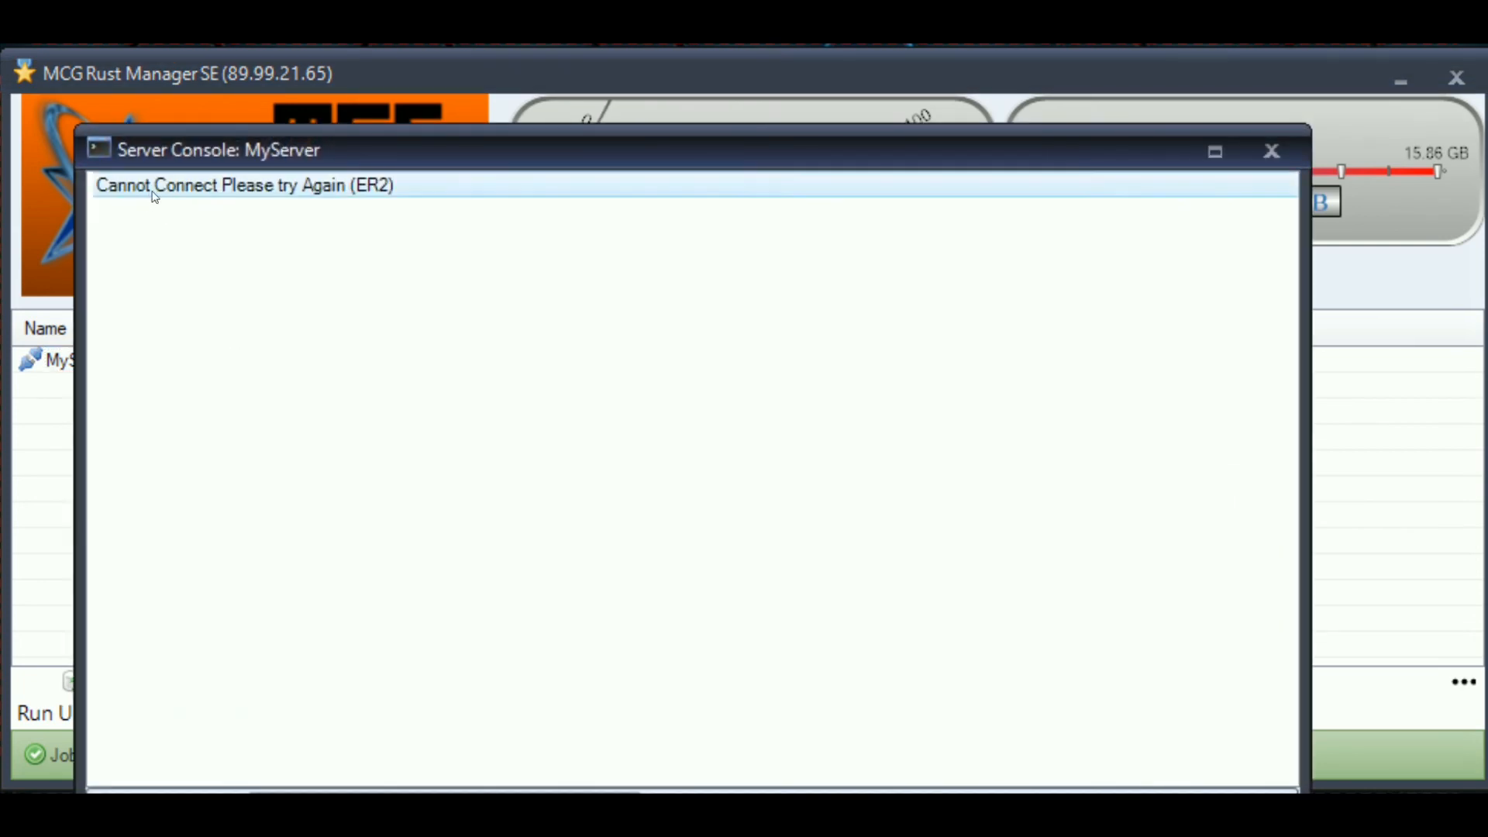
pyautogui.moveTo(460, 153); pyautogui.dragTo(529, 85)
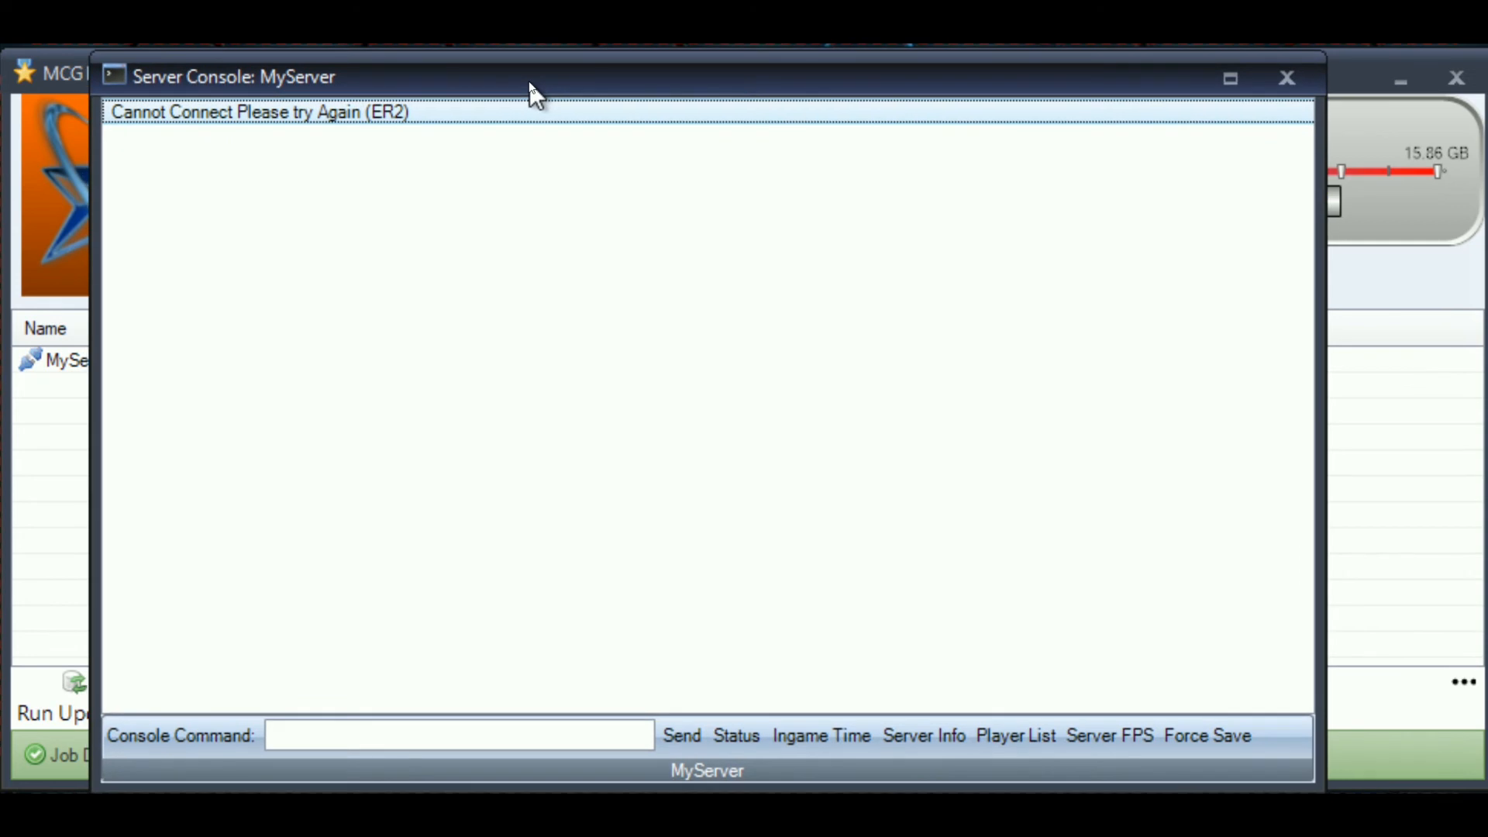
pyautogui.click(695, 264)
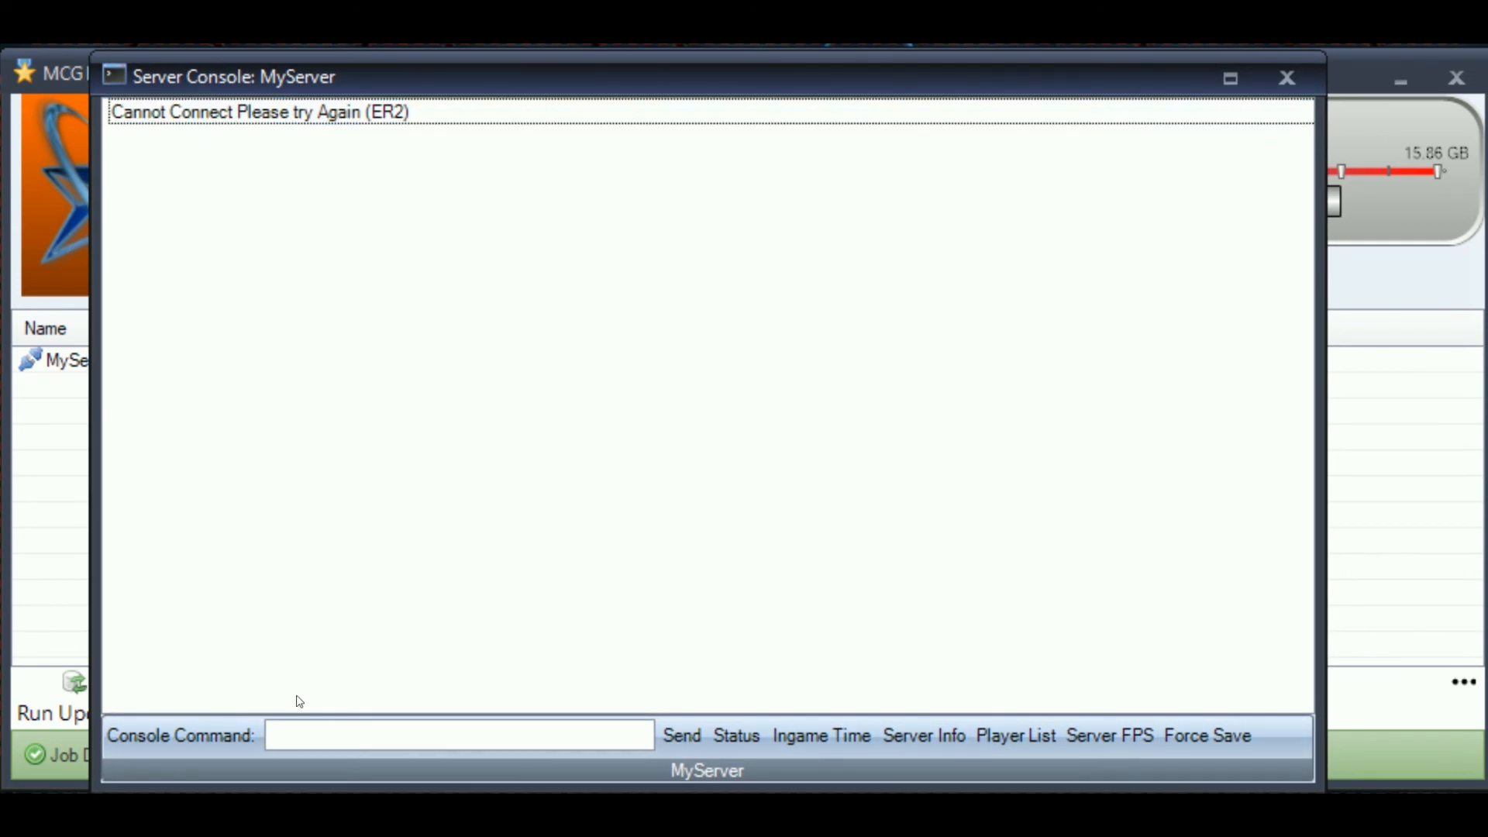
pyautogui.click(307, 732)
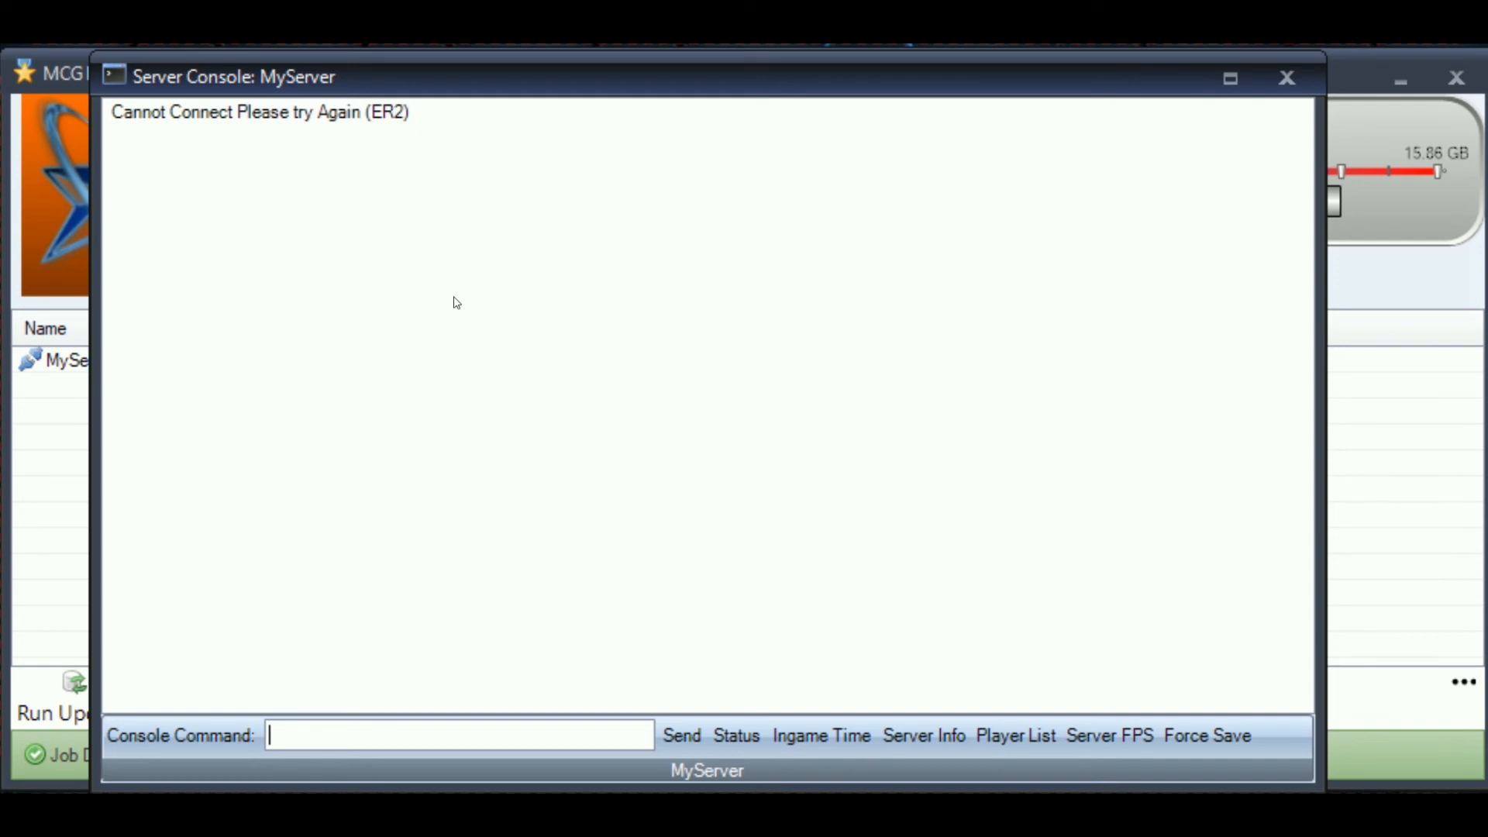
pyautogui.moveTo(681, 80); pyautogui.dragTo(1053, 81)
# - Bring MyServer's console back to the front, then reposition and resize it
pyautogui.click(84, 393)
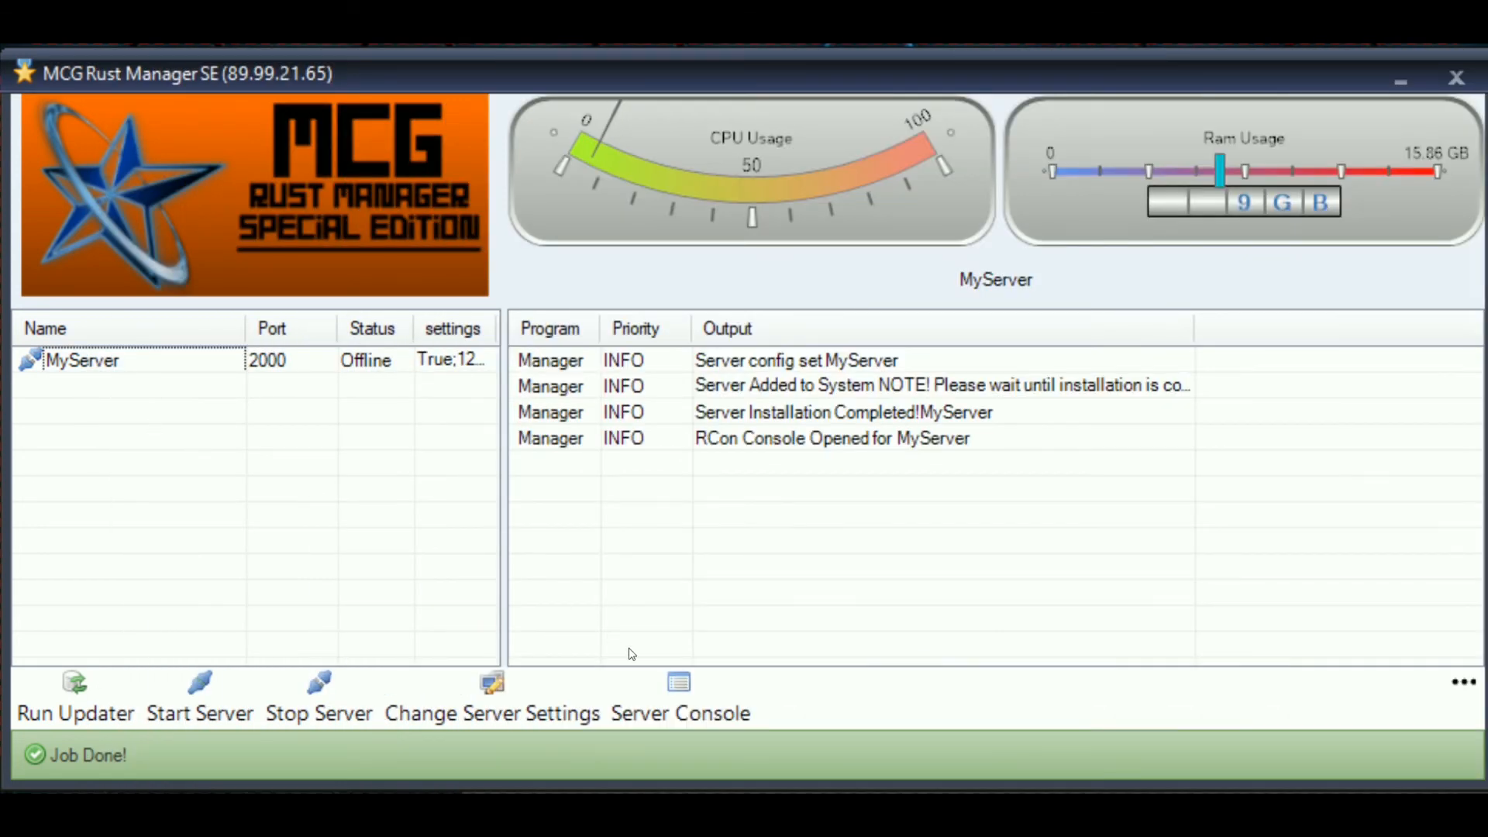
pyautogui.click(679, 699)
pyautogui.moveTo(775, 66); pyautogui.dragTo(221, 202)
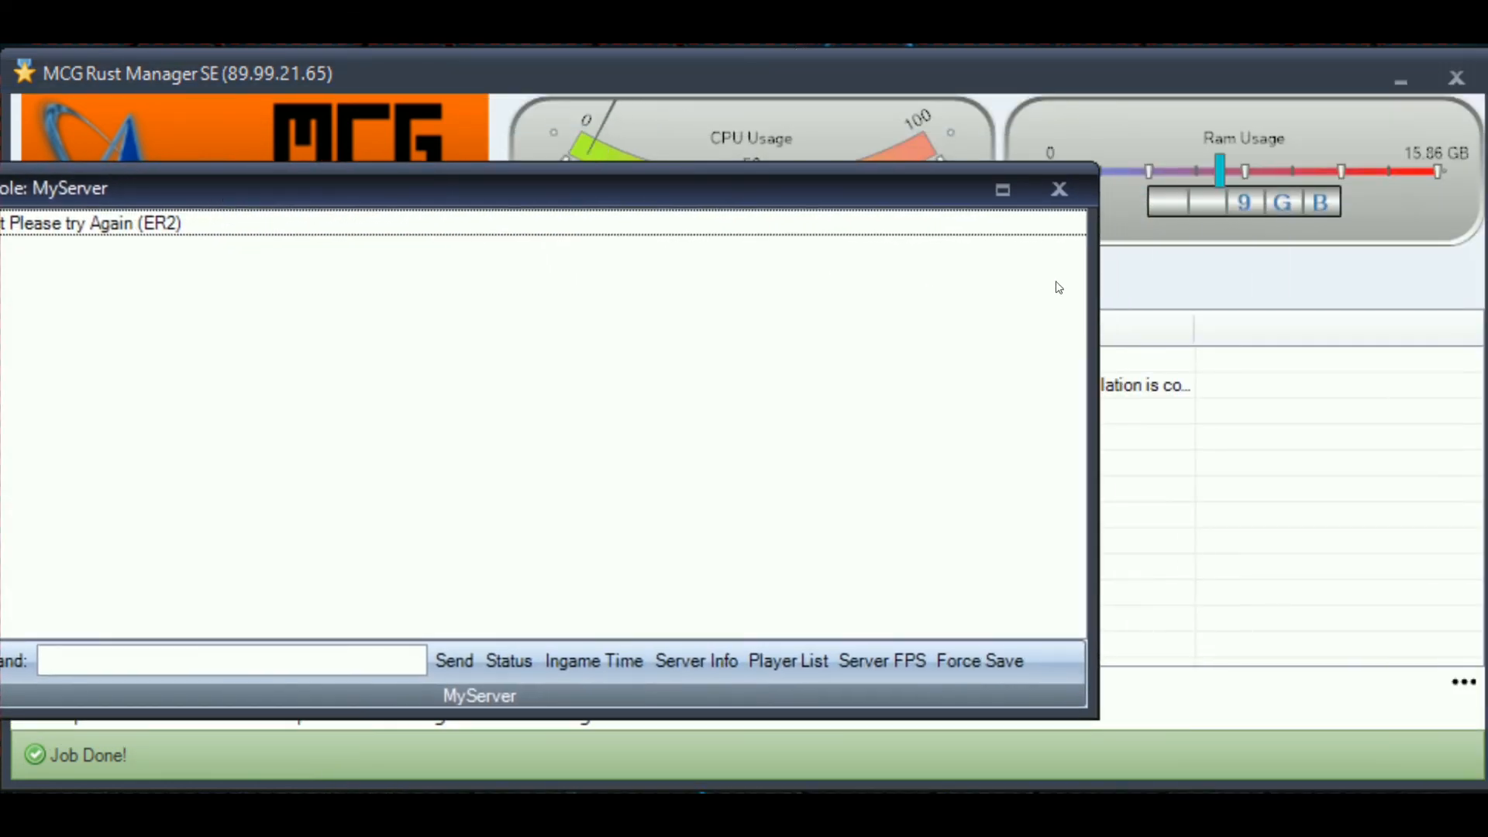
pyautogui.moveTo(1099, 282); pyautogui.dragTo(272, 252)
pyautogui.moveTo(152, 189); pyautogui.dragTo(971, 223)
pyautogui.moveTo(956, 166); pyautogui.dragTo(890, 273)
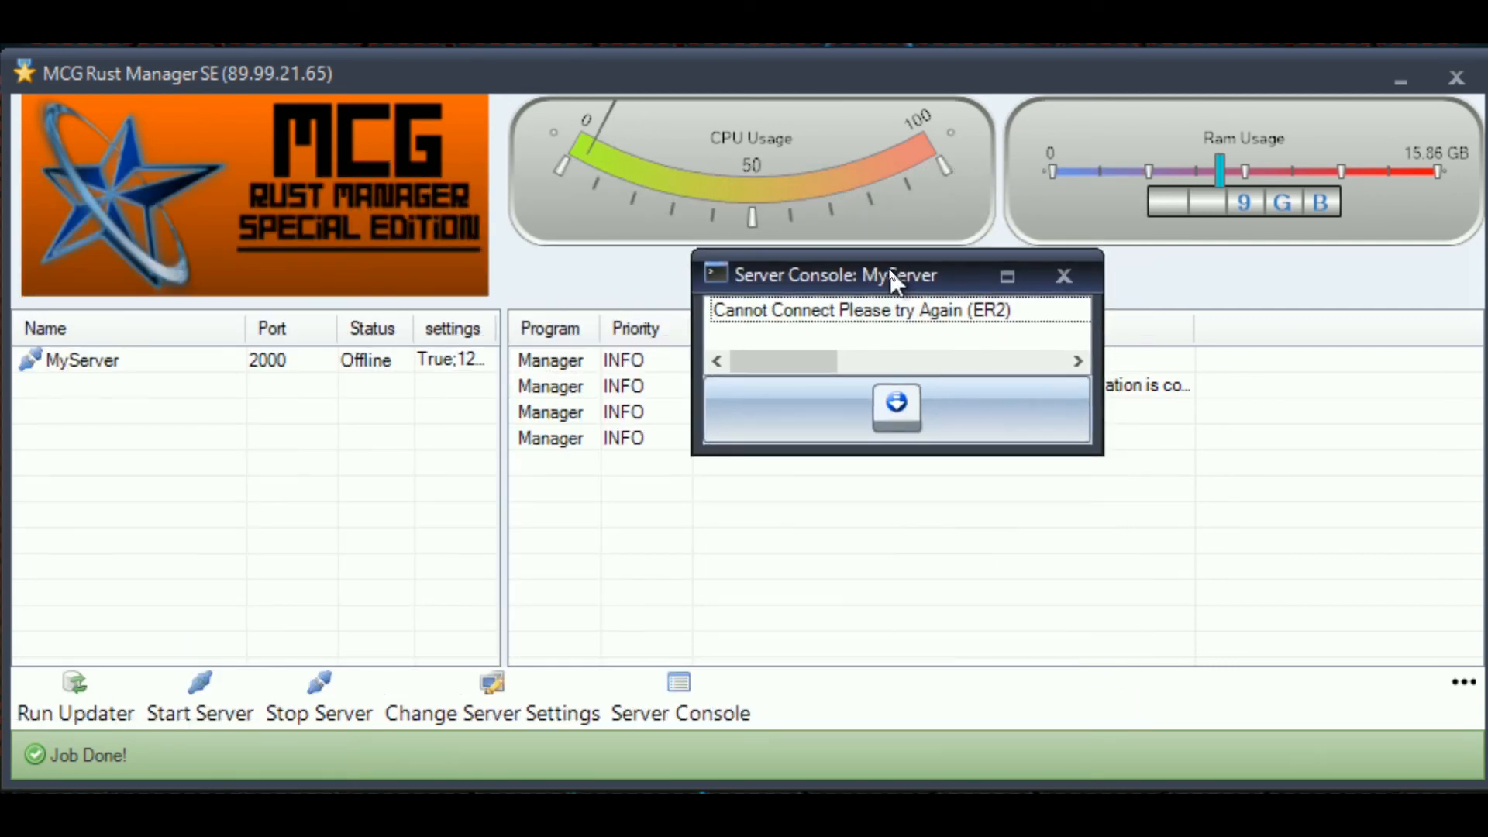
# - Toggle the console command panel, enlarge the console window, then close it
pyautogui.click(896, 401)
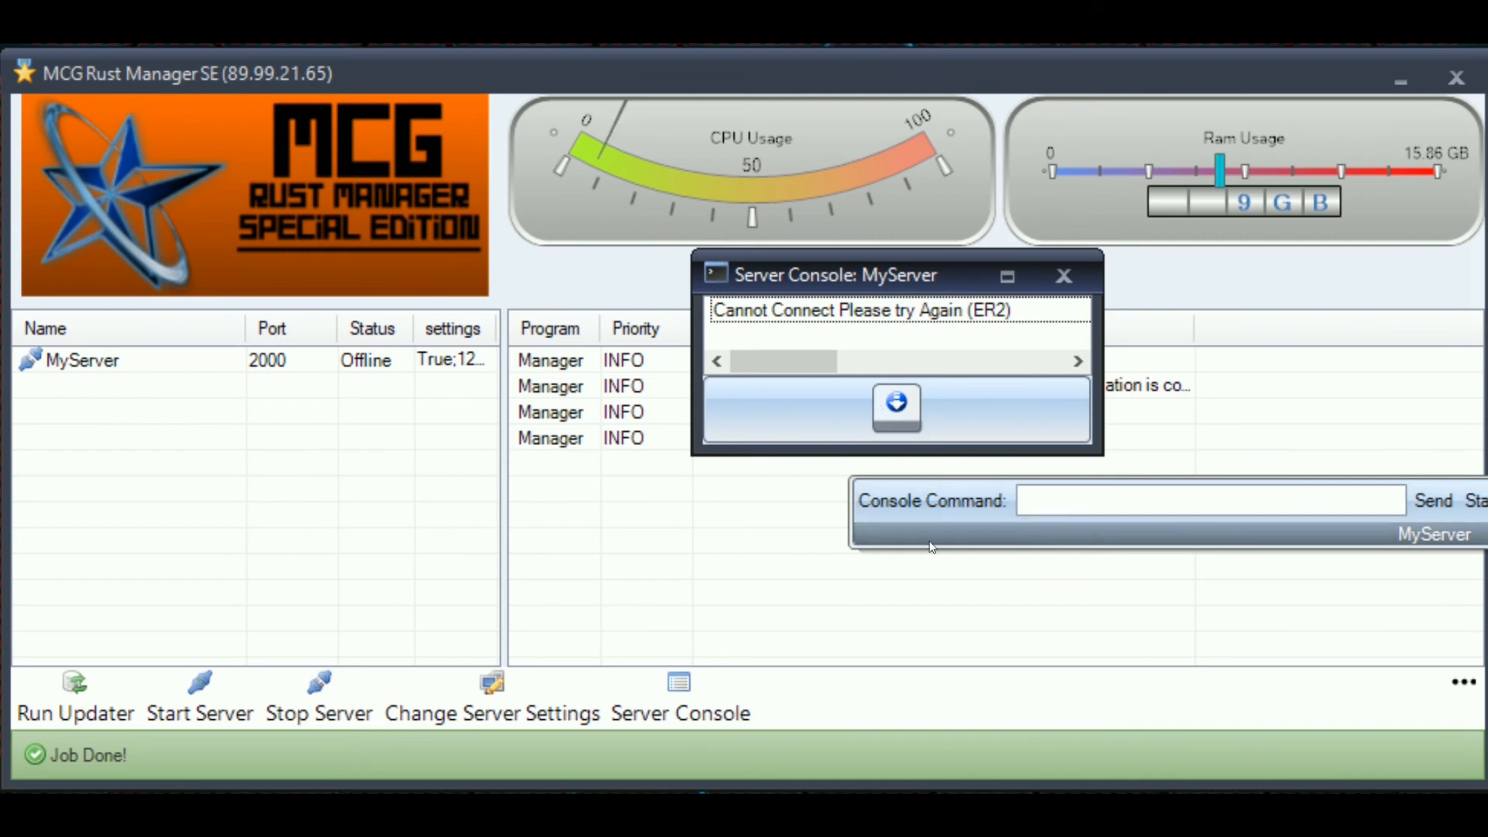
pyautogui.click(912, 407)
pyautogui.moveTo(806, 361)
pyautogui.mouseDown()
pyautogui.moveTo(863, 356)
pyautogui.moveTo(797, 360)
pyautogui.mouseUp()
pyautogui.moveTo(800, 277); pyautogui.dragTo(1160, 91)
pyautogui.moveTo(1328, 262); pyautogui.dragTo(1271, 502)
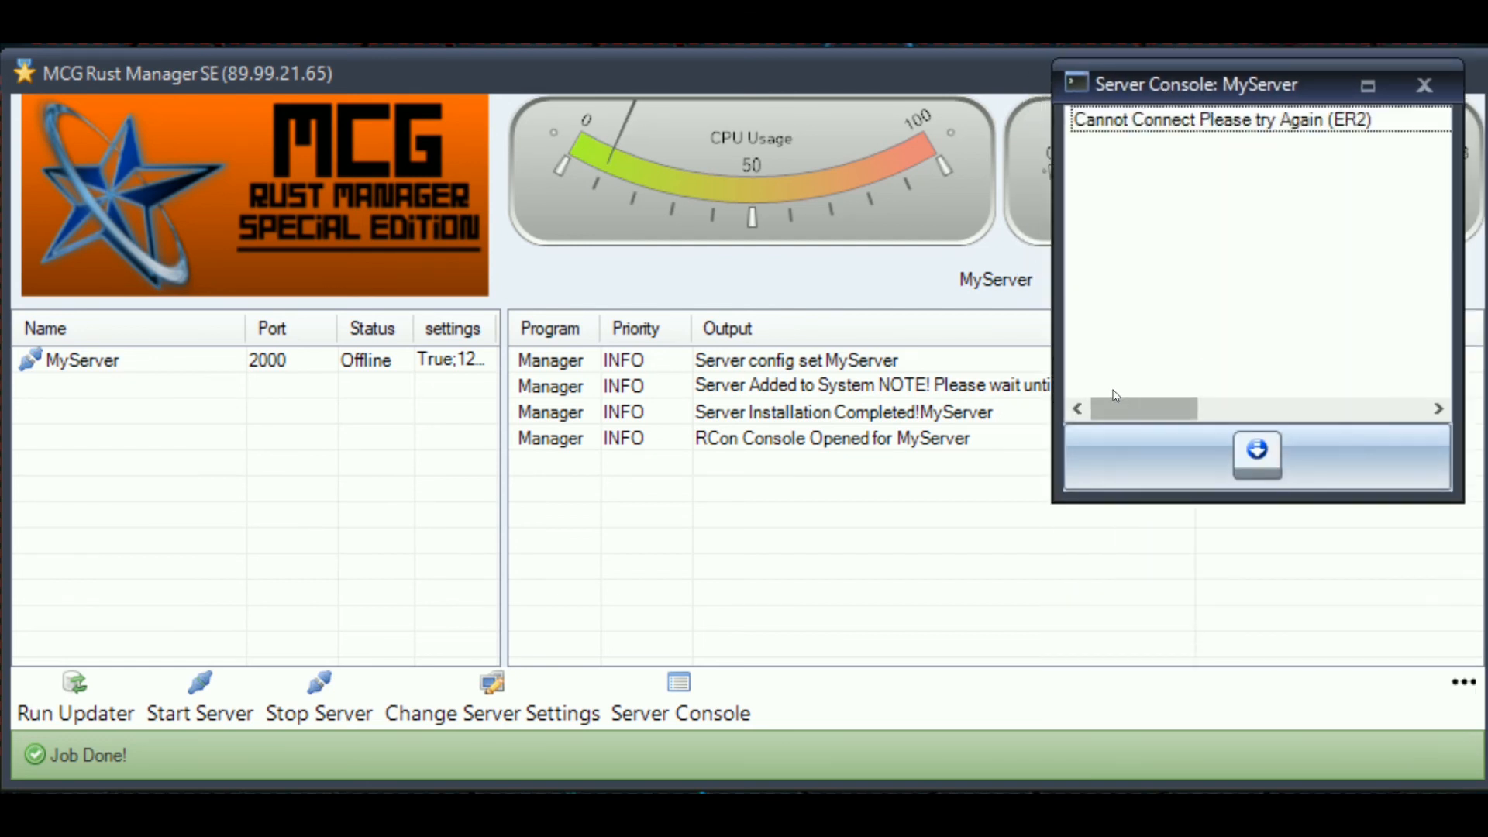
pyautogui.moveTo(1056, 349); pyautogui.dragTo(153, 353)
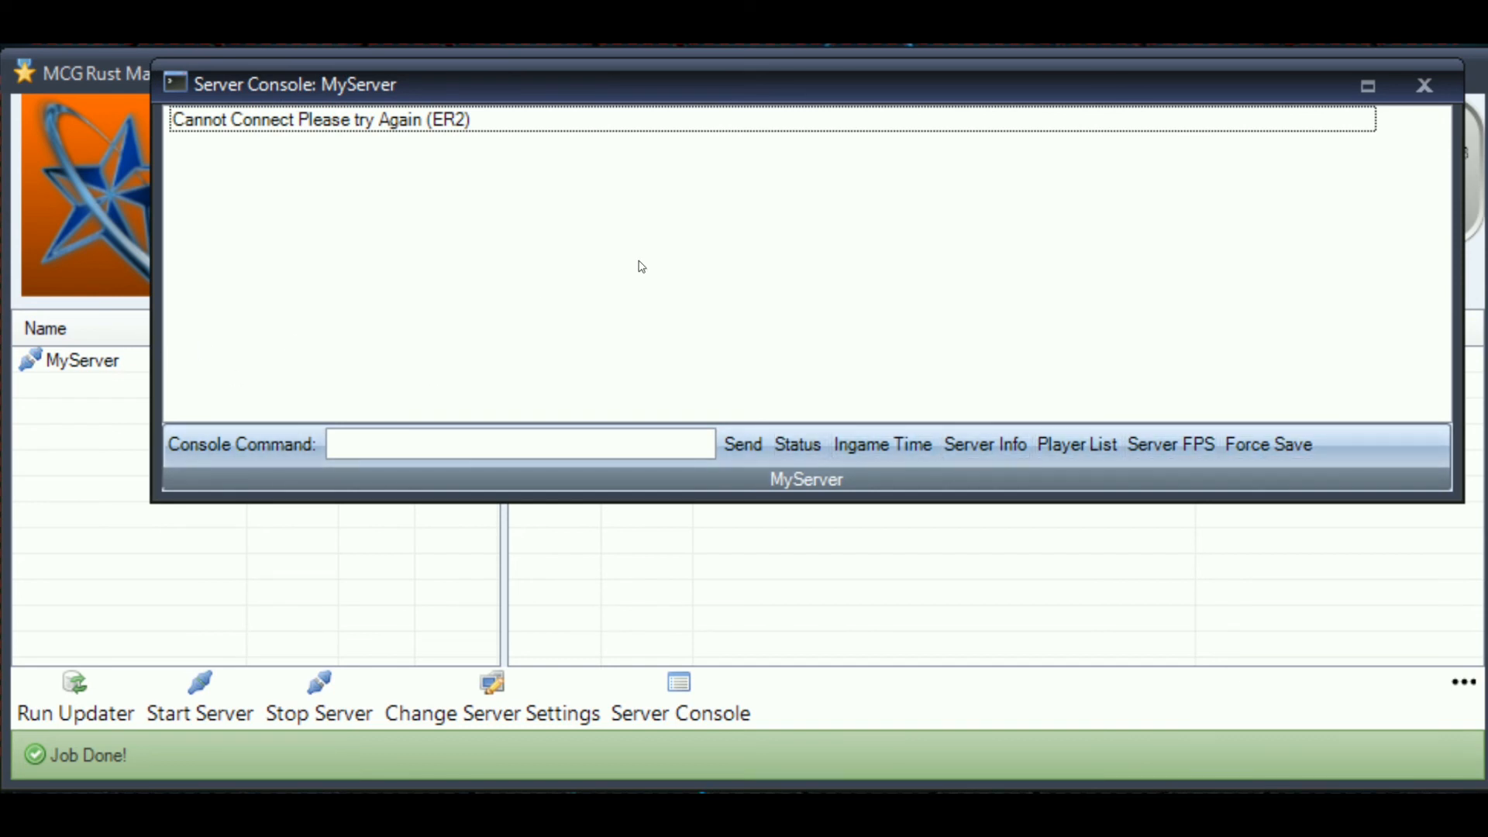
pyautogui.moveTo(969, 496); pyautogui.dragTo(988, 690)
pyautogui.click(1427, 87)
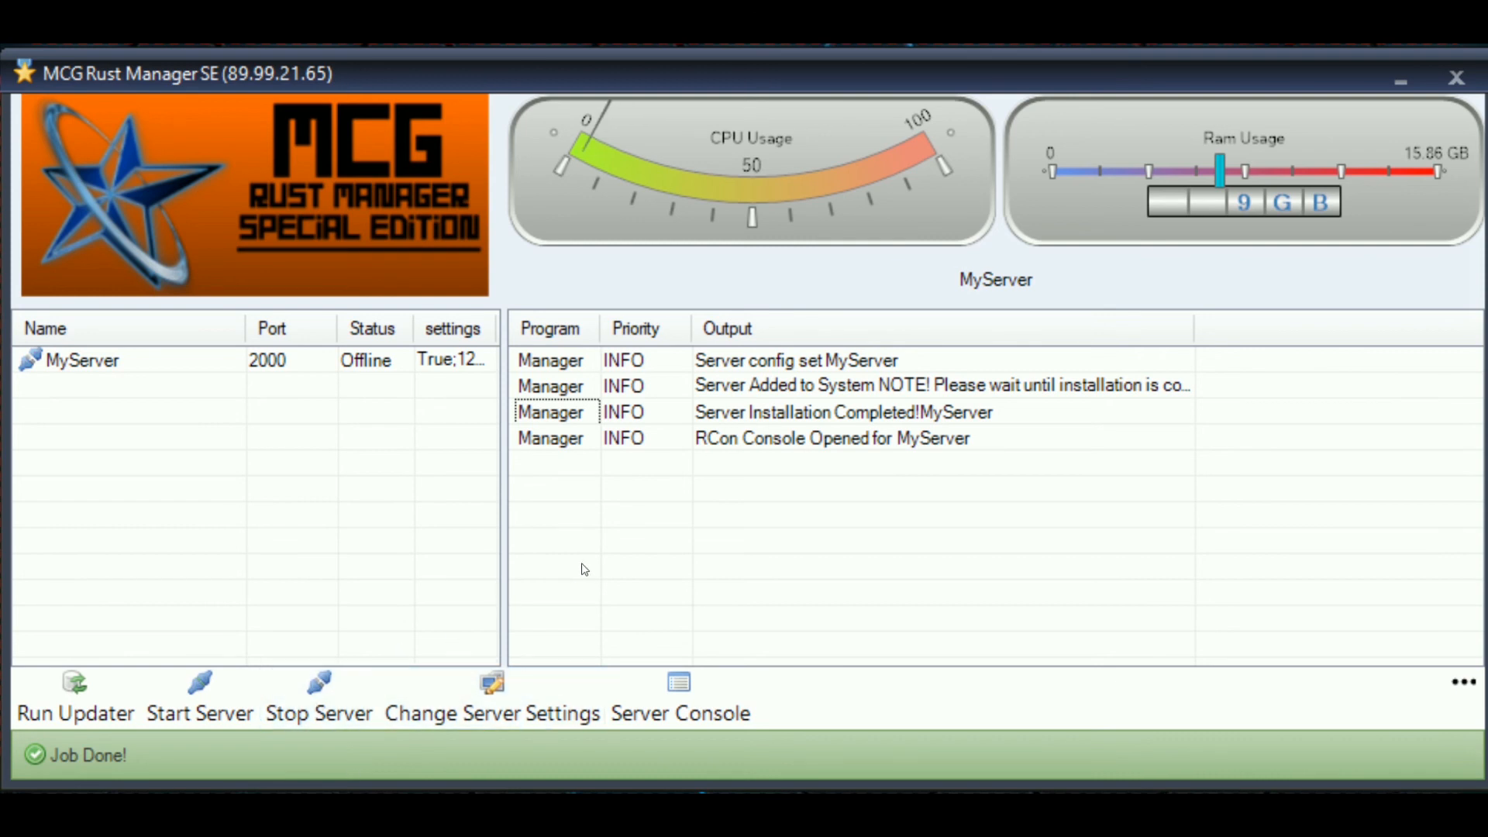
# - Run the updater and let validation finish until App '258550' reports fully installed
pyautogui.click(76, 701)
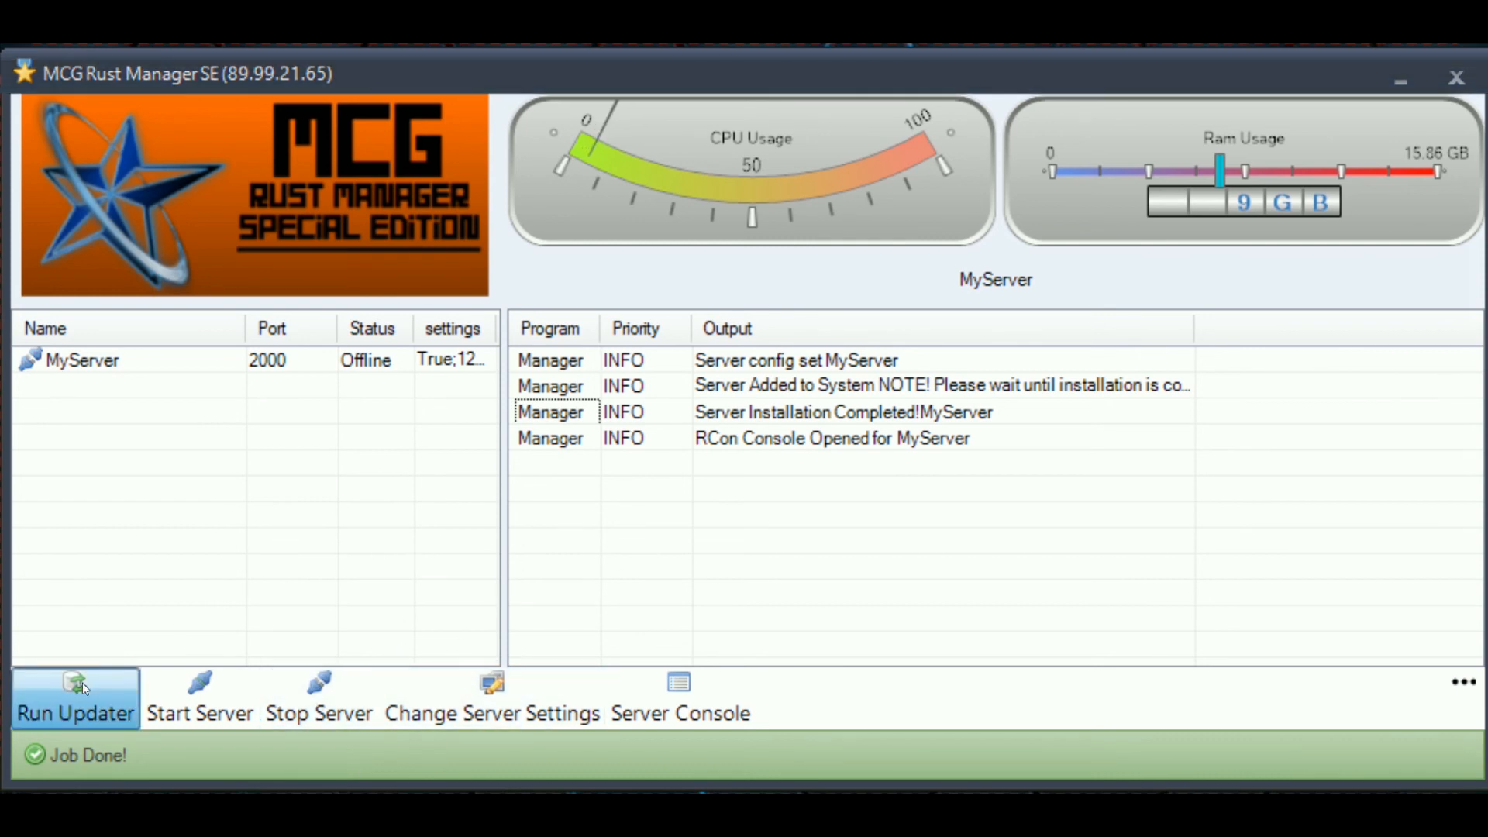
pyautogui.moveTo(382, 304); pyautogui.dragTo(1176, 116)
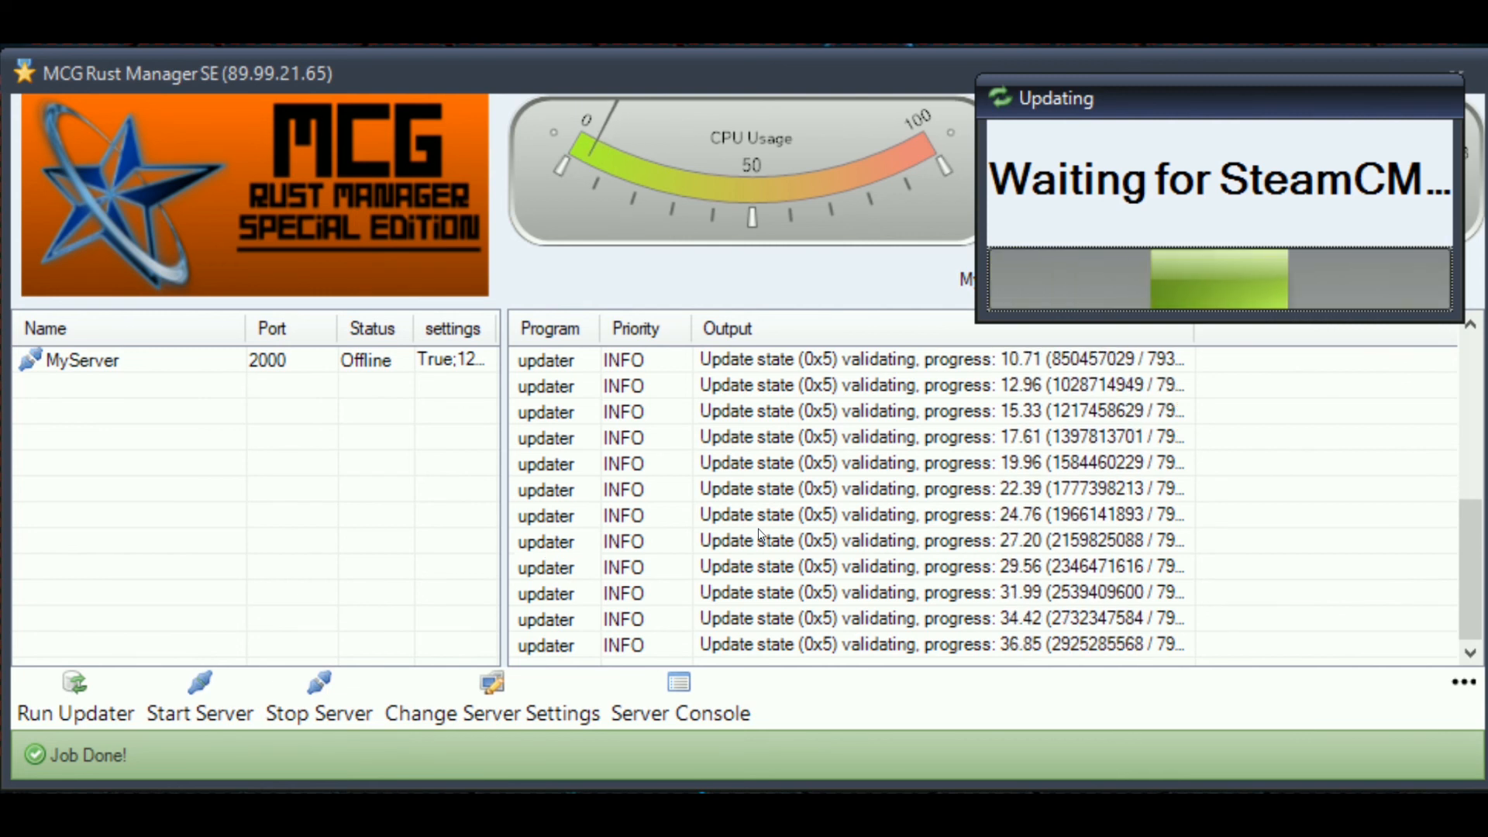
pyautogui.click(815, 520)
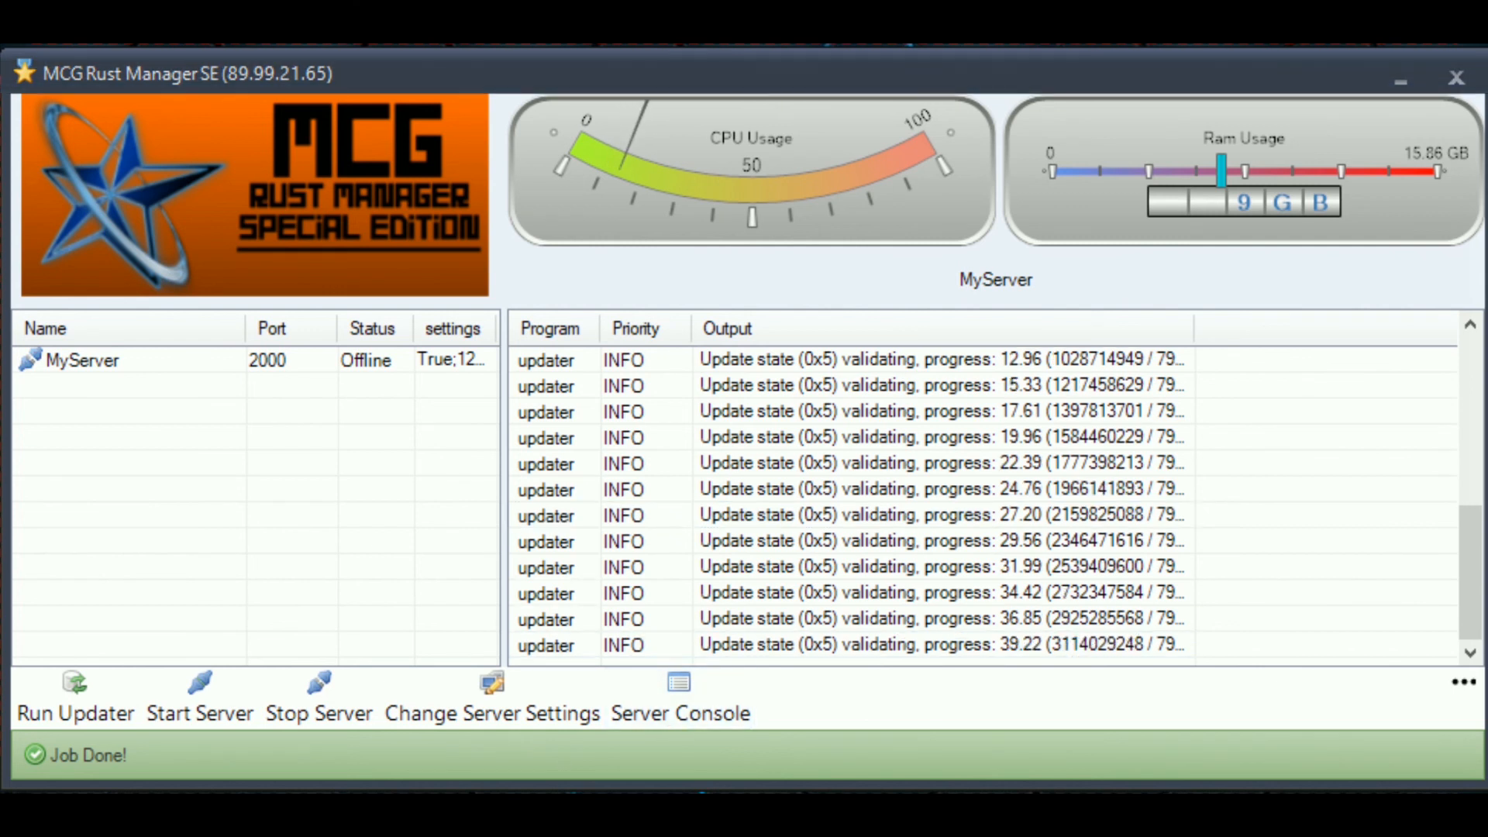
pyautogui.hotkey('alt', 'Tab')
pyautogui.moveTo(1262, 94); pyautogui.dragTo(976, 285)
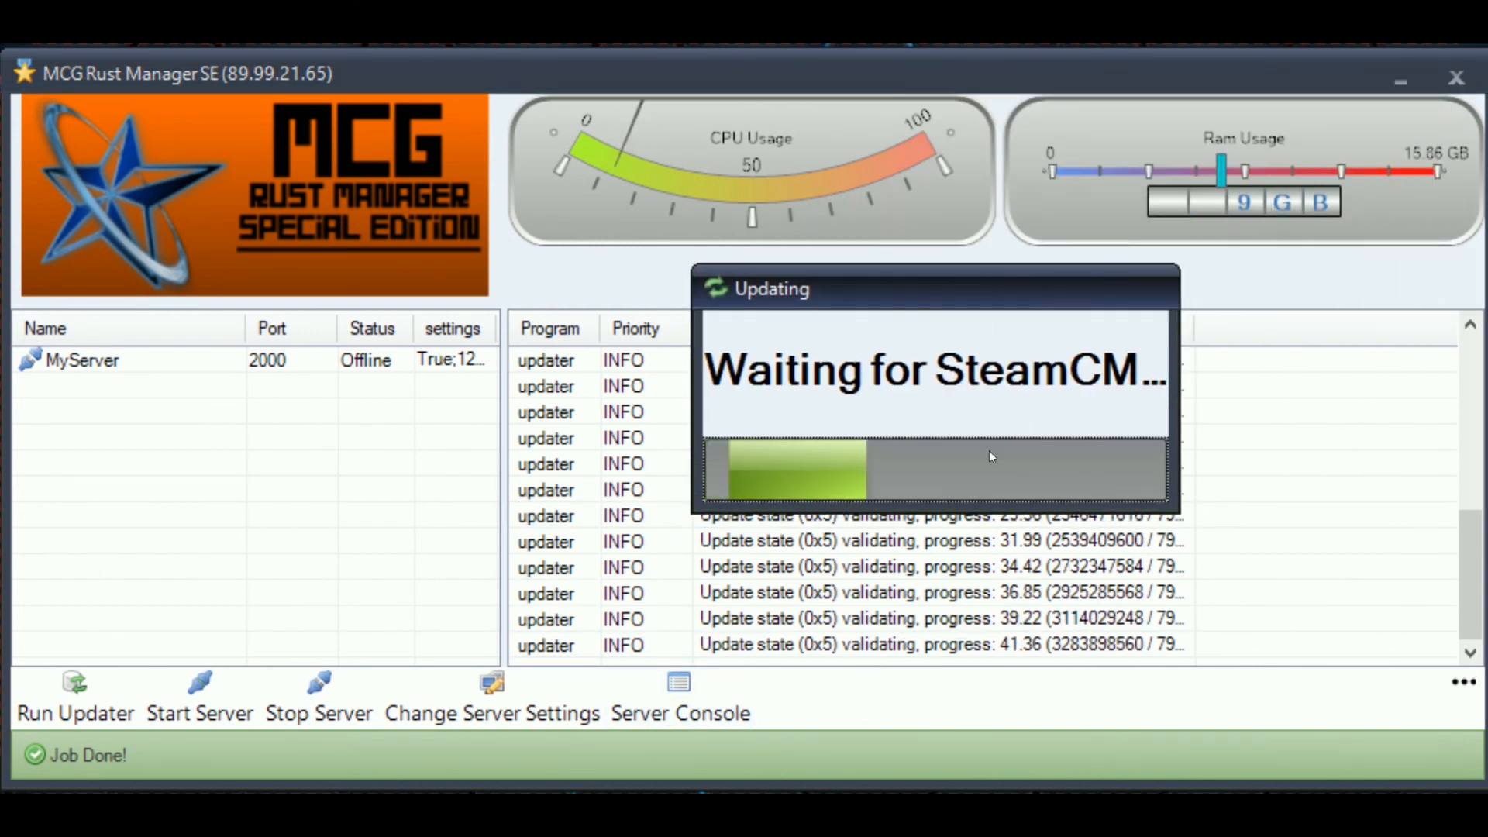
pyautogui.moveTo(818, 280); pyautogui.dragTo(826, 214)
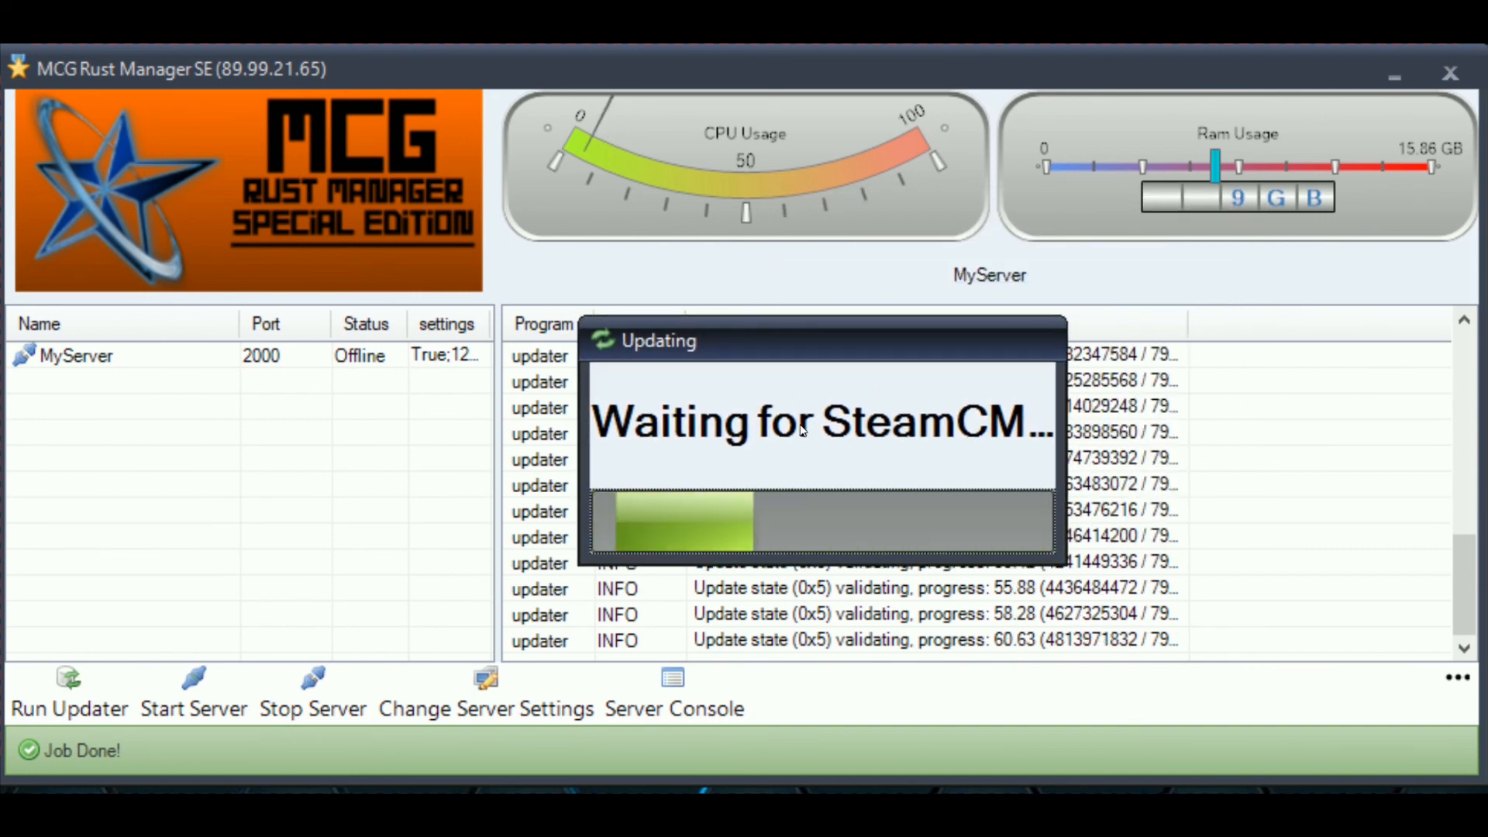
pyautogui.moveTo(769, 339); pyautogui.dragTo(1139, 103)
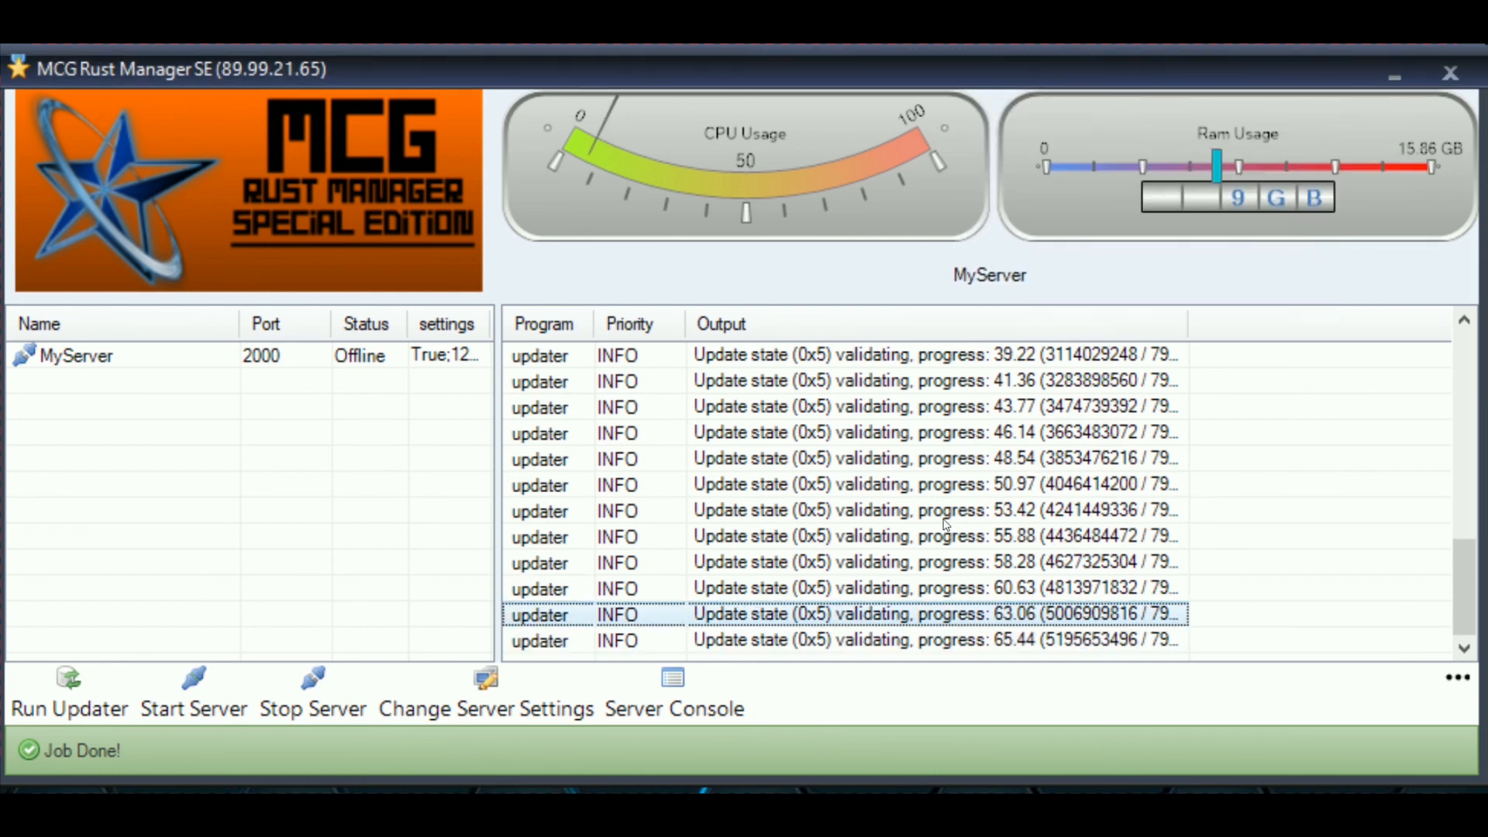
pyautogui.click(1069, 640)
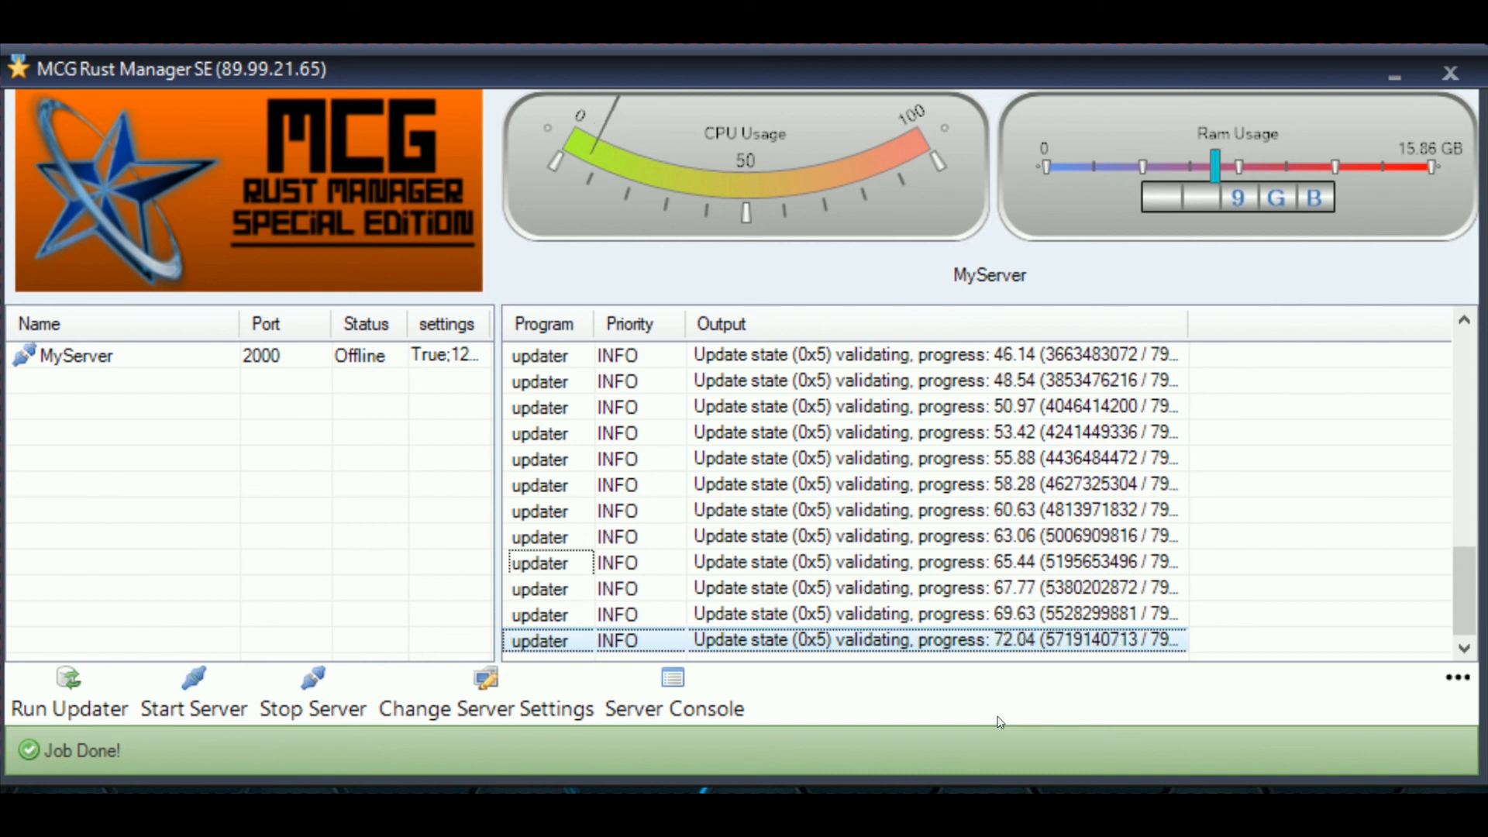
pyautogui.click(169, 521)
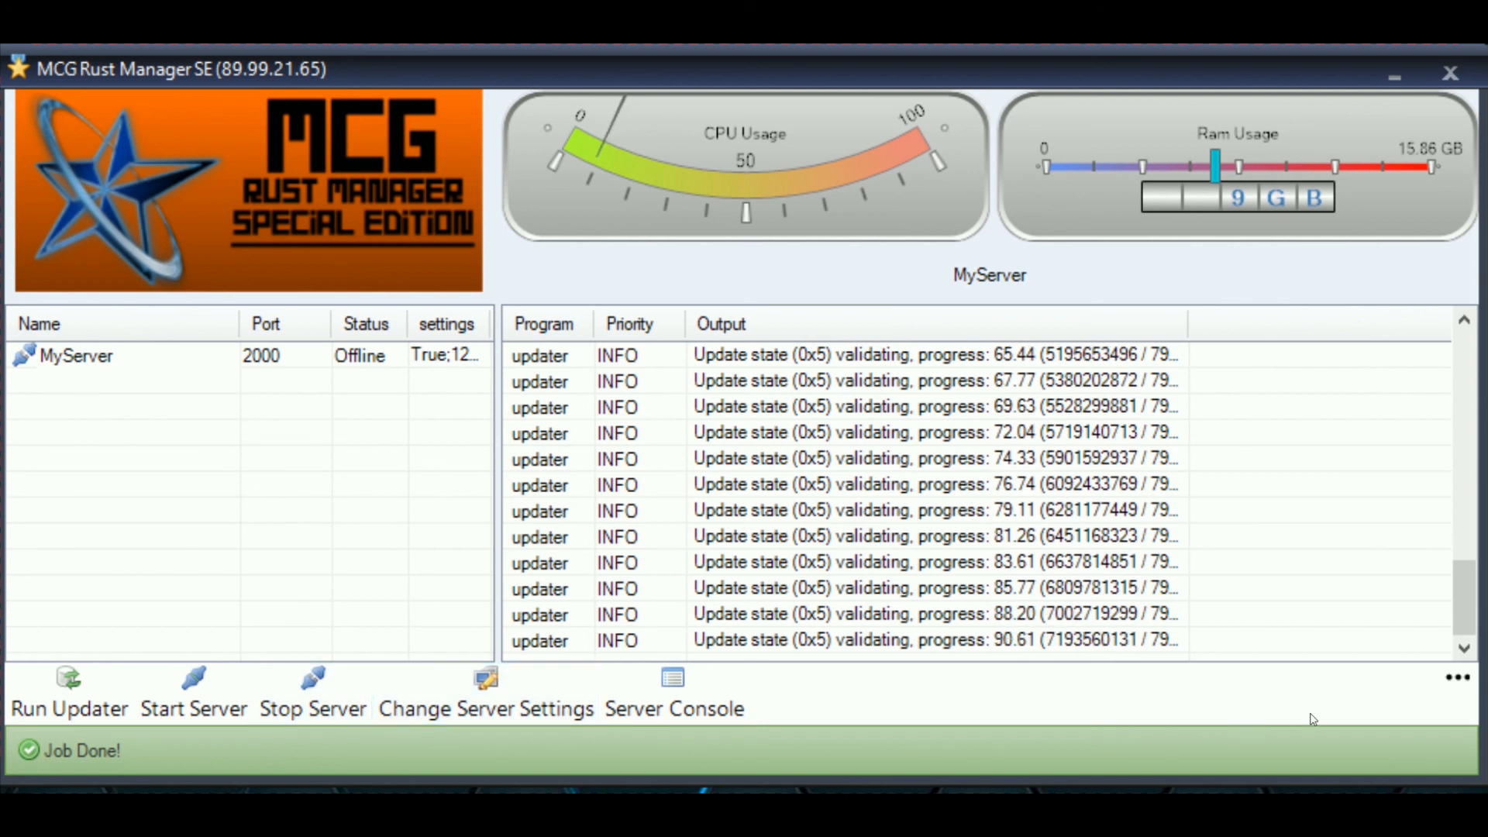
pyautogui.click(1456, 679)
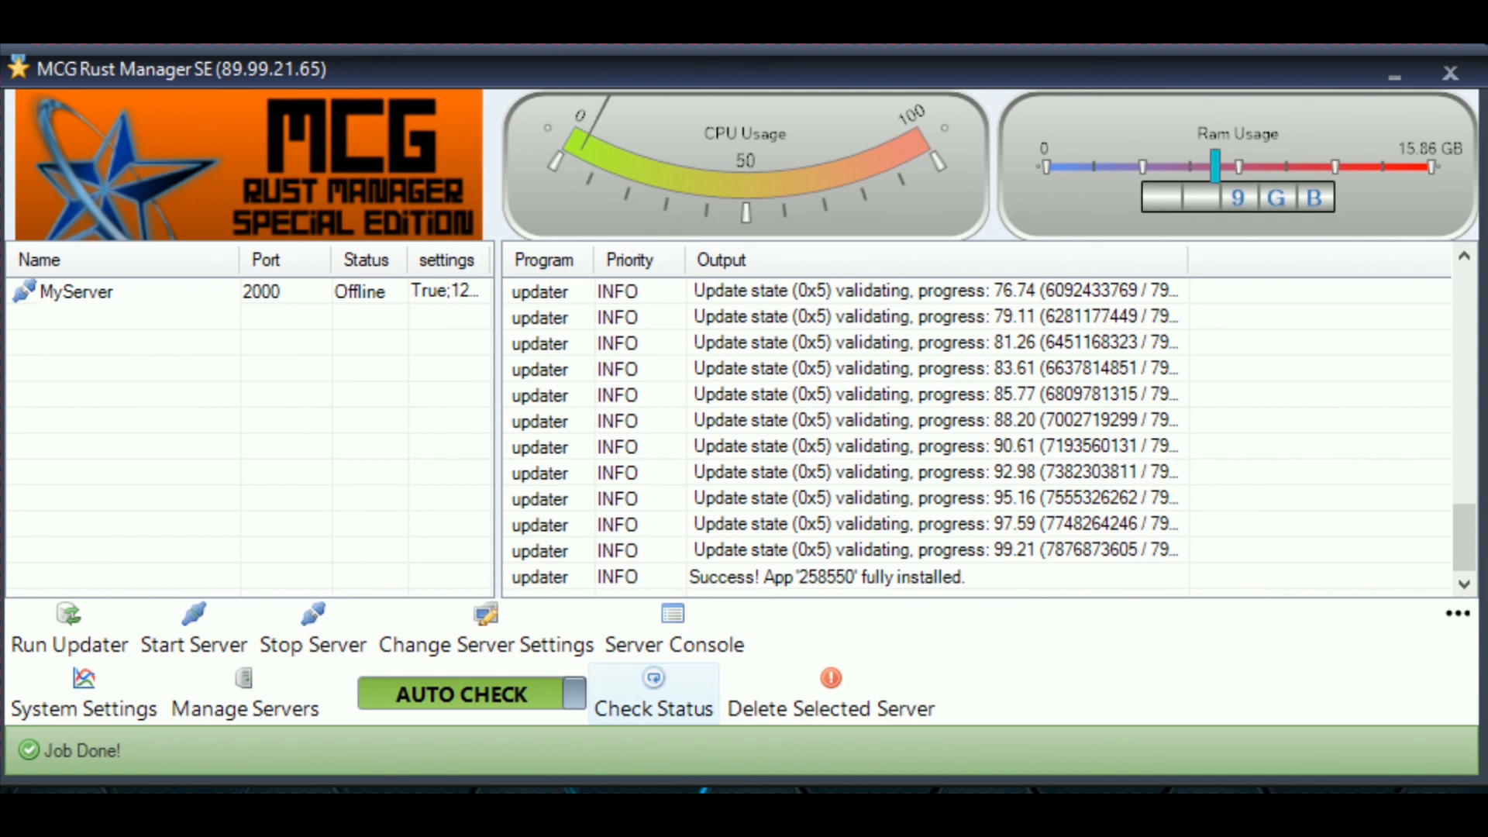
# - Toggle AUTO CHECK to MANUAL CHECK and run Check Status for MyServer
pyautogui.click(466, 687)
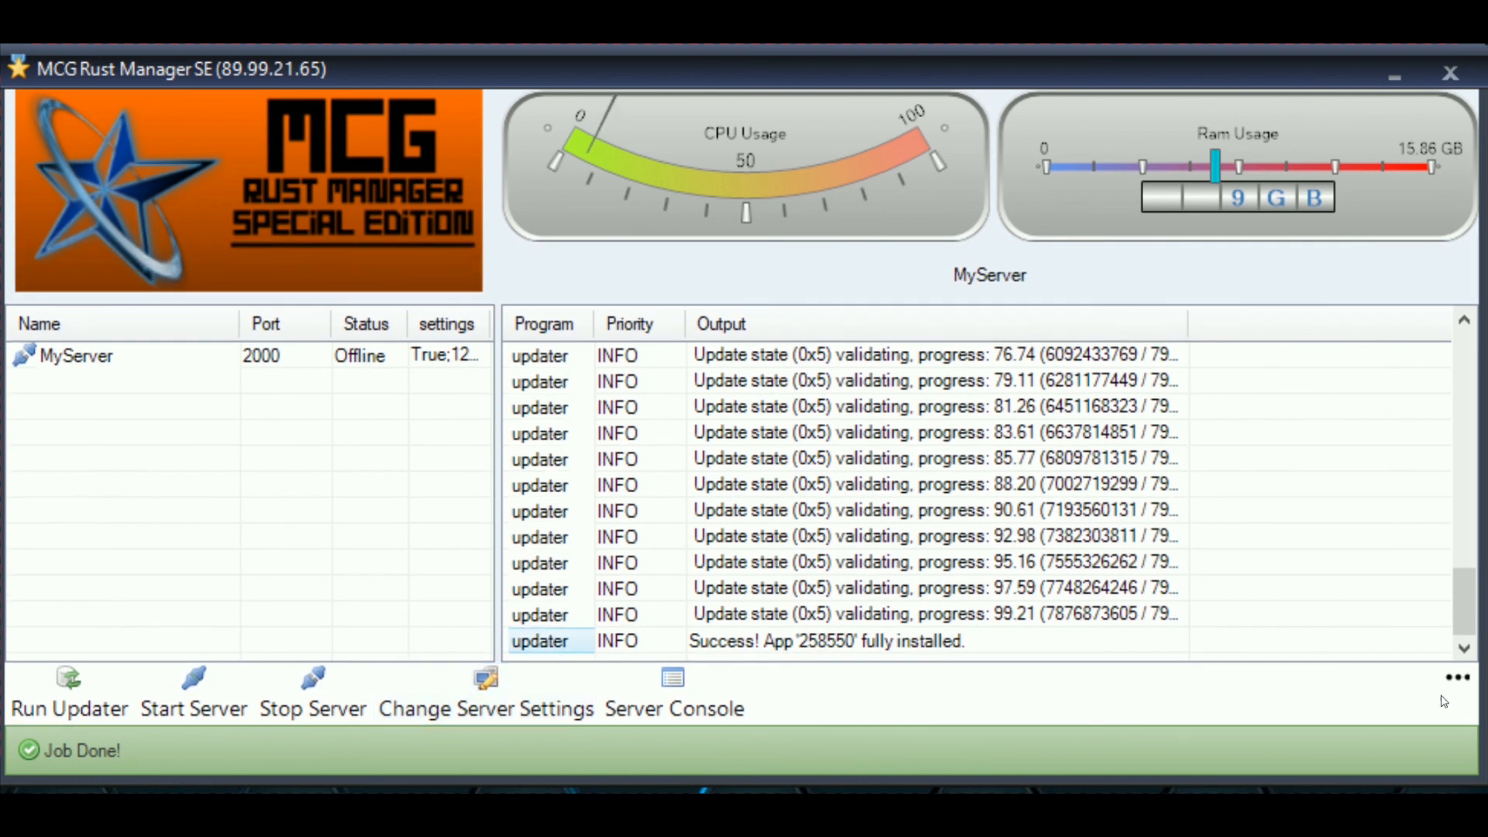
pyautogui.click(1457, 678)
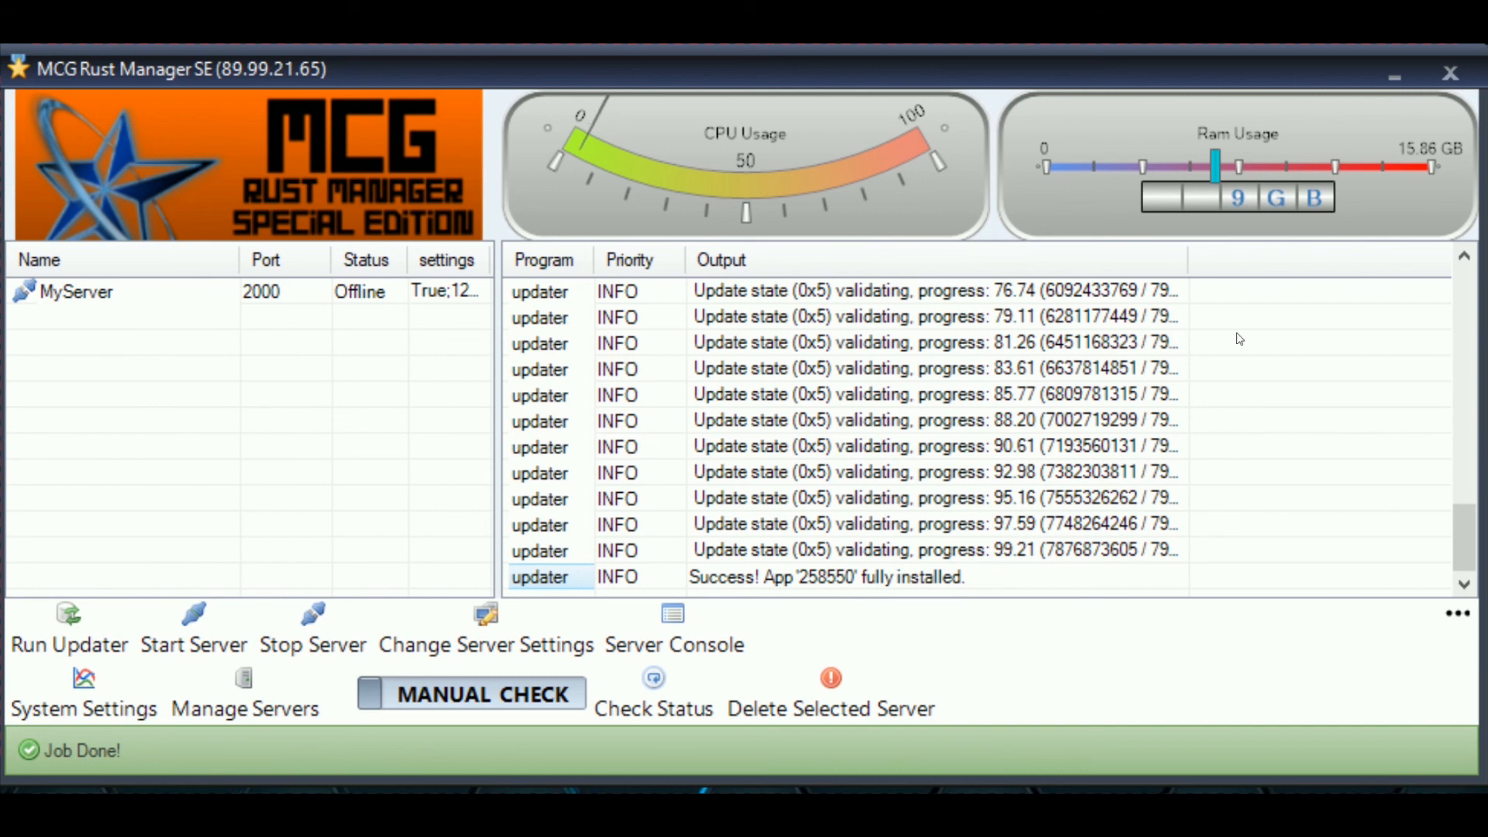
pyautogui.moveTo(953, 64); pyautogui.dragTo(949, 65)
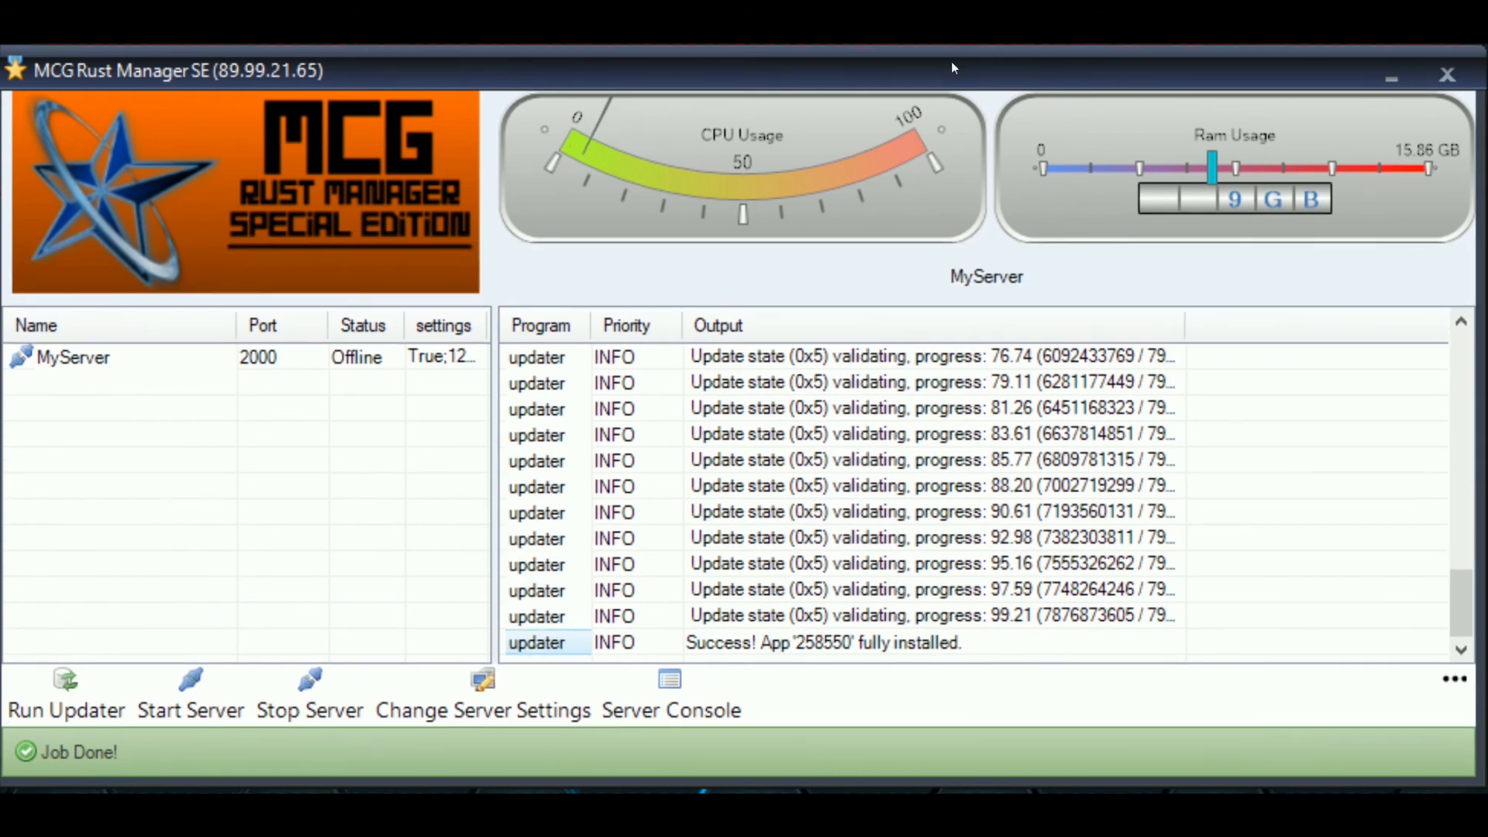
pyautogui.click(1454, 678)
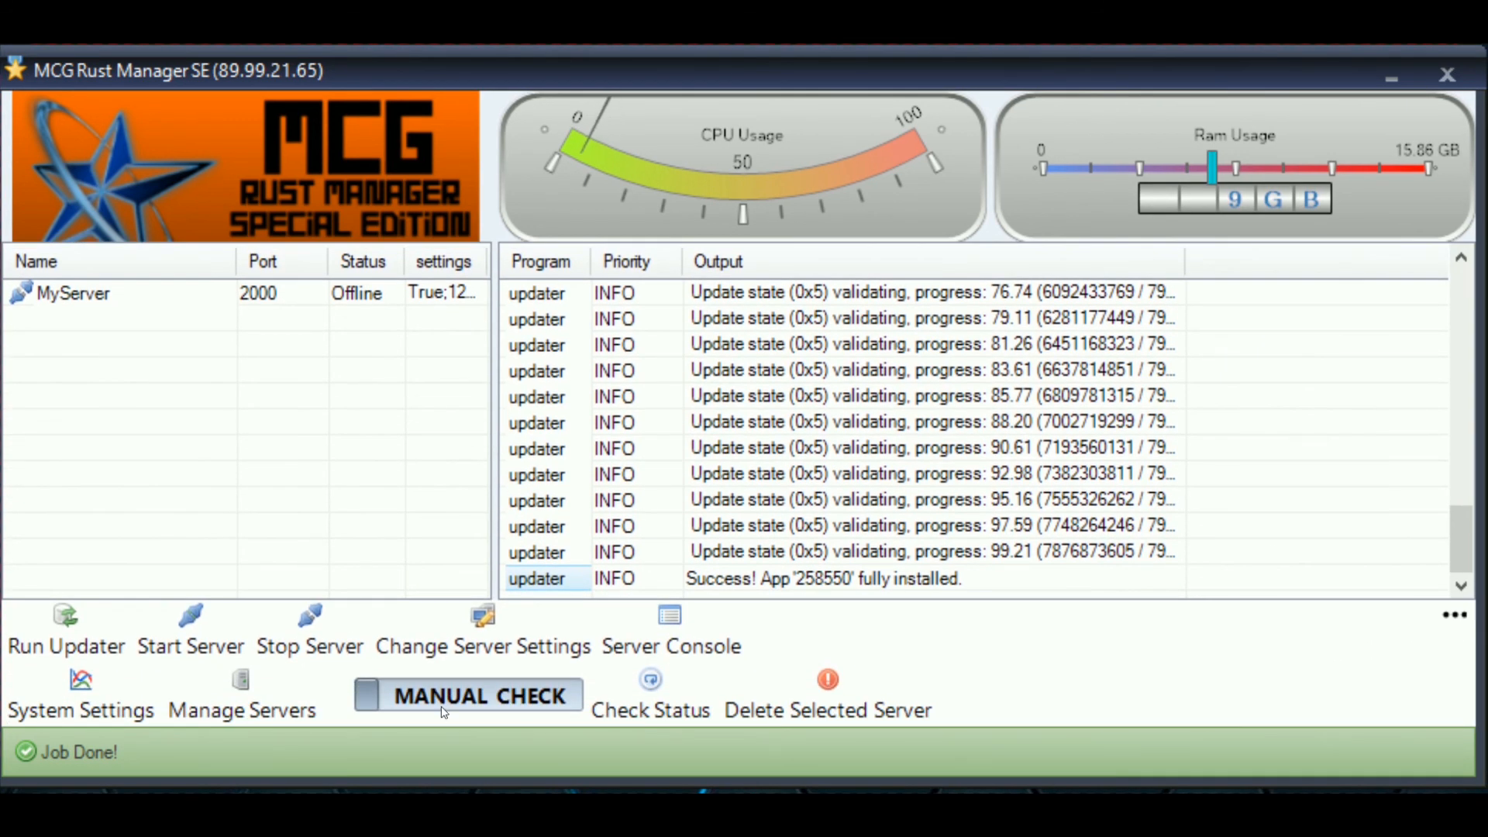
pyautogui.click(443, 706)
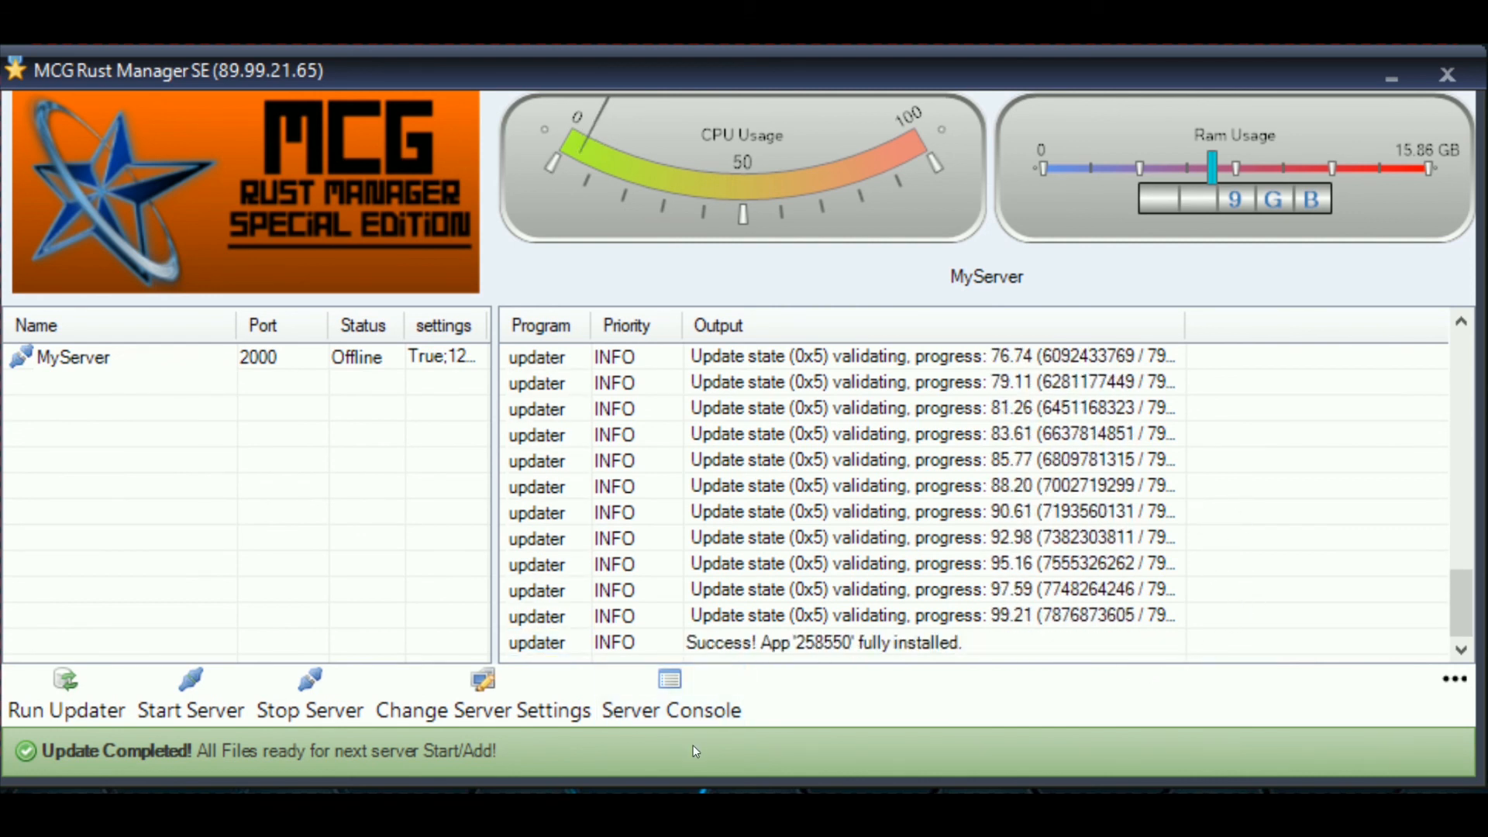
pyautogui.click(1455, 678)
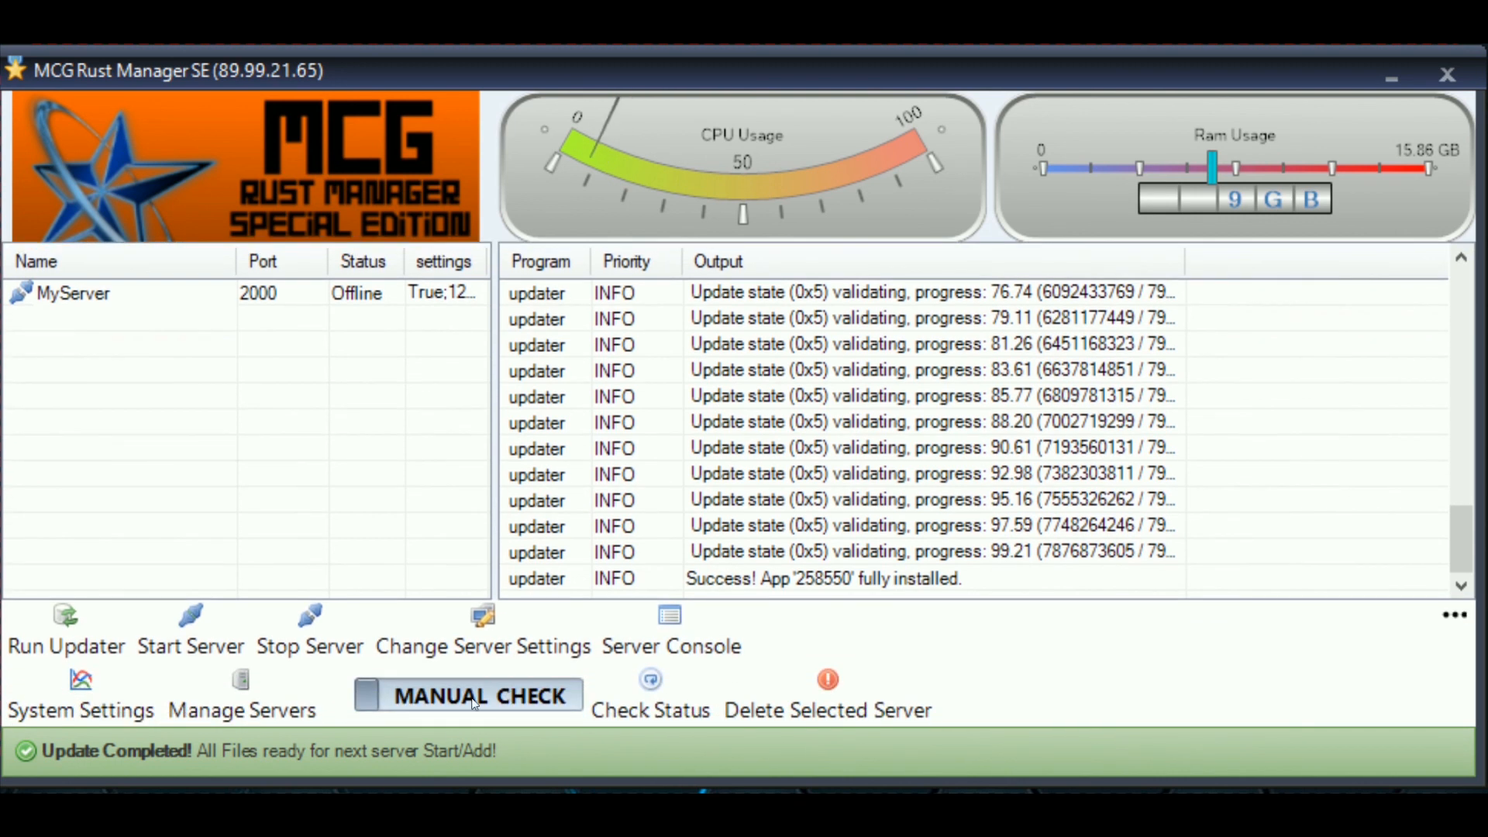
pyautogui.click(650, 697)
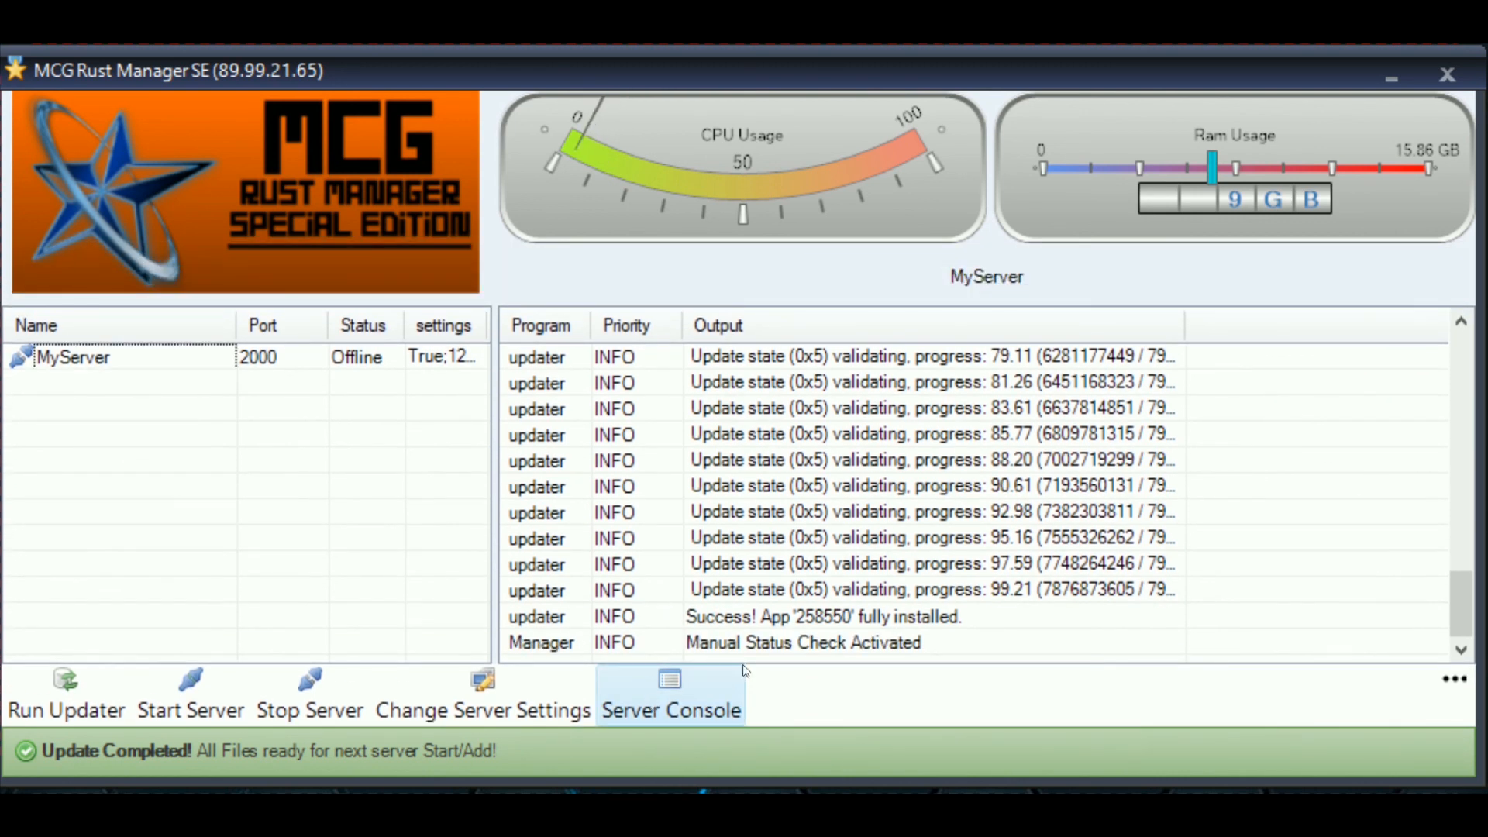
pyautogui.click(775, 646)
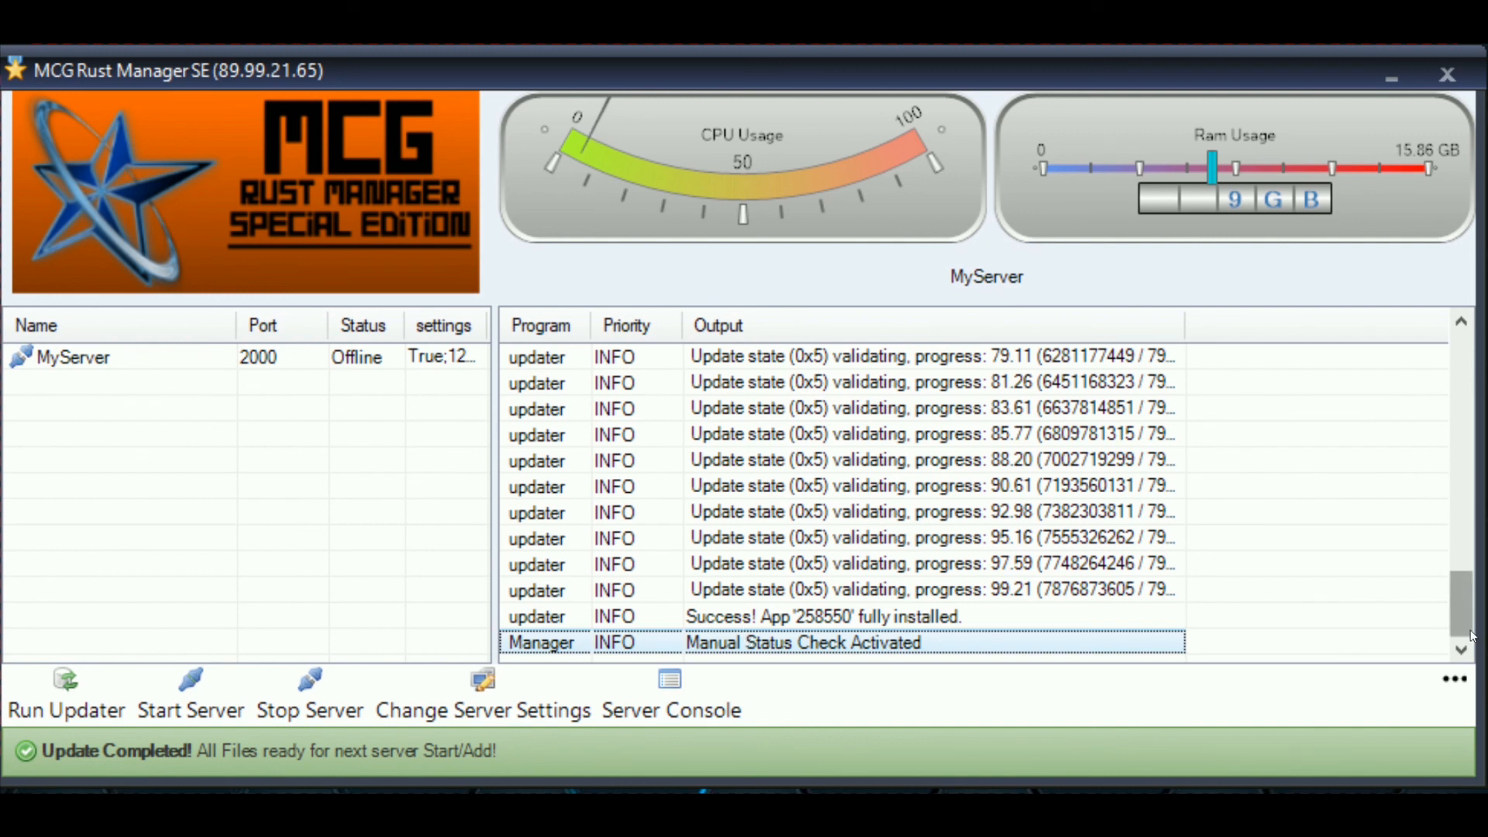
pyautogui.click(1454, 679)
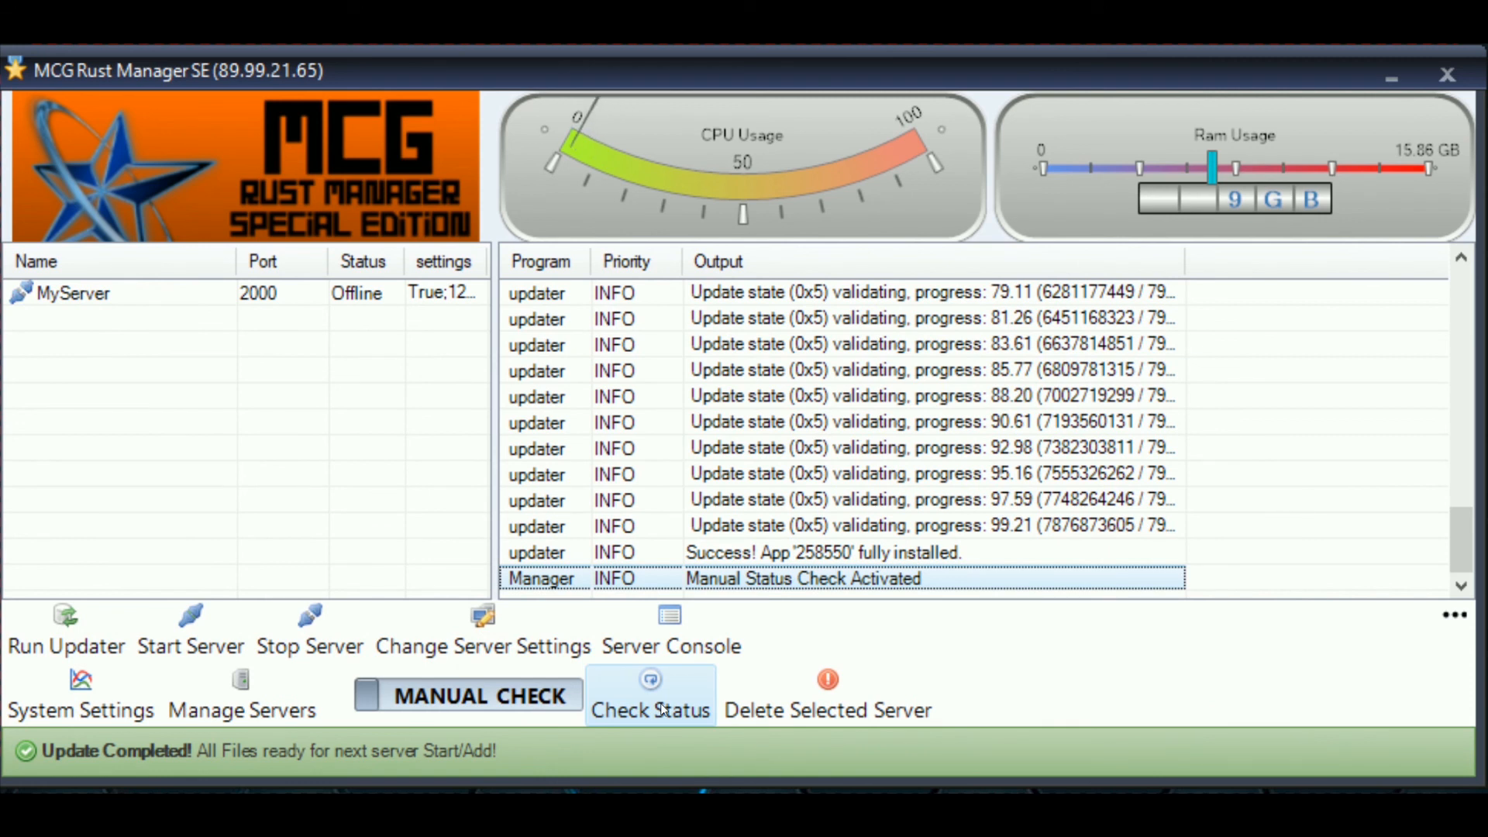
pyautogui.click(172, 359)
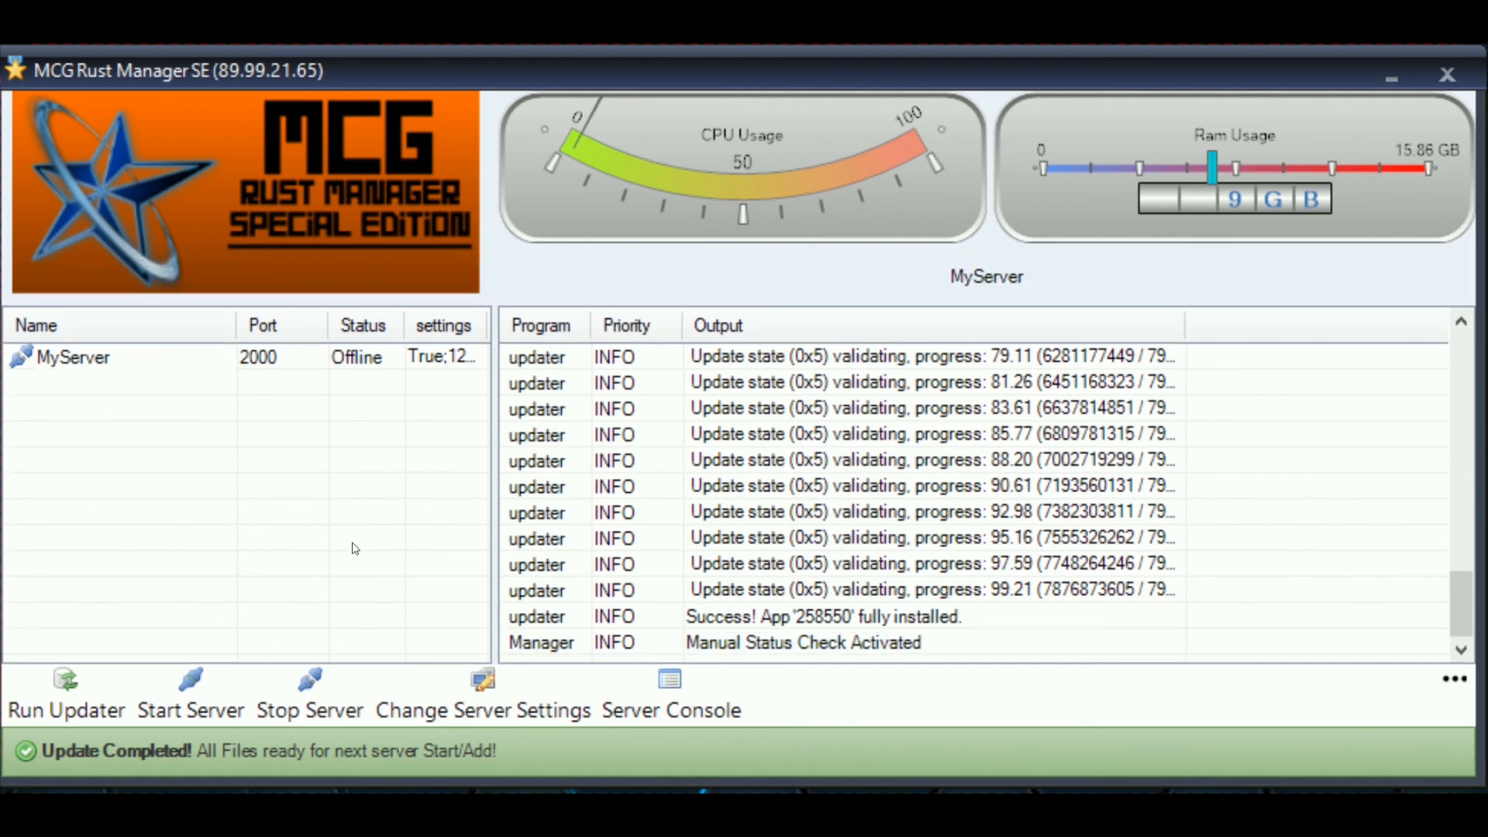
pyautogui.click(1453, 679)
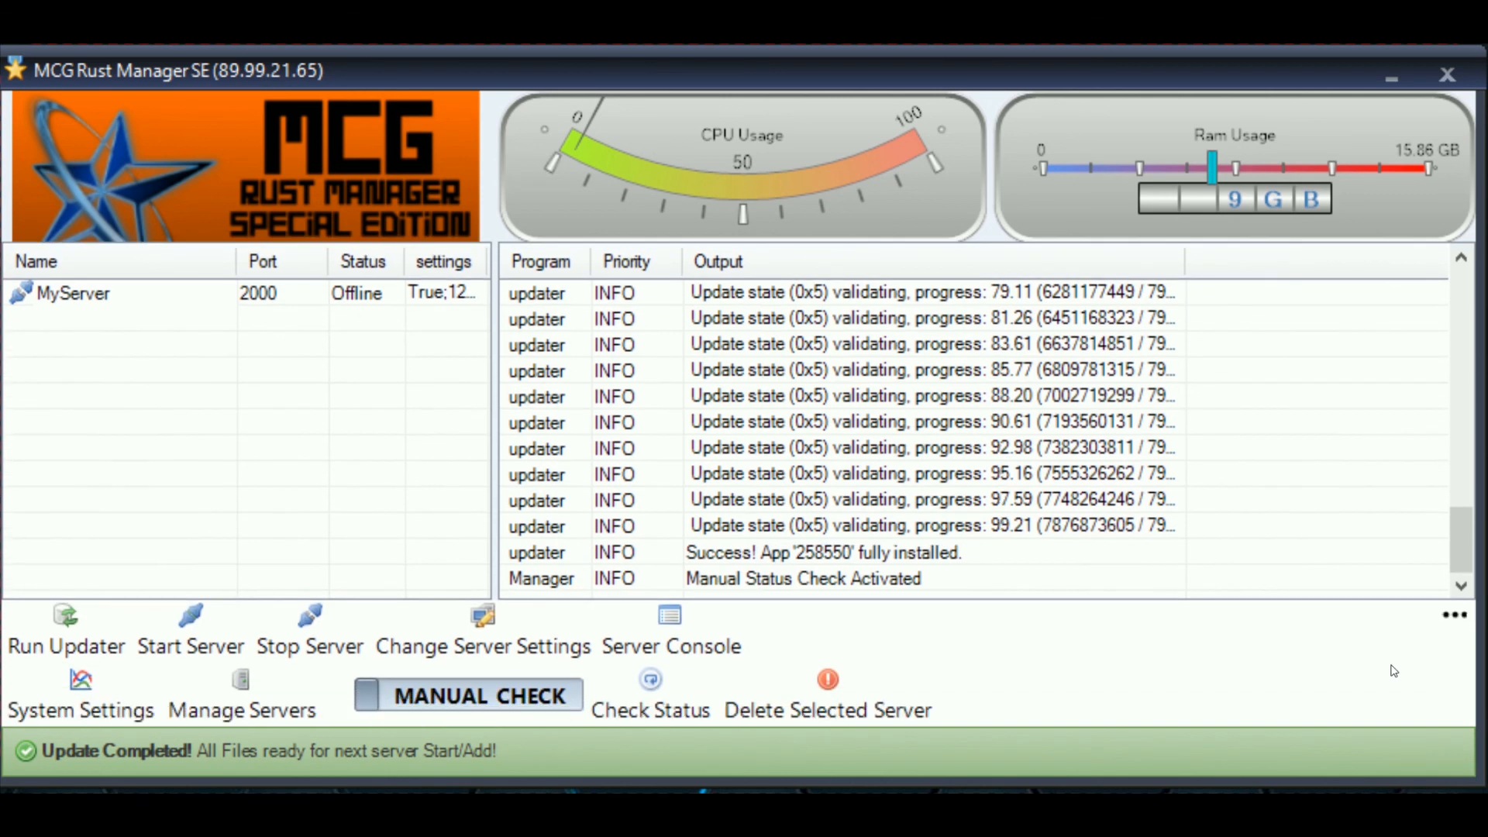
pyautogui.click(58, 299)
pyautogui.click(1454, 679)
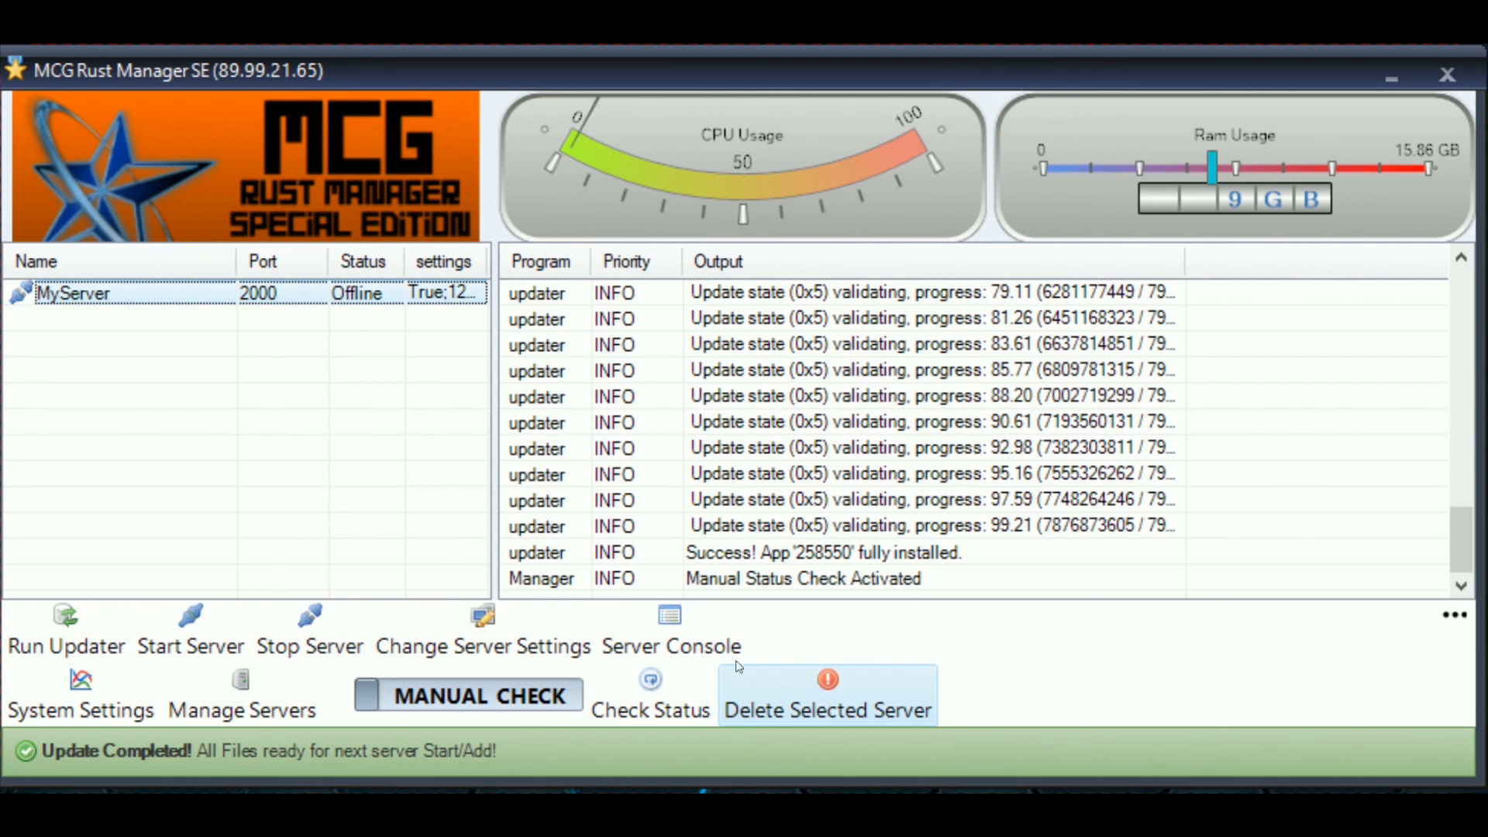
pyautogui.click(128, 422)
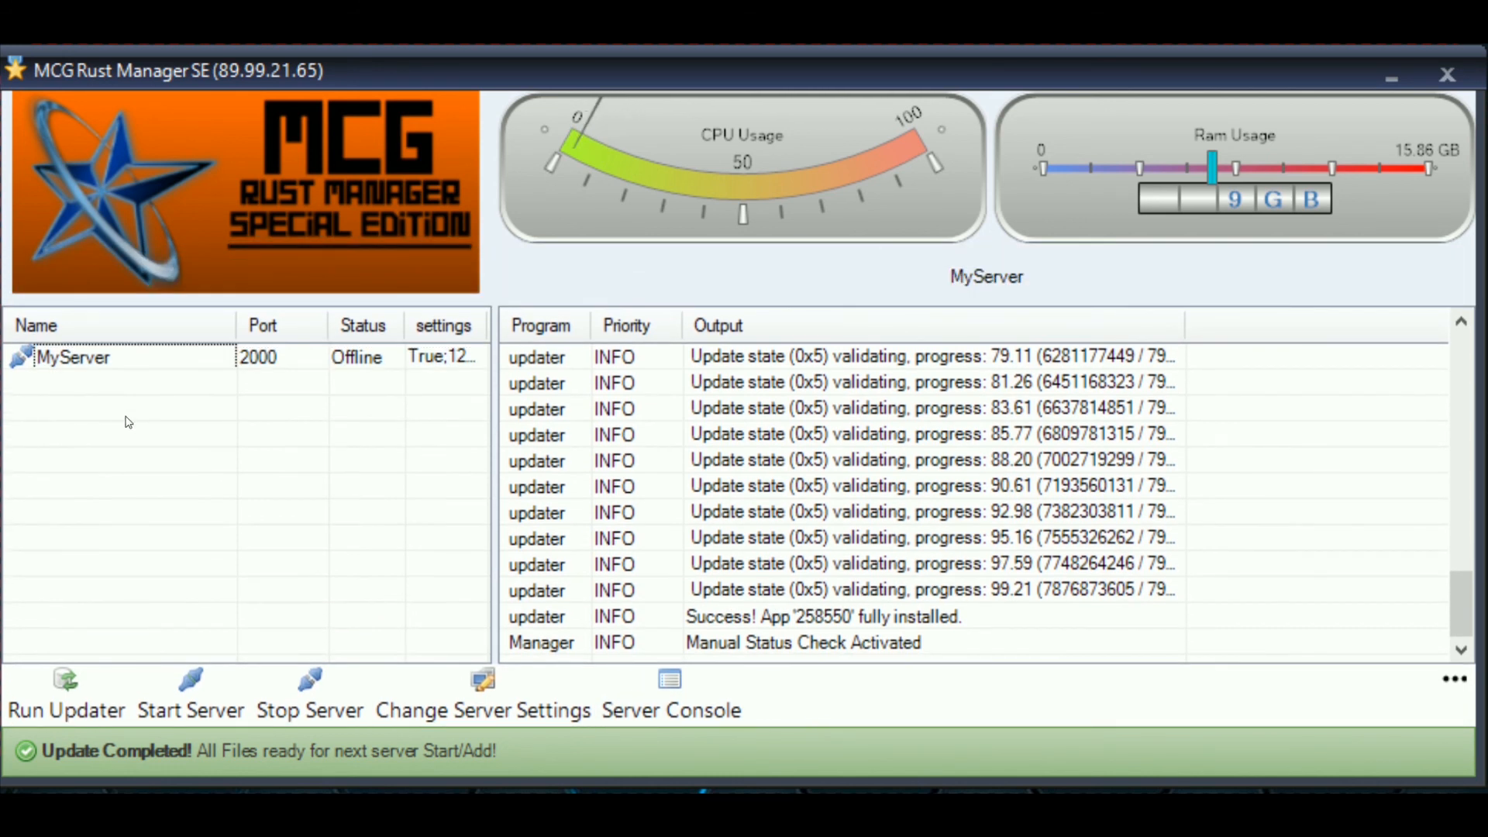
pyautogui.click(265, 356)
pyautogui.click(239, 468)
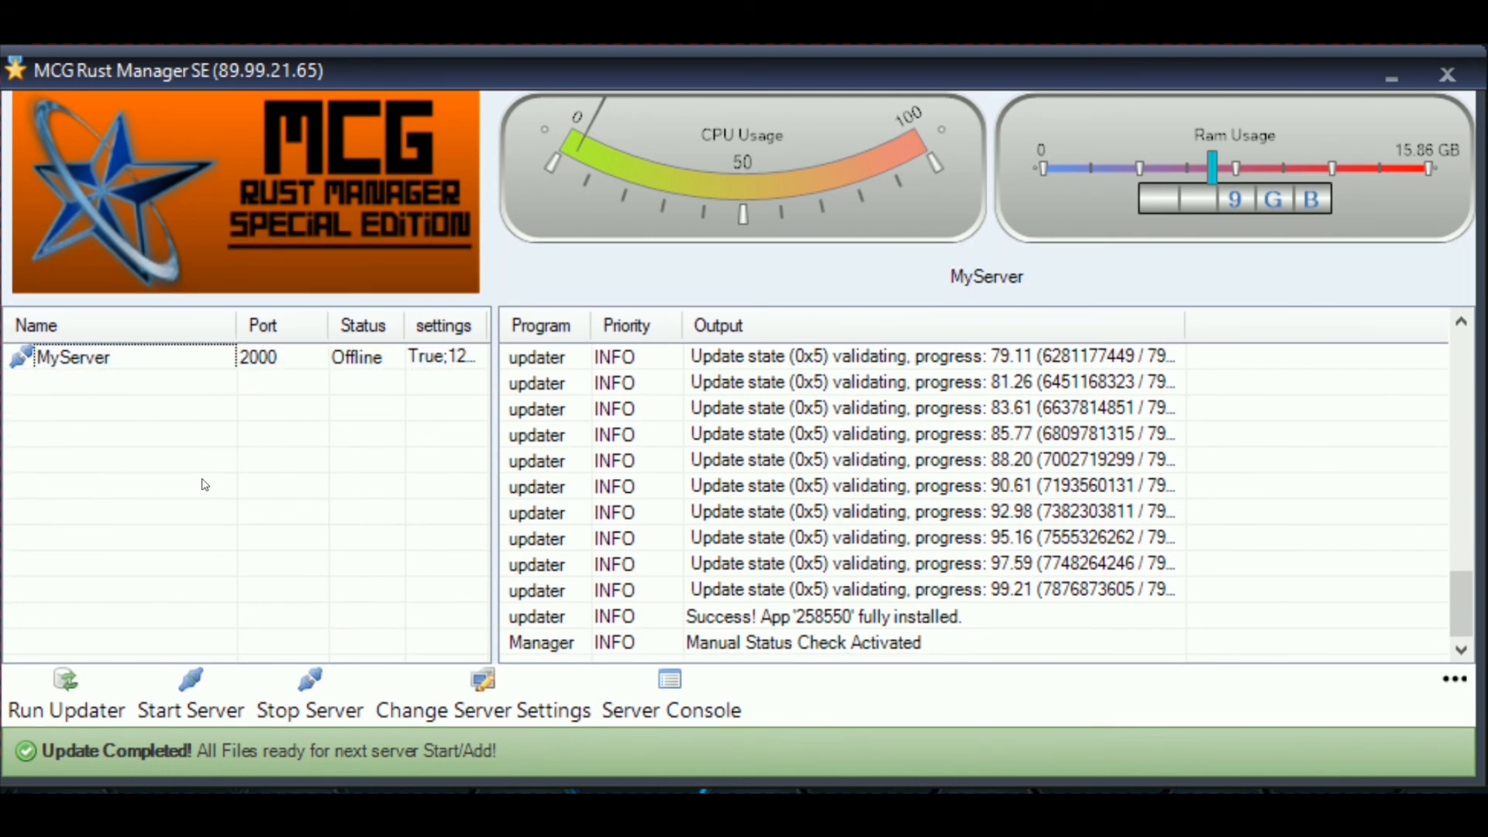